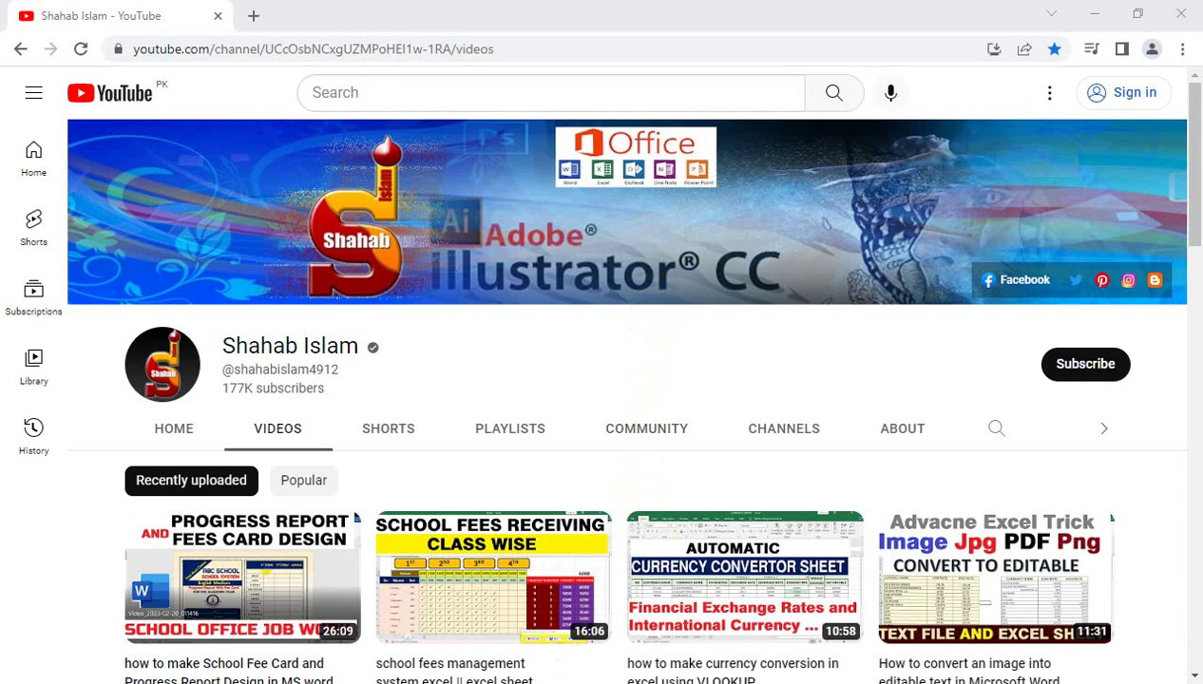
Step: Switch from YouTube to the Excel loan worksheet with PMT inputs 10%, 50000 and 10
{"action": "left_click", "coordinate": [570, 670]}
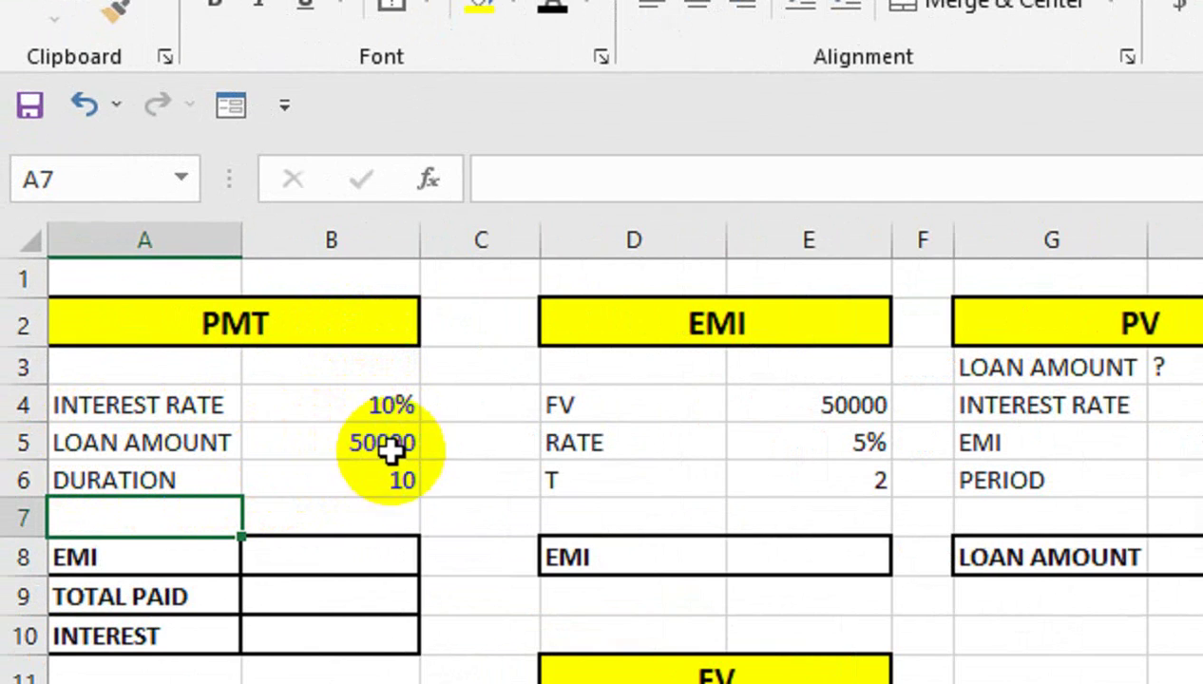
Step: Enter =PMT(B4/12,B6,B5) in B8, using monthly rate, duration and loan amount
{"action": "left_click", "coordinate": [390, 476]}
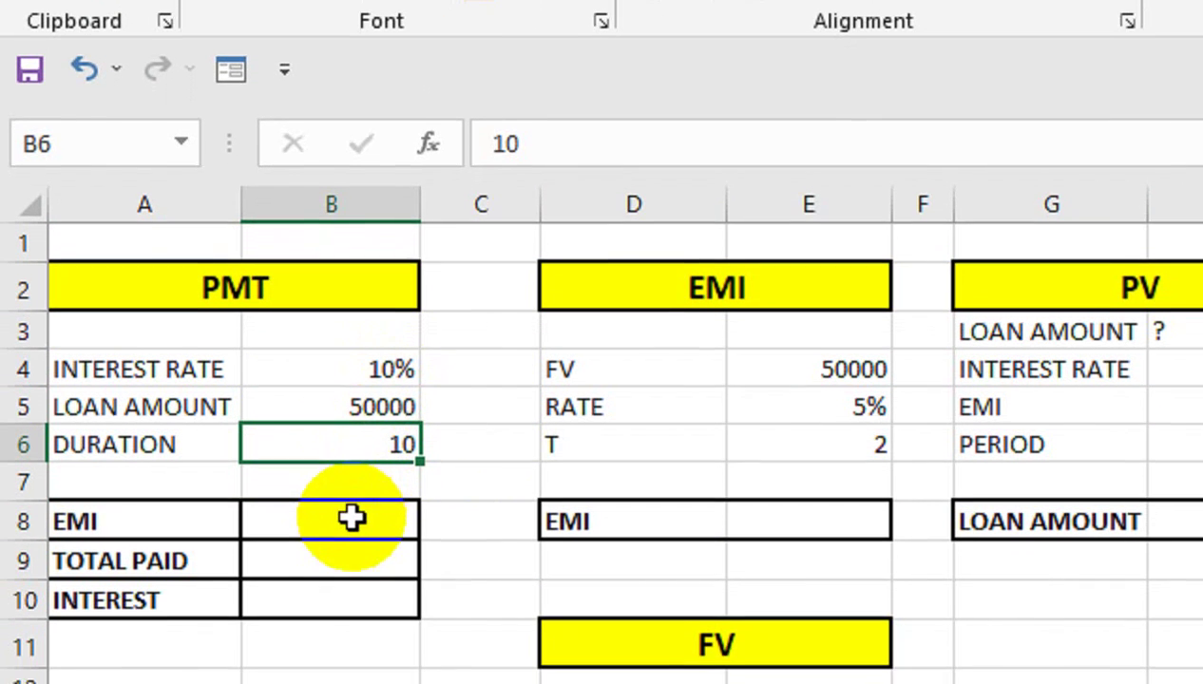
{"action": "left_click", "coordinate": [351, 516]}
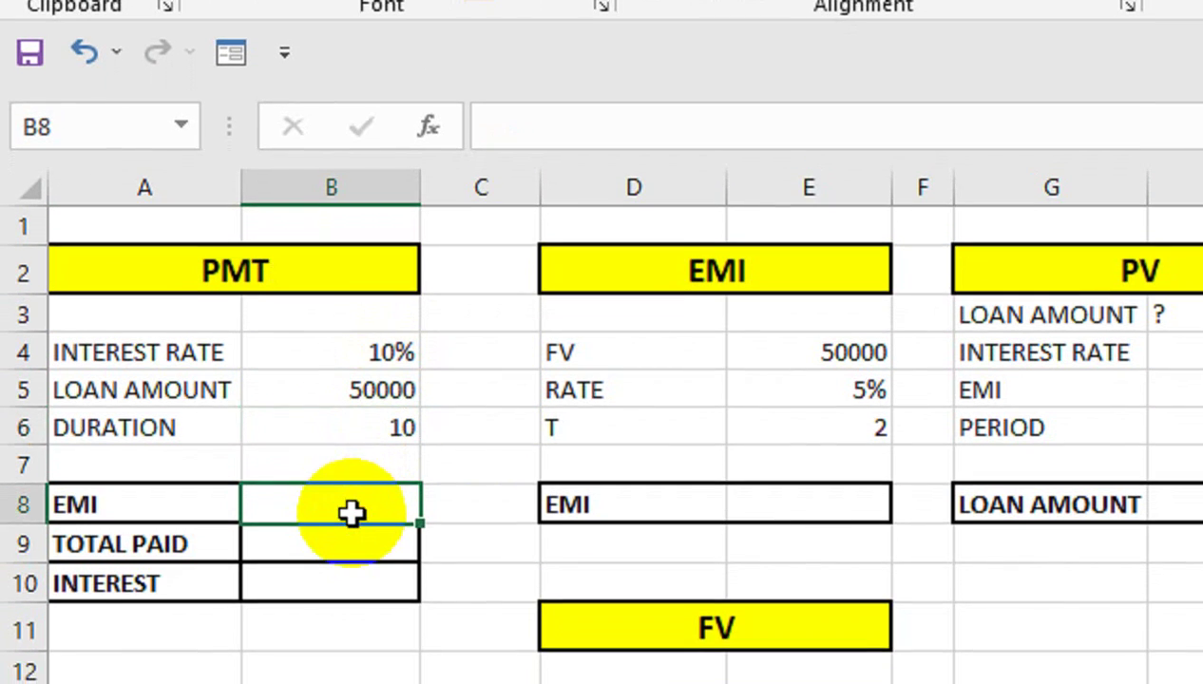
{"action": "type", "text": "=PM"}
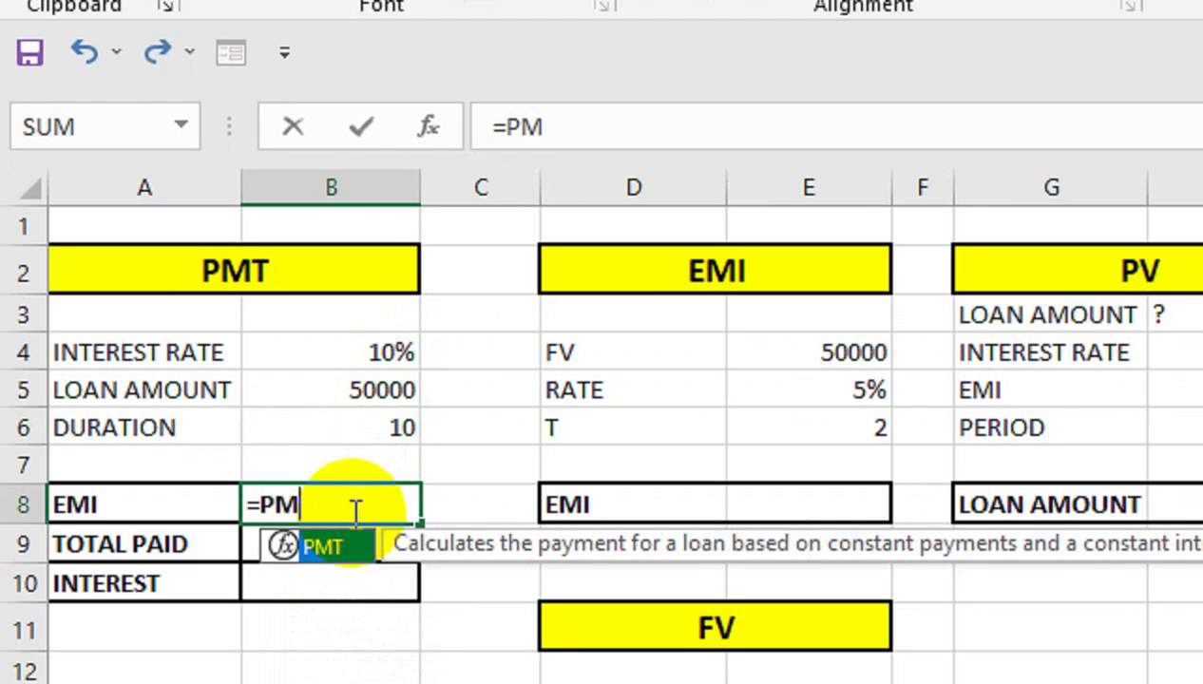
{"action": "type", "text": "T("}
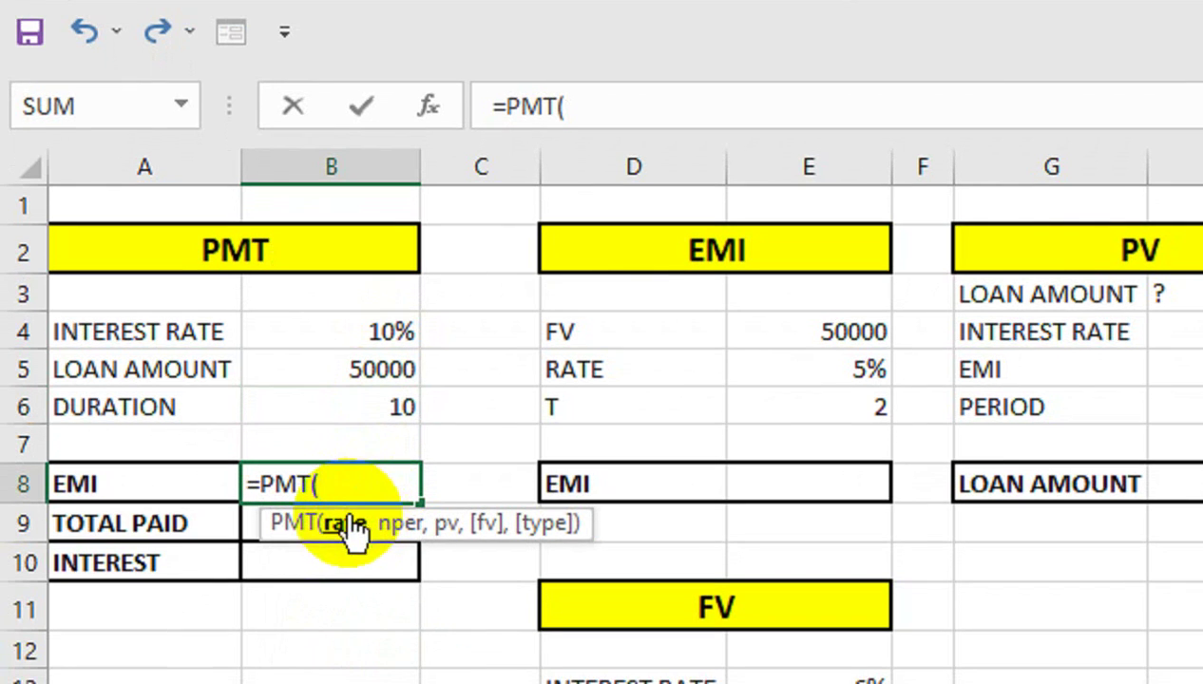
{"action": "left_click", "coordinate": [389, 349]}
{"action": "type", "text": "/"}
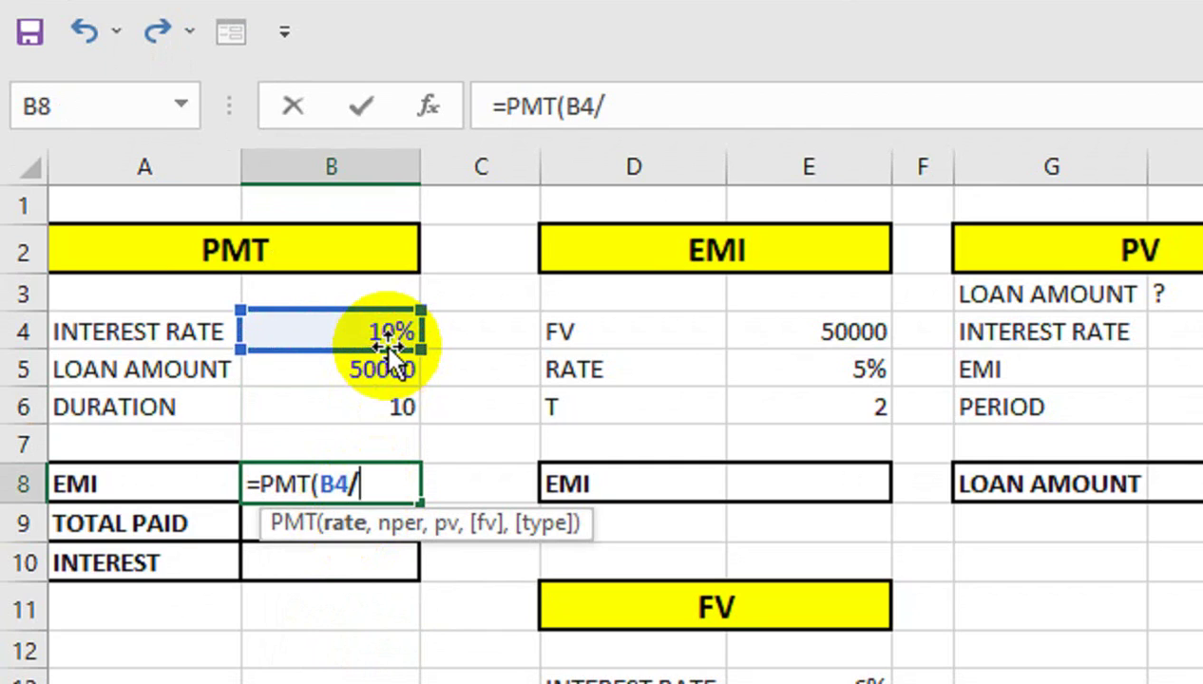
{"action": "type", "text": "12"}
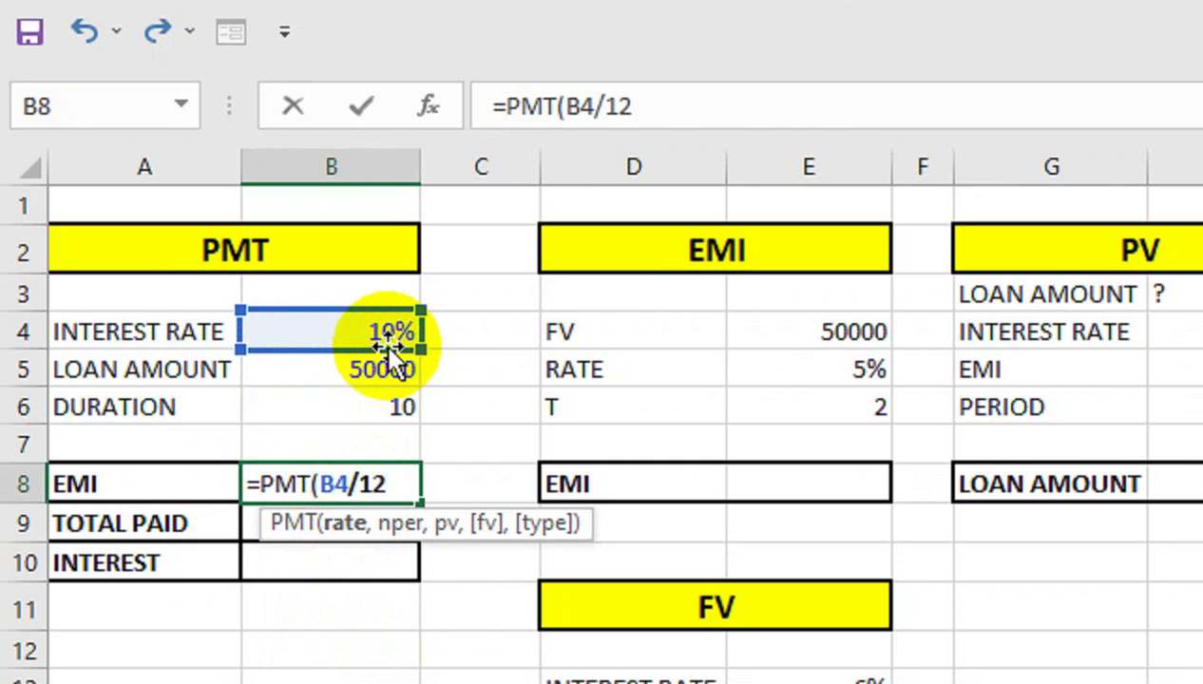
{"action": "type", "text": ","}
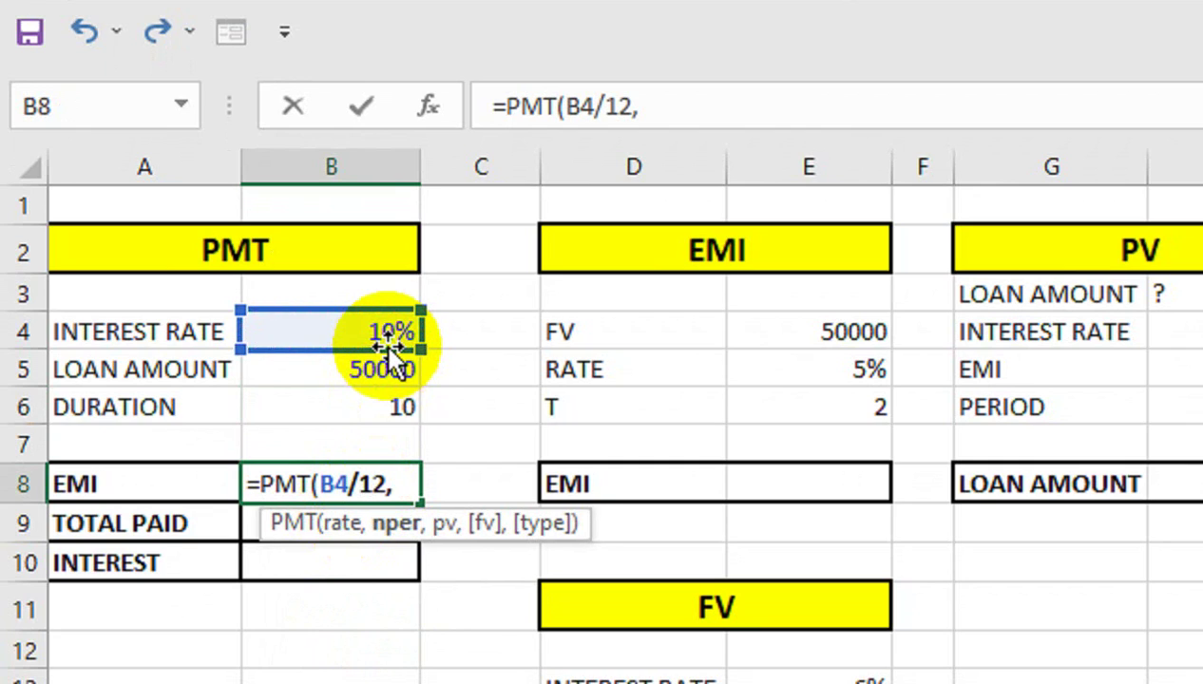
{"action": "key", "text": "Up"}
{"action": "key", "text": "Up"}
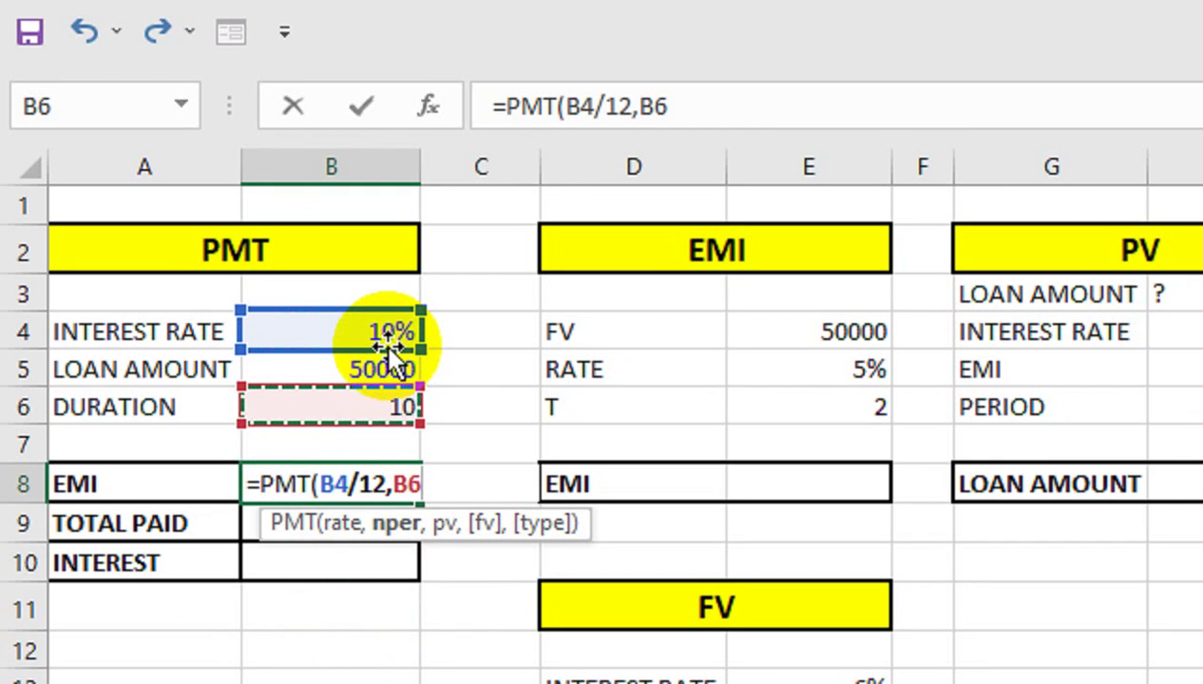
{"action": "type", "text": "*12"}
{"action": "key", "text": "BackSpace"}
{"action": "key", "text": "BackSpace"}
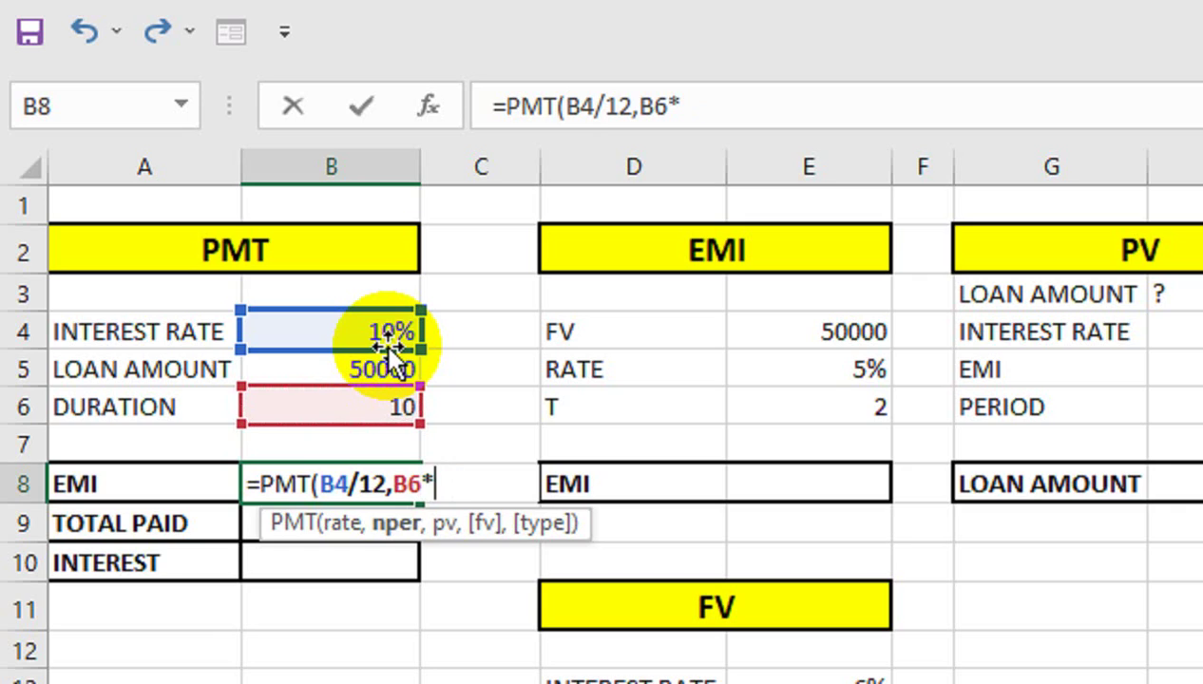
{"action": "key", "text": "BackSpace"}
{"action": "type", "text": ","}
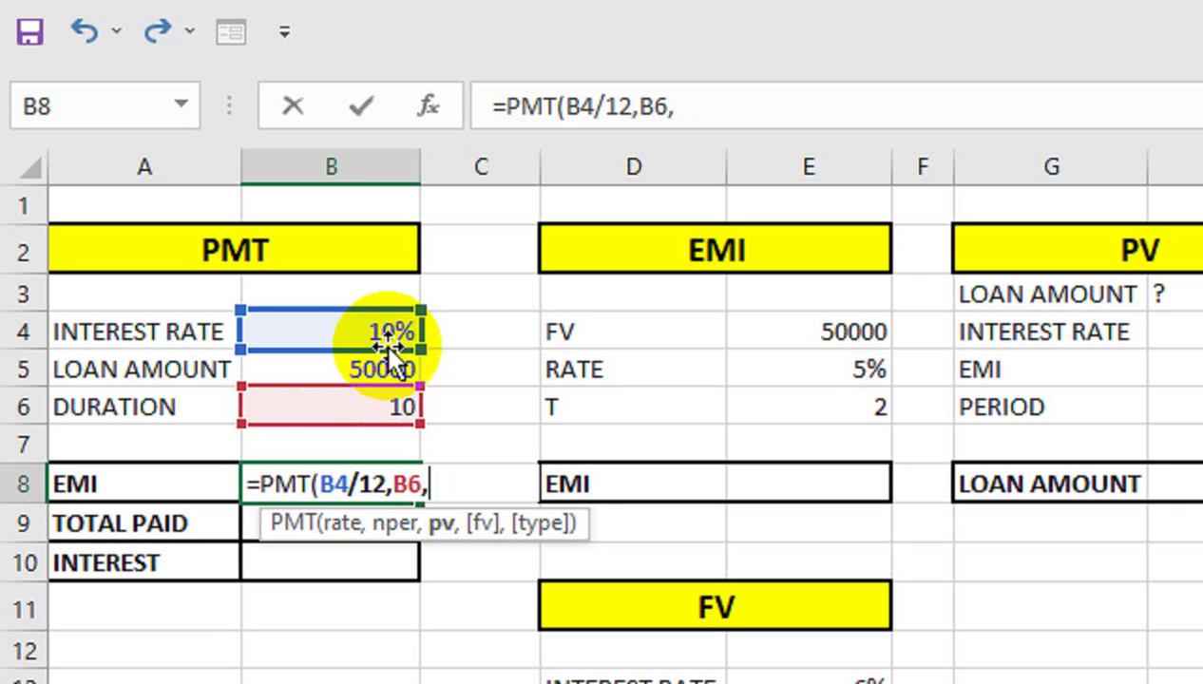
{"action": "key", "text": "Up"}
{"action": "key", "text": "Up"}
{"action": "key", "text": "Up"}
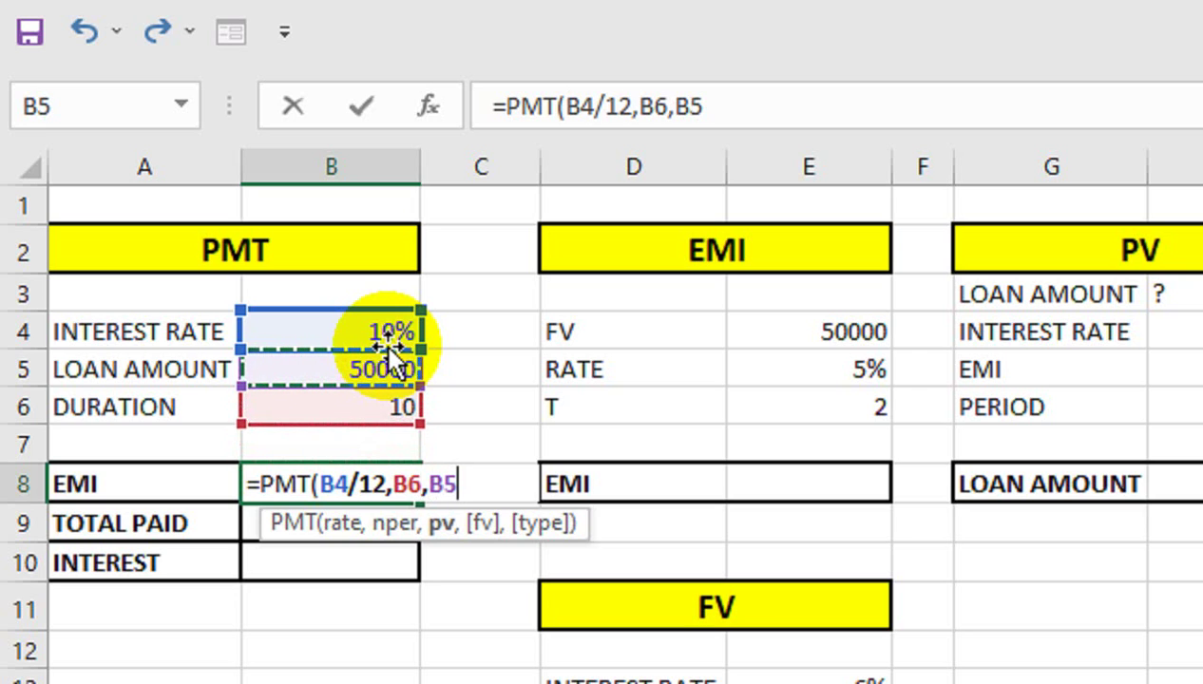
{"action": "type", "text": ")"}
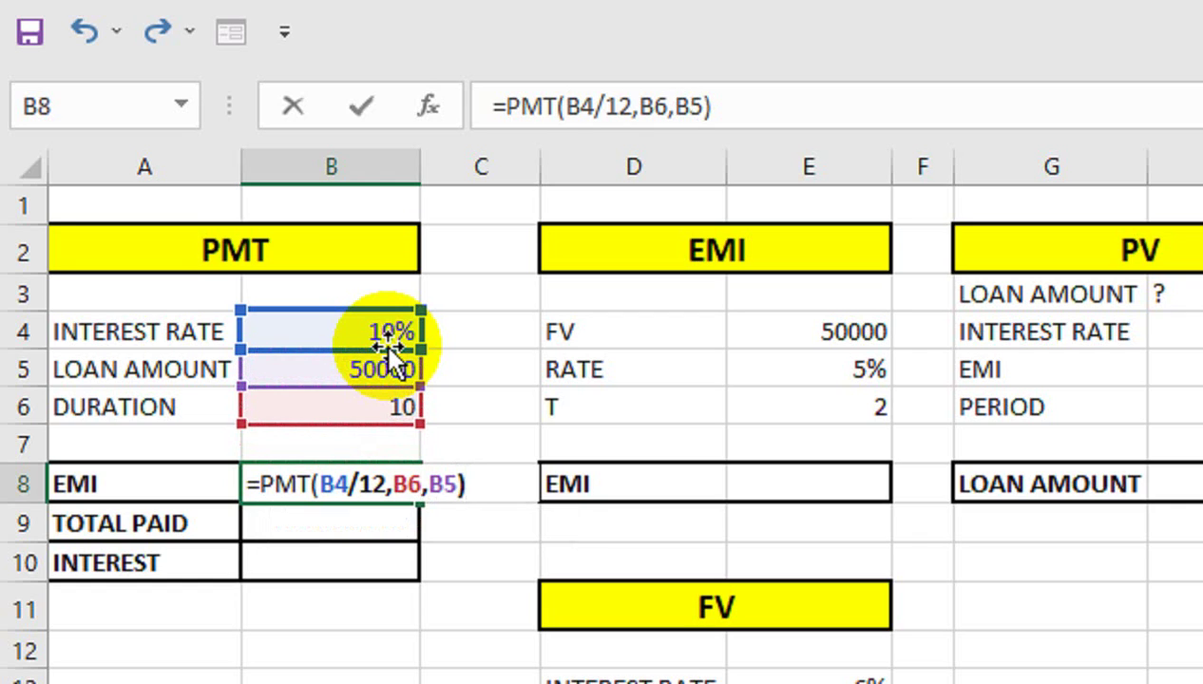
Step: Confirm the EMI of ($5,232.02) and enter TOTAL PAID in B9 as =B8*B6
{"action": "key", "text": "Return"}
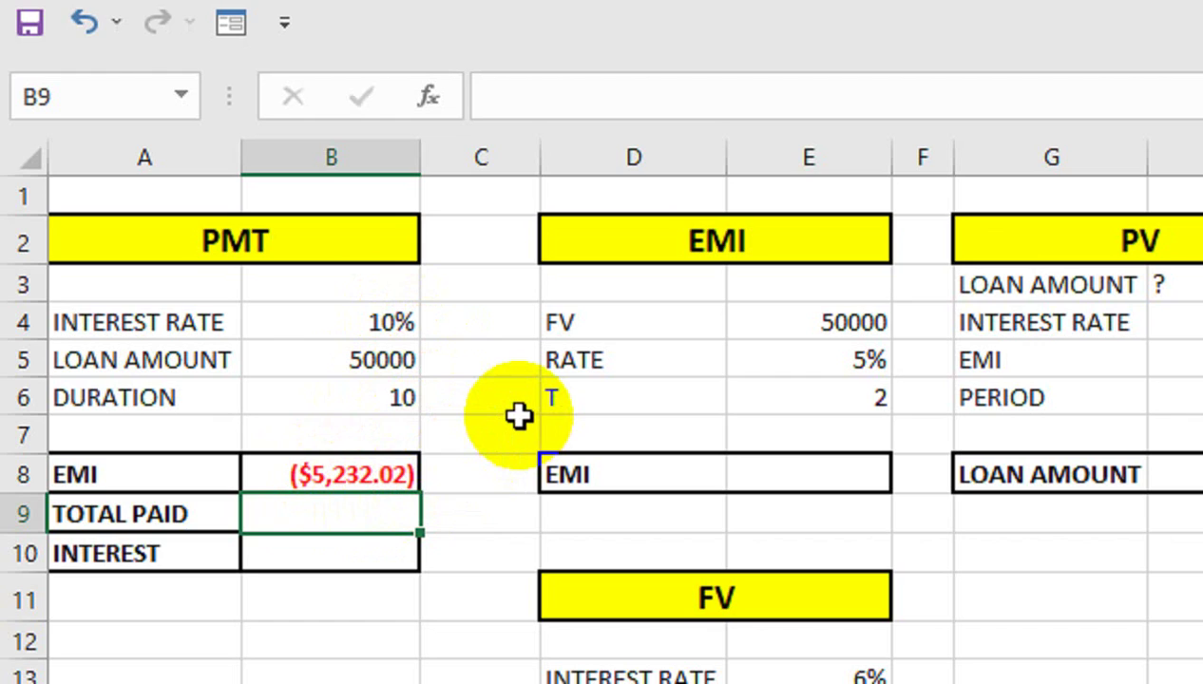
{"action": "key", "text": "Up"}
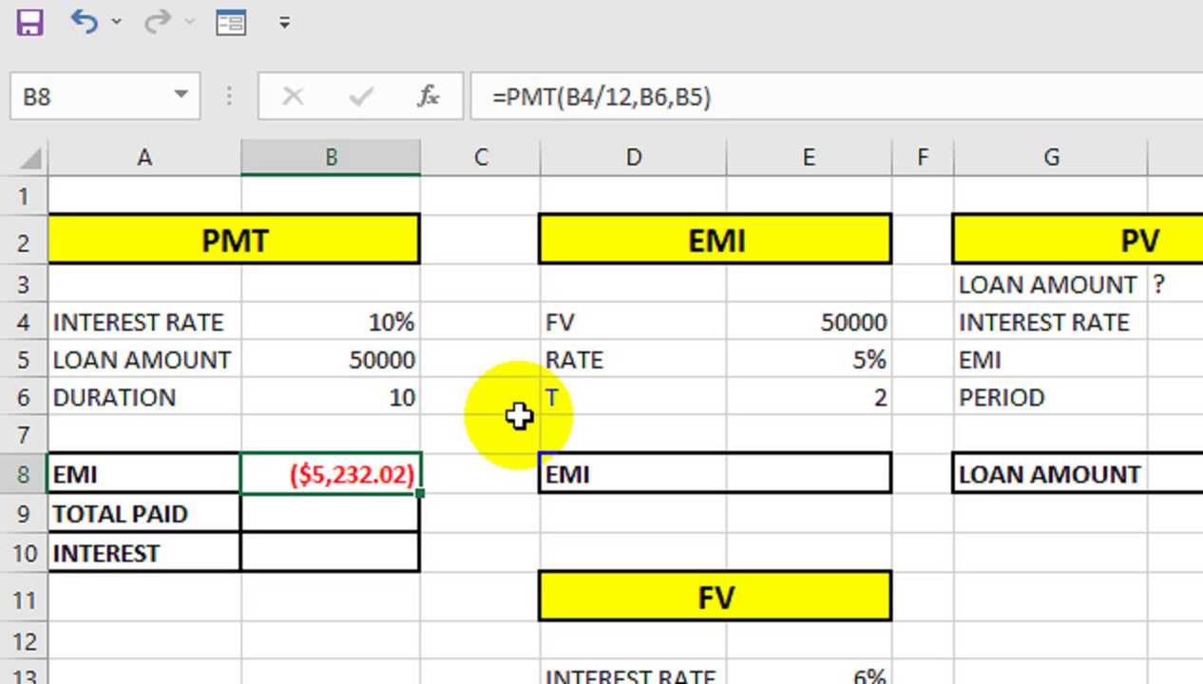
{"action": "key", "text": "Down"}
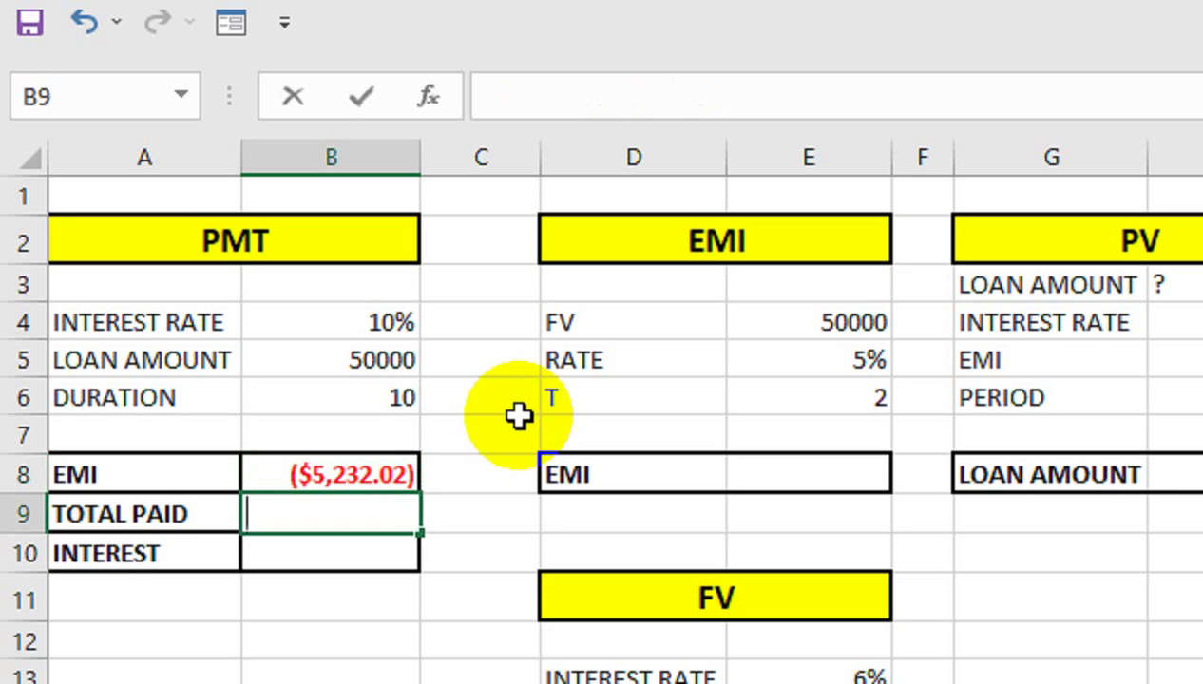
{"action": "type", "text": "="}
{"action": "key", "text": "Up"}
{"action": "type", "text": "*"}
{"action": "key", "text": "Up"}
{"action": "key", "text": "Up"}
{"action": "key", "text": "Up"}
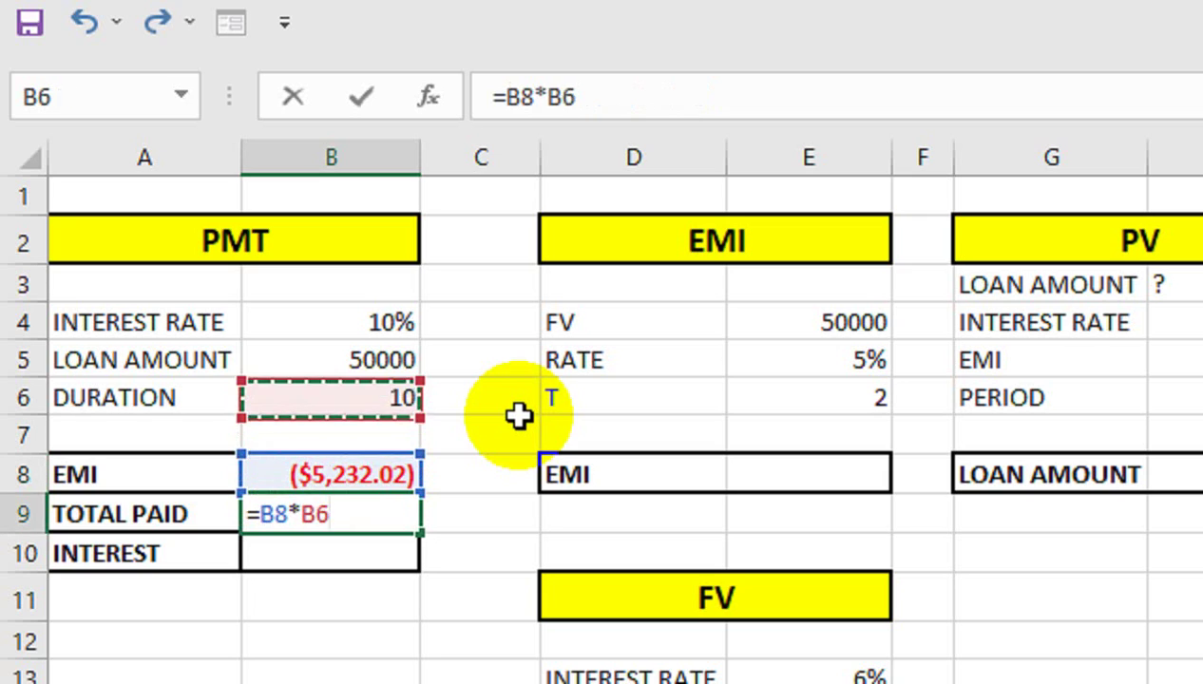
{"action": "key", "text": "Return"}
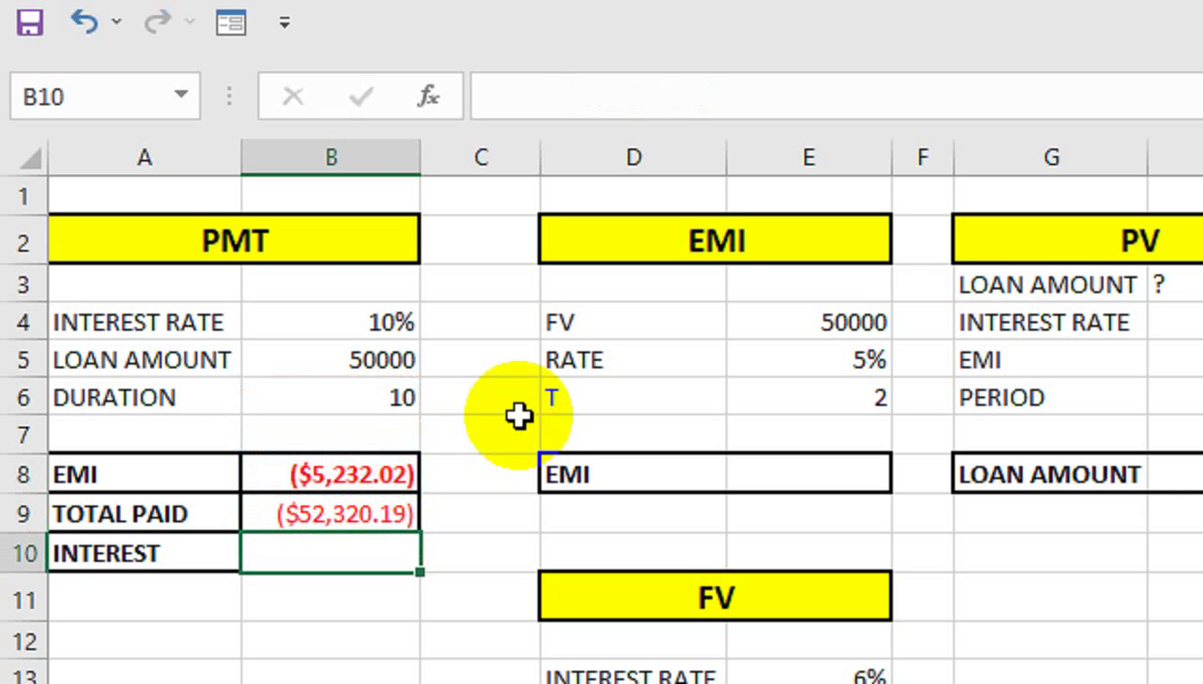
Step: Enter INTEREST in B10 as =B9-B5 and review the formula
{"action": "type", "text": "="}
{"action": "key", "text": "Up"}
{"action": "key", "text": "Up"}
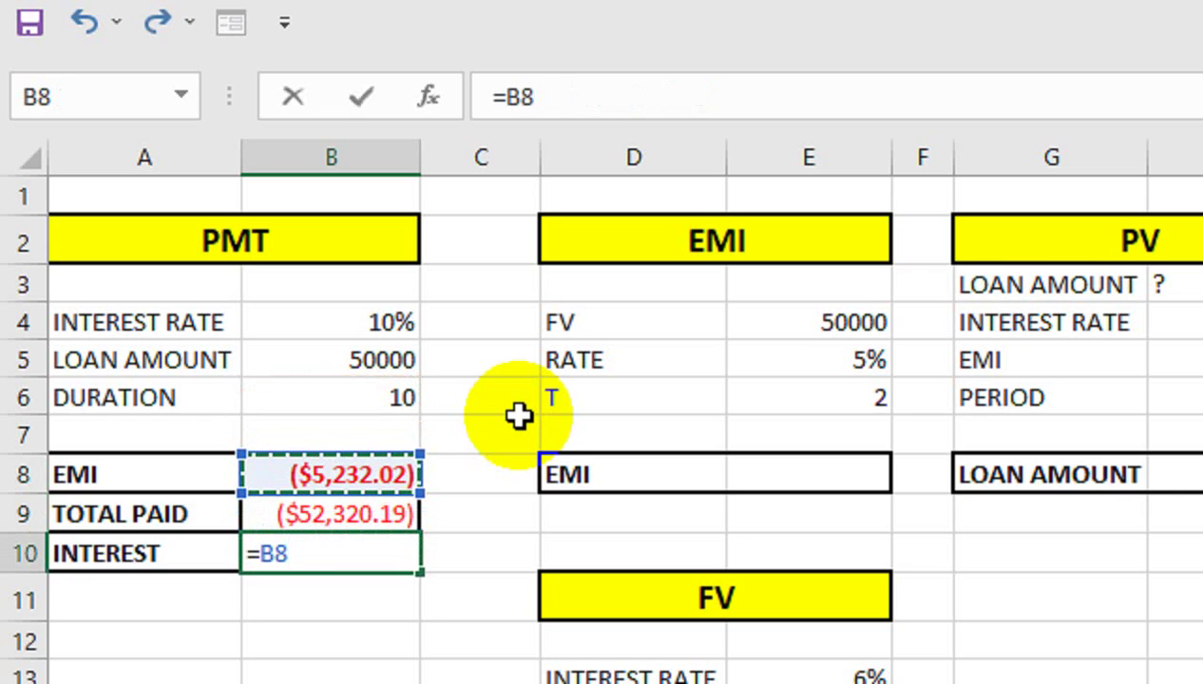
{"action": "key", "text": "Down"}
{"action": "type", "text": "-"}
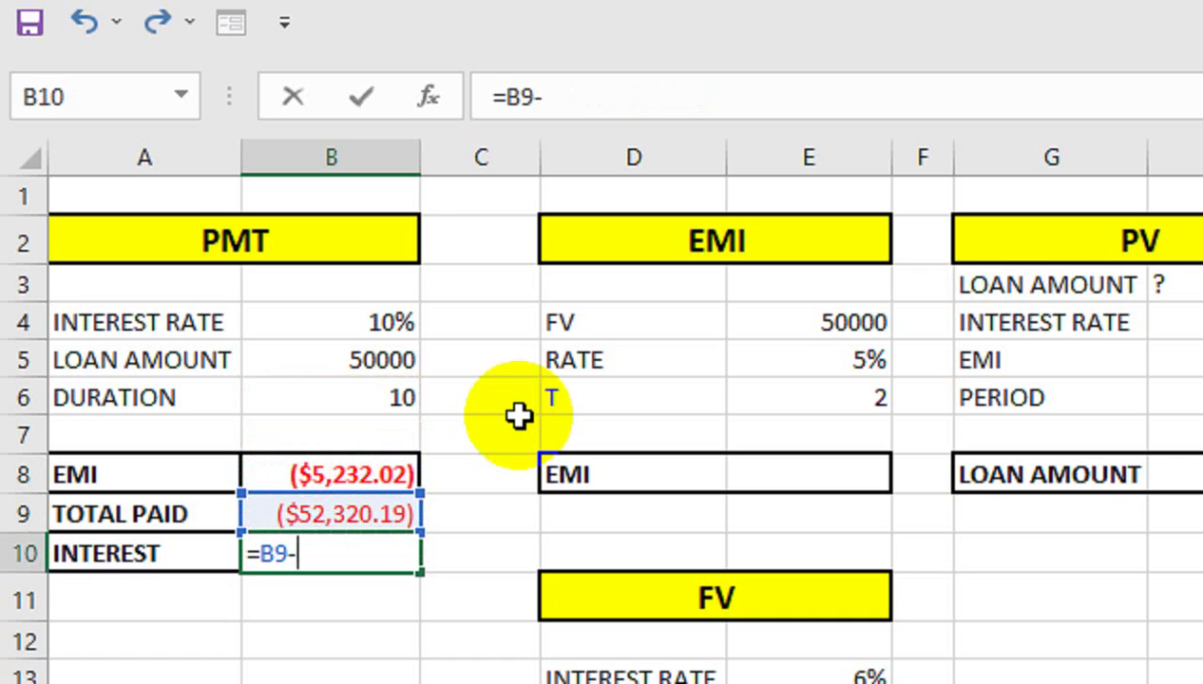
{"action": "key", "text": "Up"}
{"action": "key", "text": "Up"}
{"action": "key", "text": "Up"}
{"action": "key", "text": "Up"}
{"action": "key", "text": "Up"}
{"action": "key", "text": "Return"}
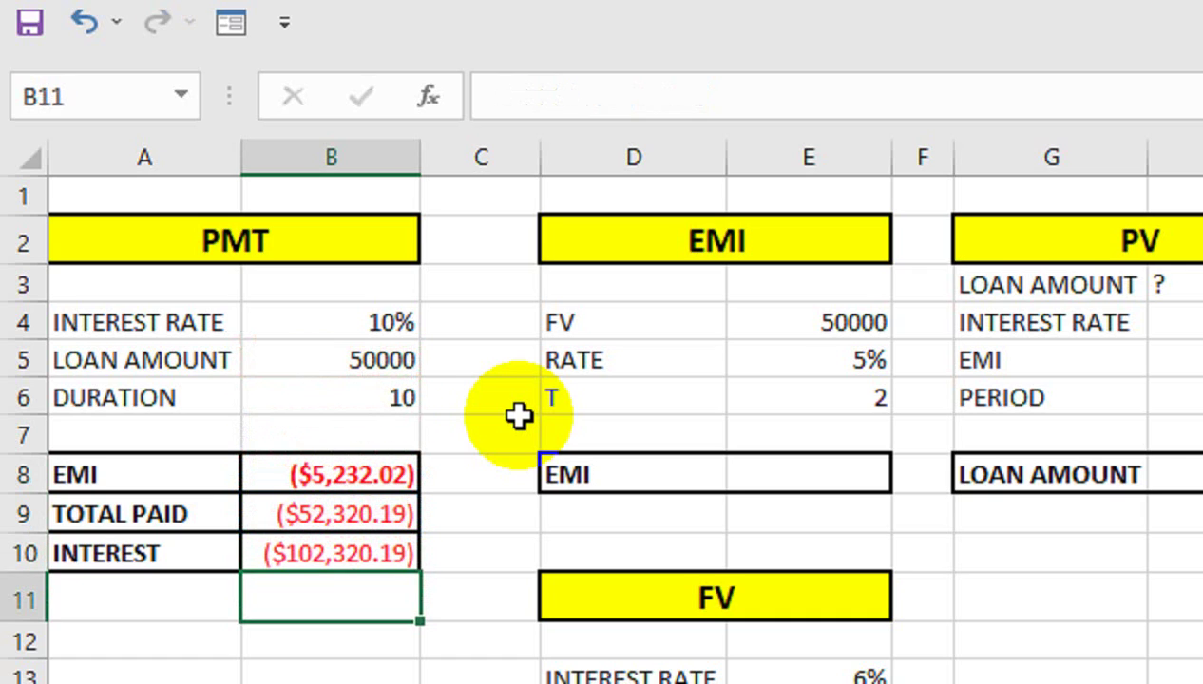
{"action": "key", "text": "Up"}
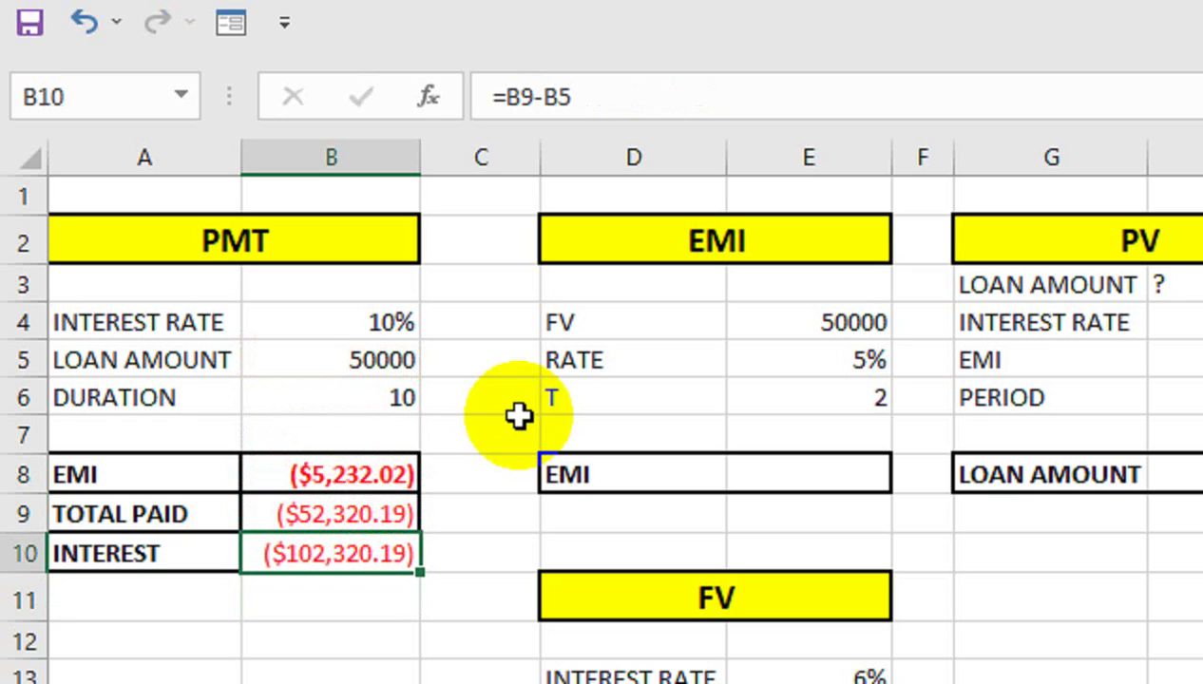
{"action": "key", "text": "Up"}
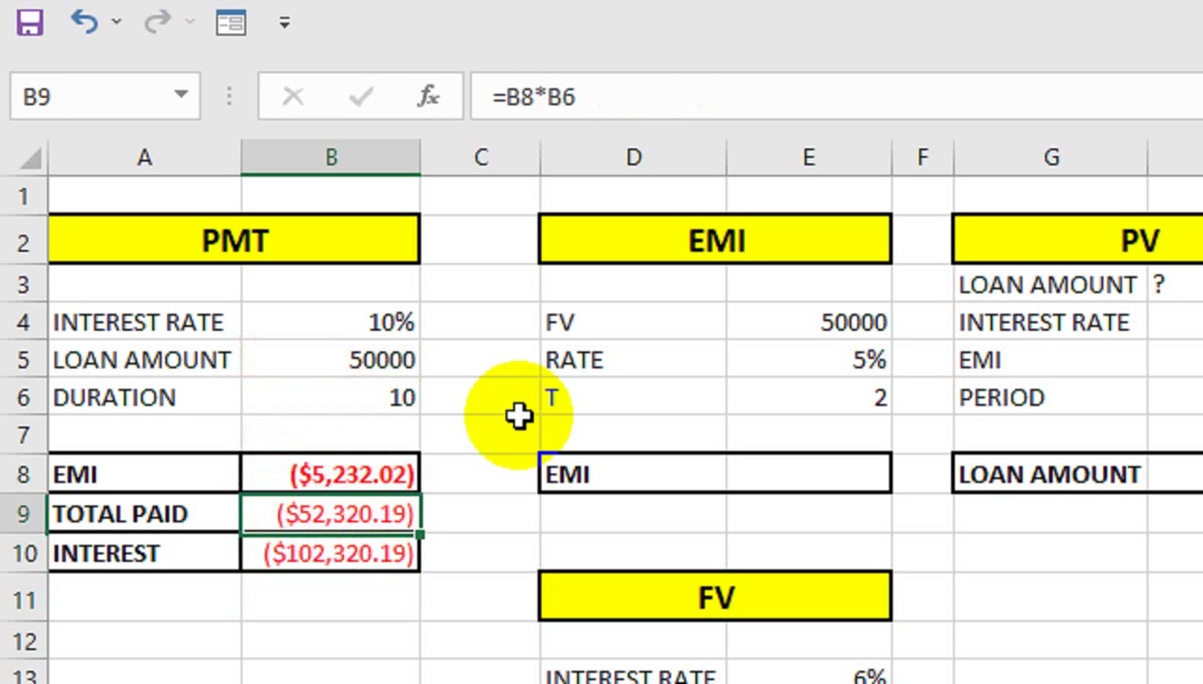
{"action": "key", "text": "Down"}
{"action": "key", "text": "F2"}
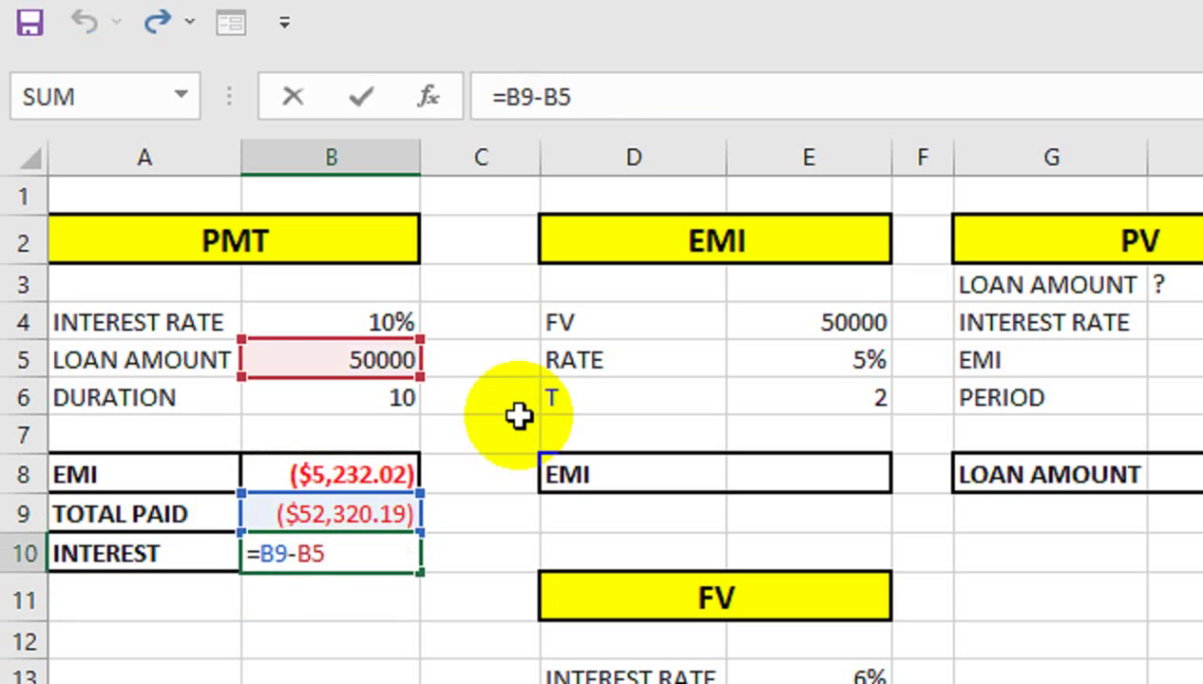
{"action": "left_click", "coordinate": [399, 483]}
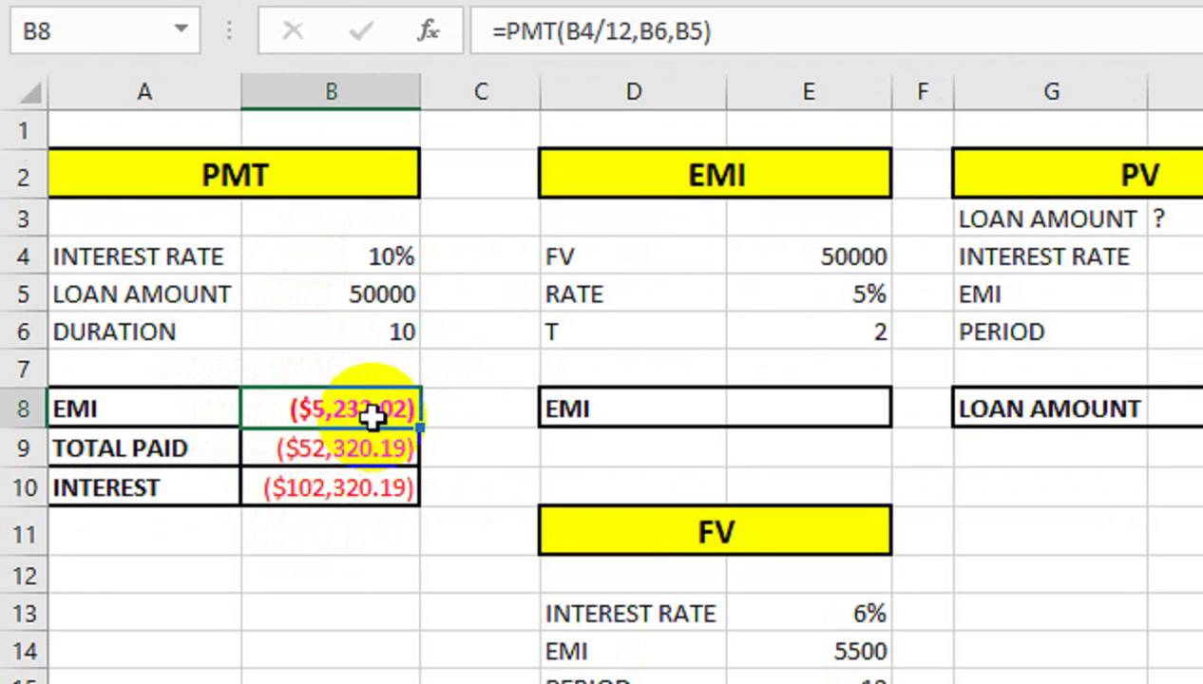
Step: Review the TOTAL PAID and INTEREST formulas in B9 and B10, leaving them unchanged
{"action": "mouse_move", "coordinate": [400, 430]}
{"action": "left_mouse_down"}
{"action": "mouse_move", "coordinate": [288, 458]}
{"action": "mouse_move", "coordinate": [380, 463]}
{"action": "left_mouse_up"}
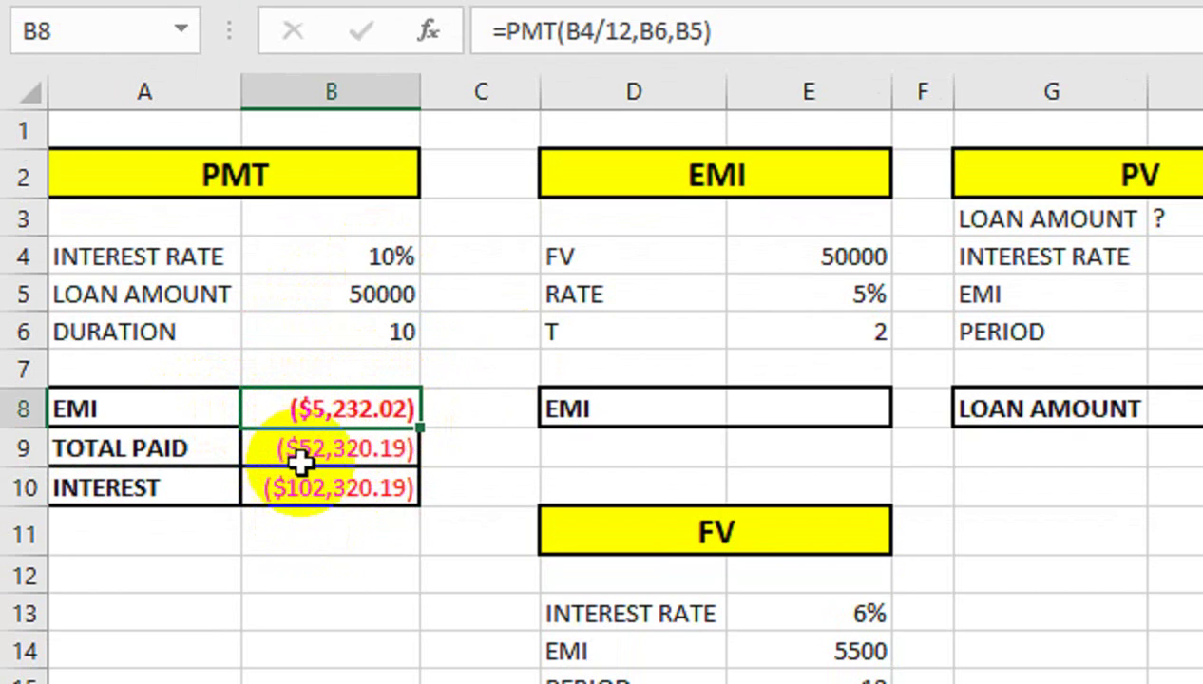
{"action": "left_click", "coordinate": [380, 463]}
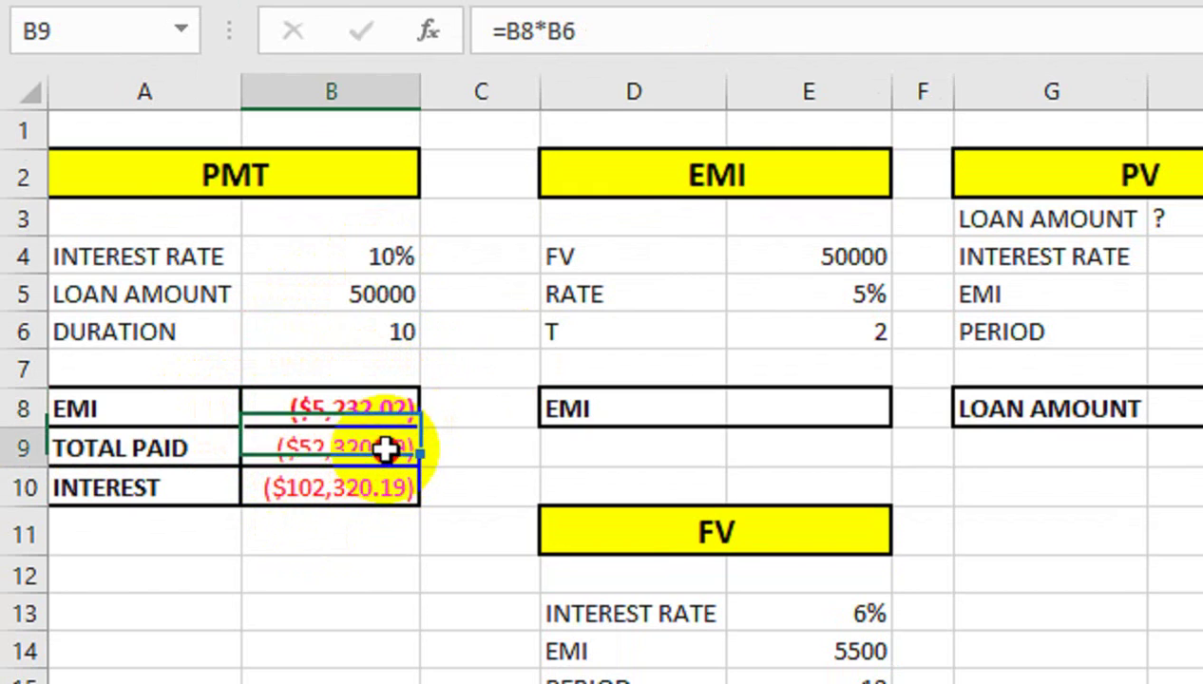
{"action": "key", "text": "F2"}
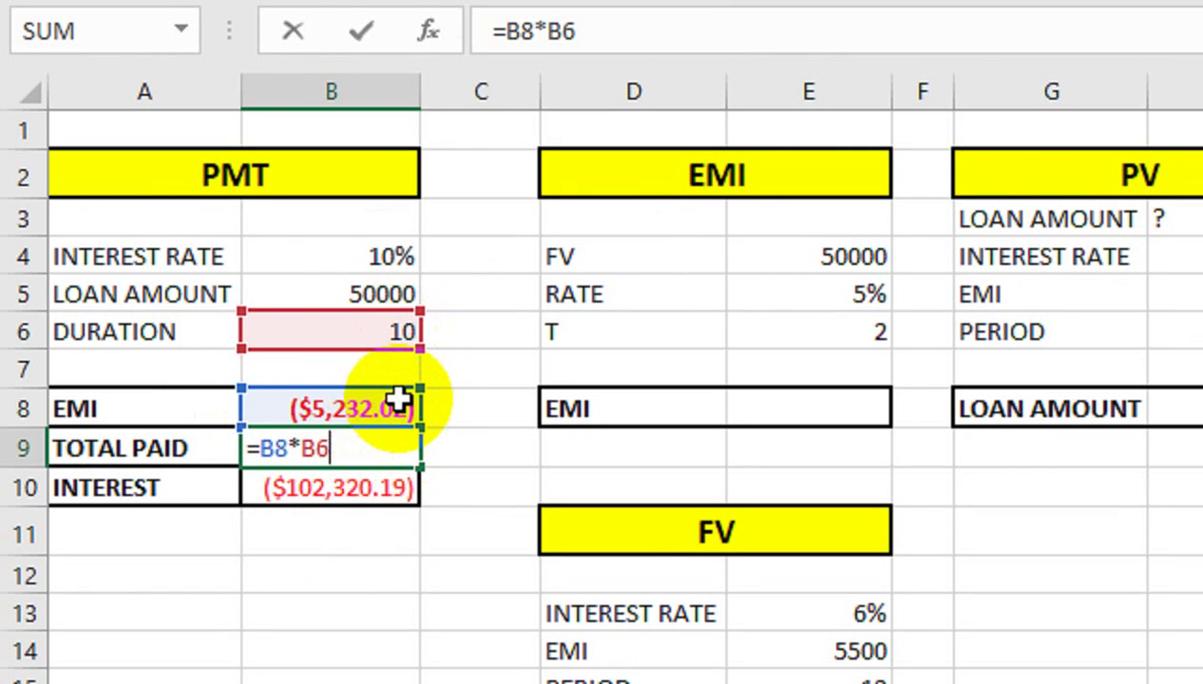
{"action": "key", "text": "Return"}
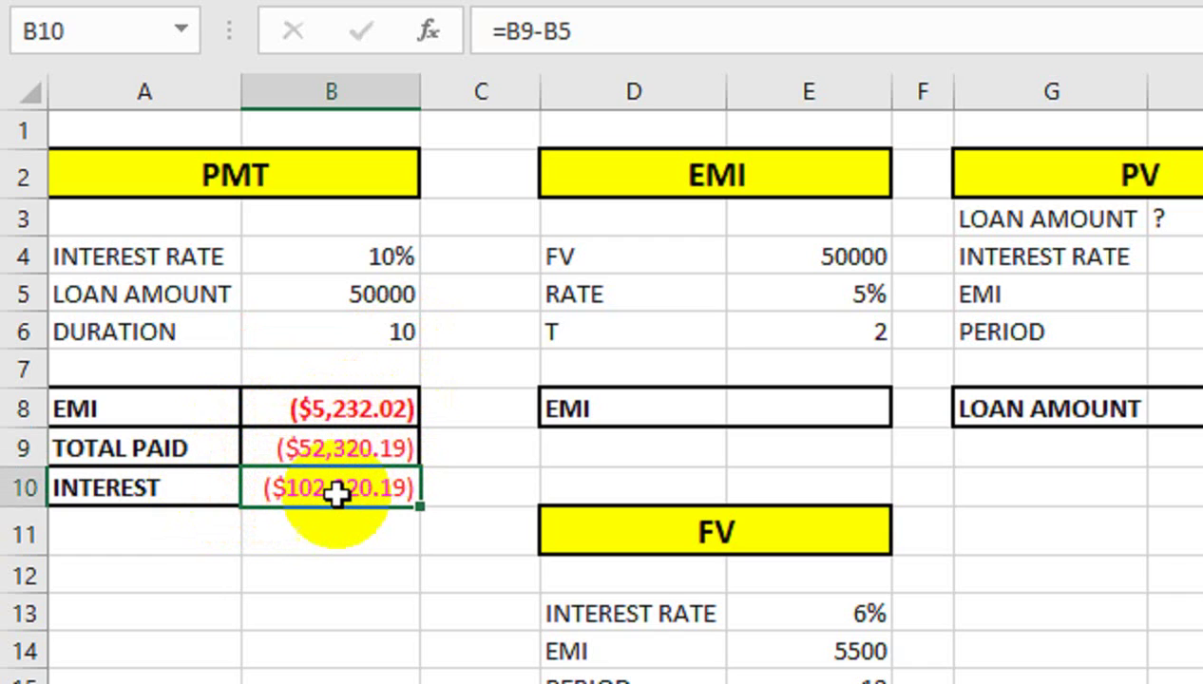
{"action": "double_click", "coordinate": [338, 491]}
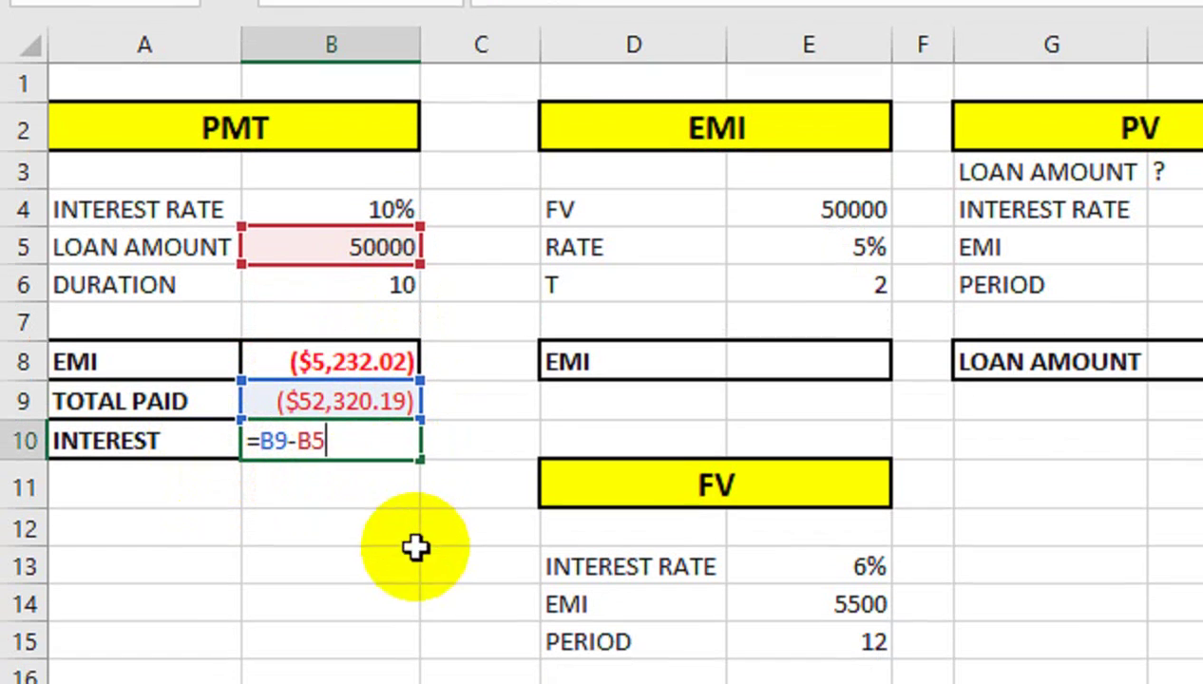
{"action": "key", "text": "Return"}
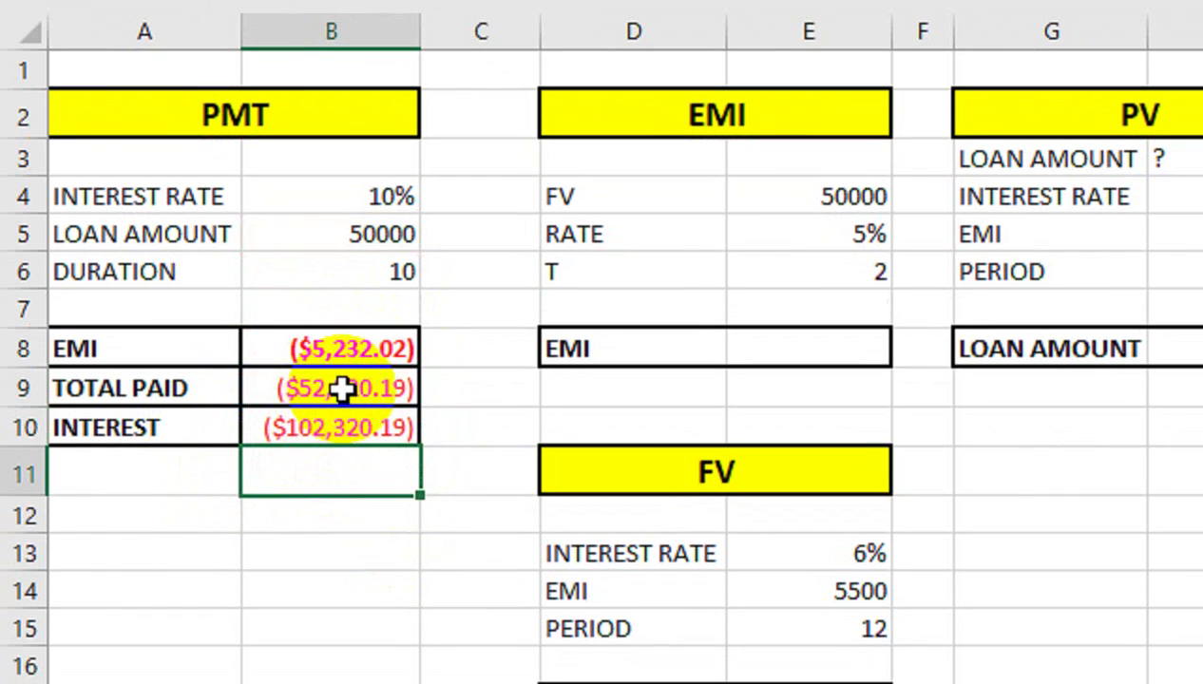
{"action": "double_click", "coordinate": [342, 389]}
{"action": "key", "text": "Return"}
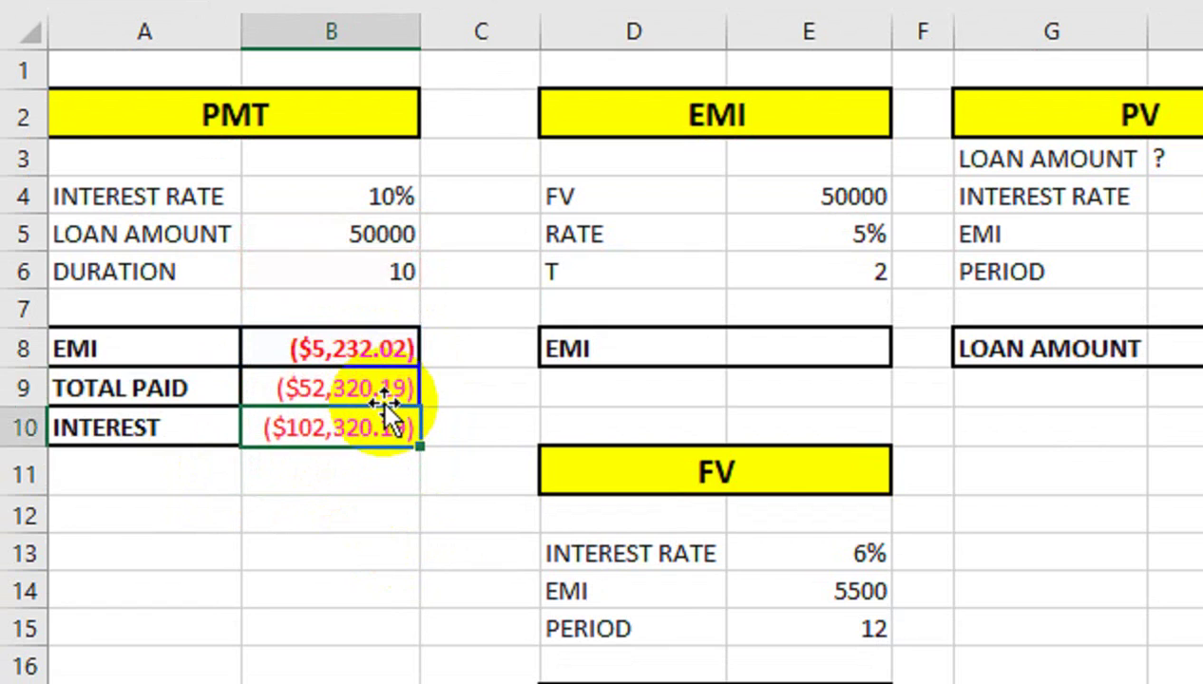
Step: Negate the loan amount in the EMI formula to =PMT(B4/12,B6,-B5), making EMI $5,232.02
{"action": "double_click", "coordinate": [397, 346]}
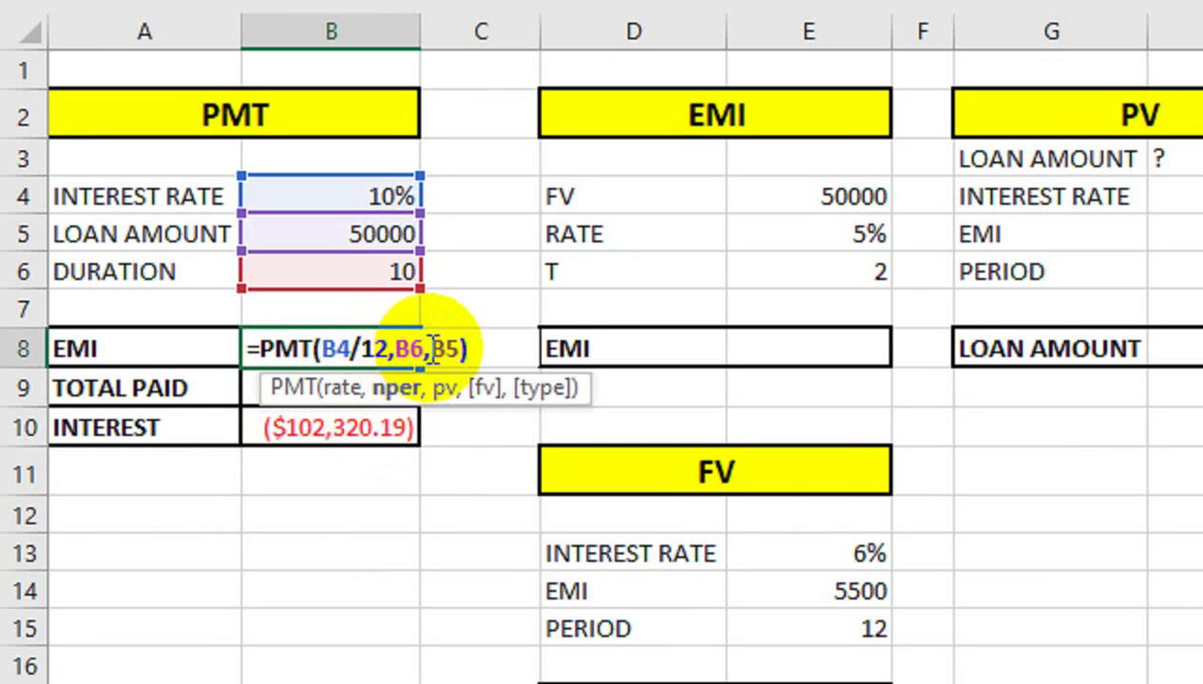
{"action": "left_click", "coordinate": [430, 350]}
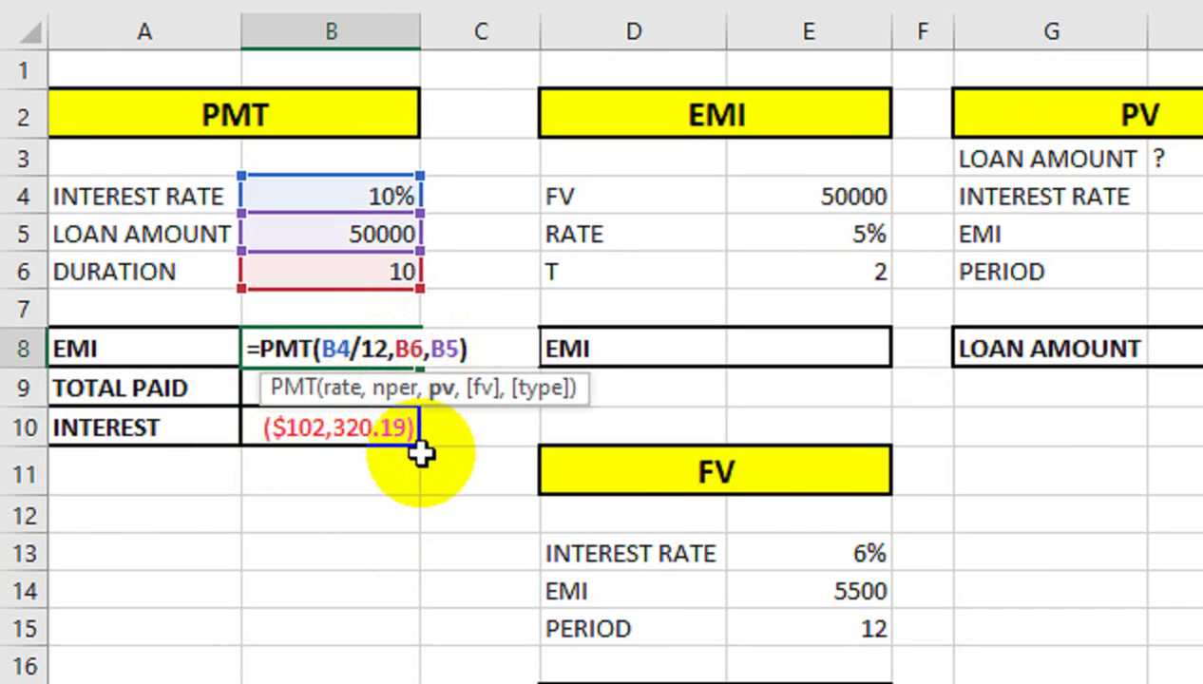
{"action": "type", "text": "-"}
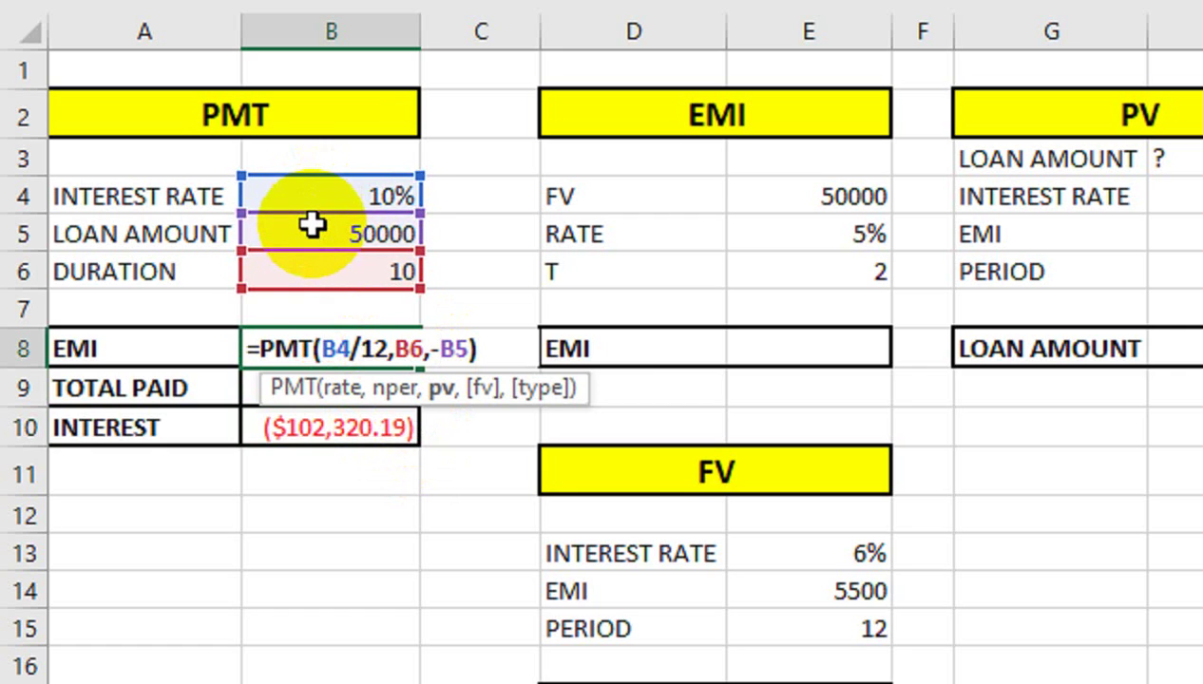
{"action": "key", "text": "Return"}
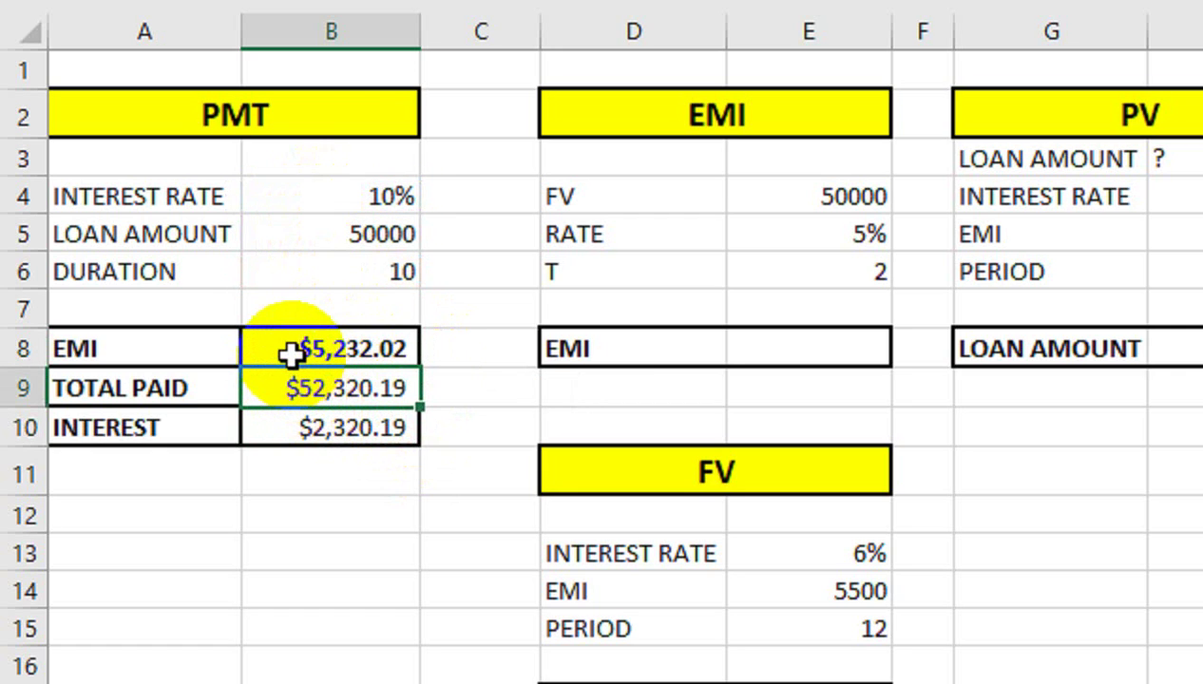
Step: Apply Comma Style to B8:B10, showing 5,232.02, 52,320.19 and 2,320.19
{"action": "left_click_drag", "start_coordinate": [360, 349], "coordinate": [382, 428]}
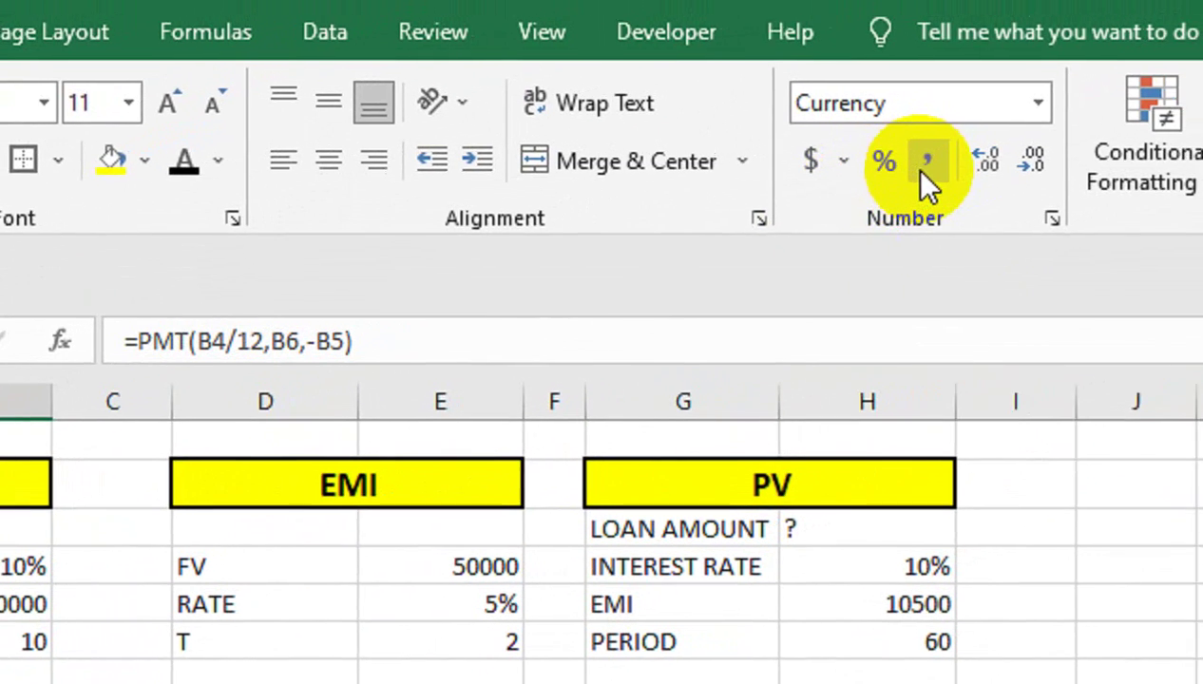
{"action": "left_click", "coordinate": [645, 112]}
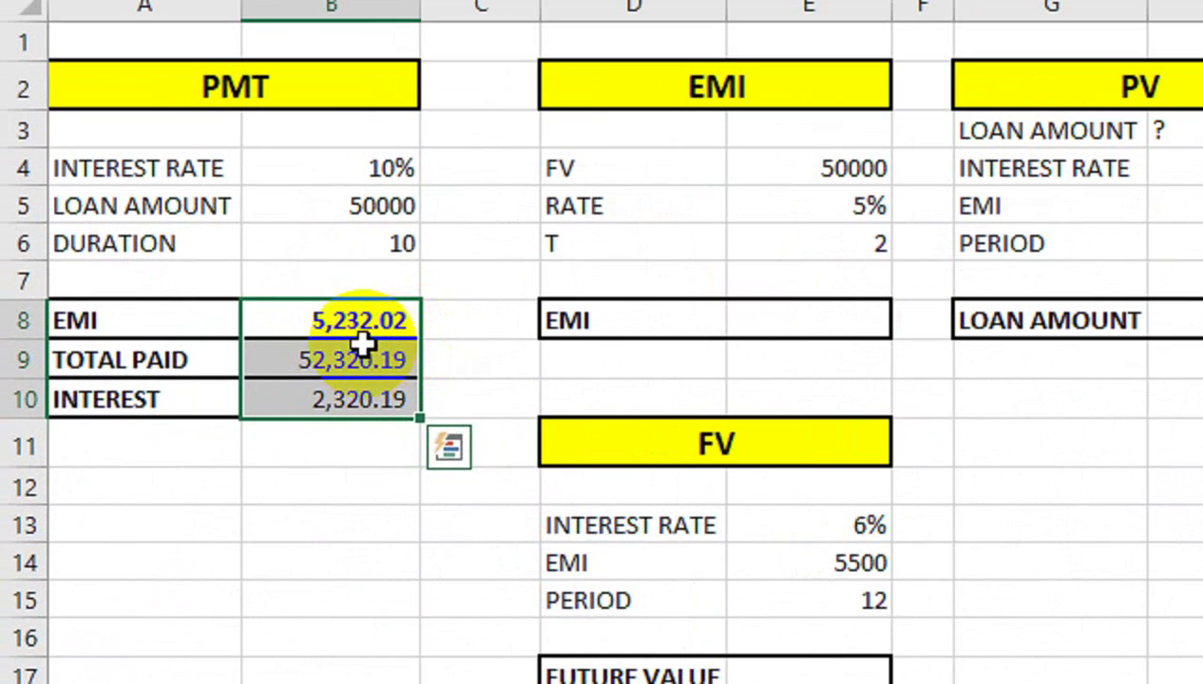
{"action": "left_click", "coordinate": [363, 328]}
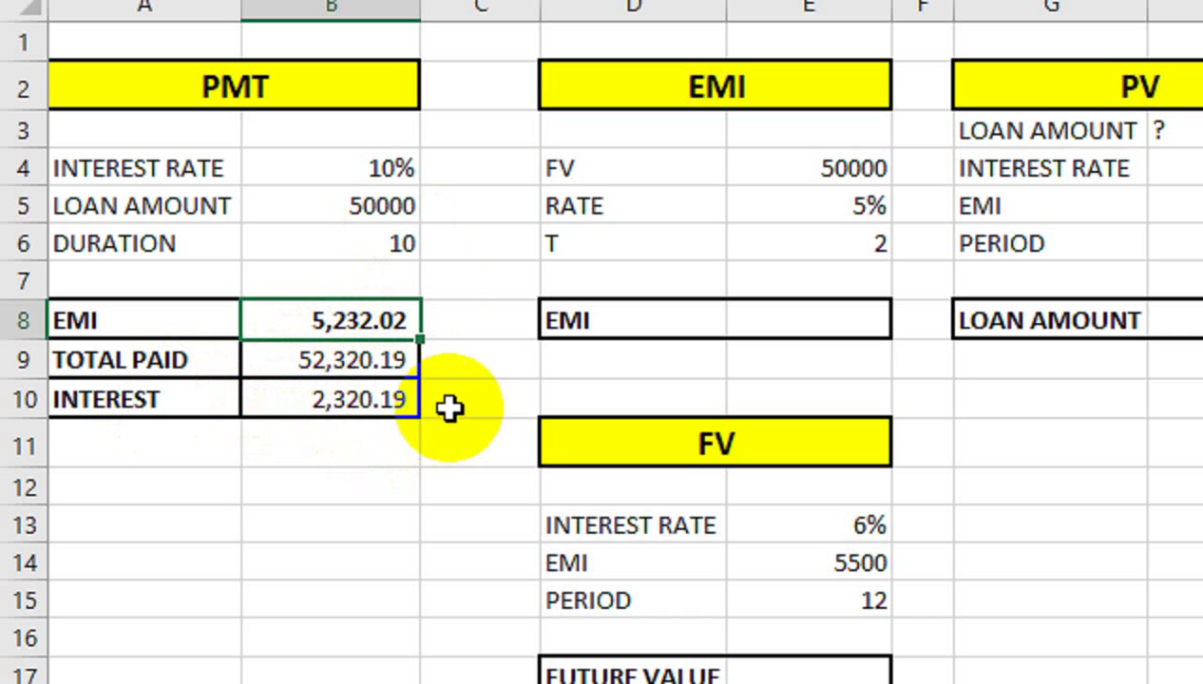
Step: Try adding optional argument separators to the EMI formula, then leave it unchanged
{"action": "double_click", "coordinate": [385, 317]}
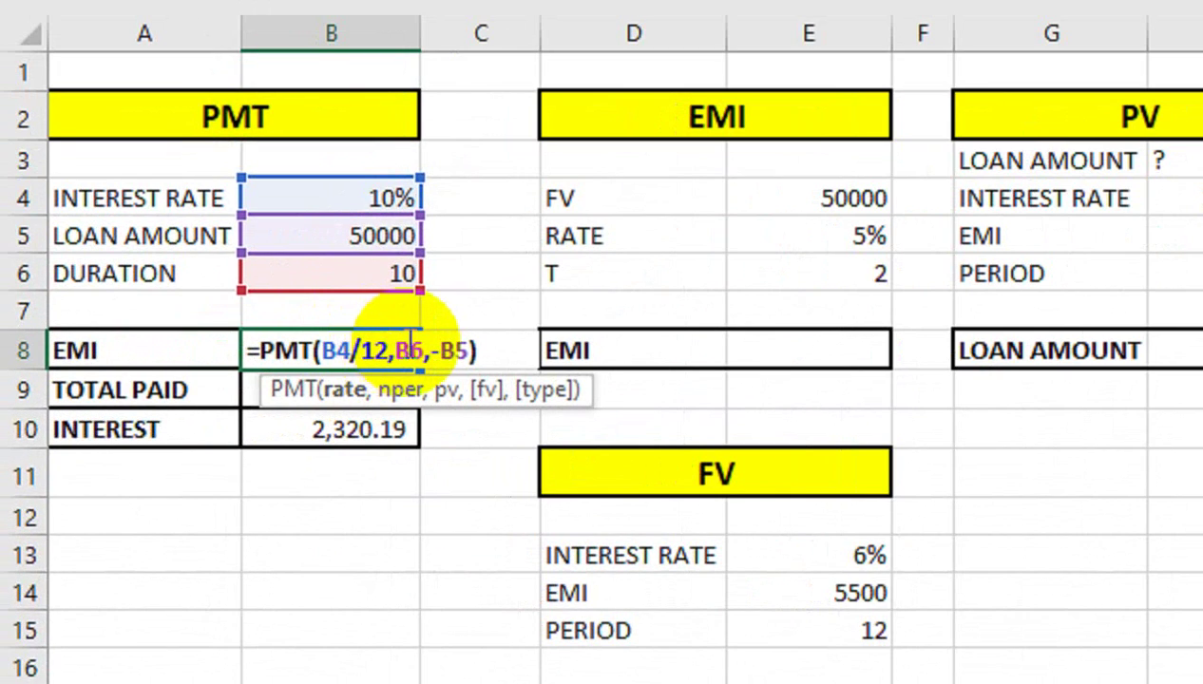
{"action": "left_click", "coordinate": [473, 351]}
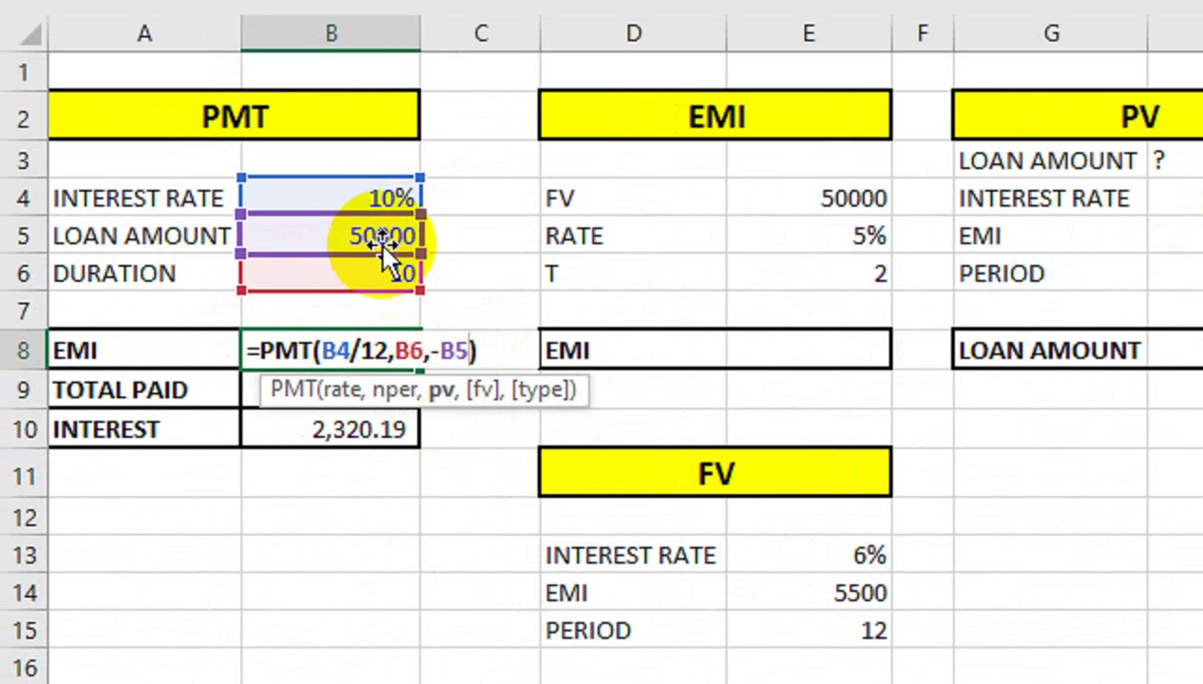
{"action": "type", "text": ","}
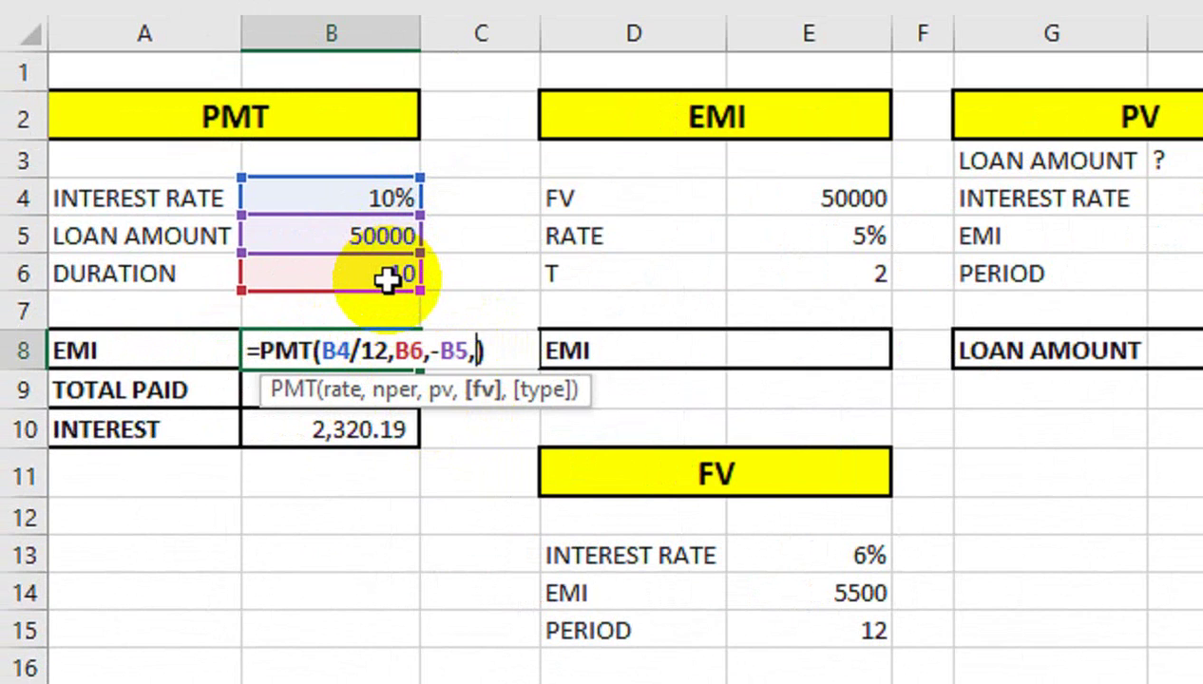
{"action": "type", "text": ","}
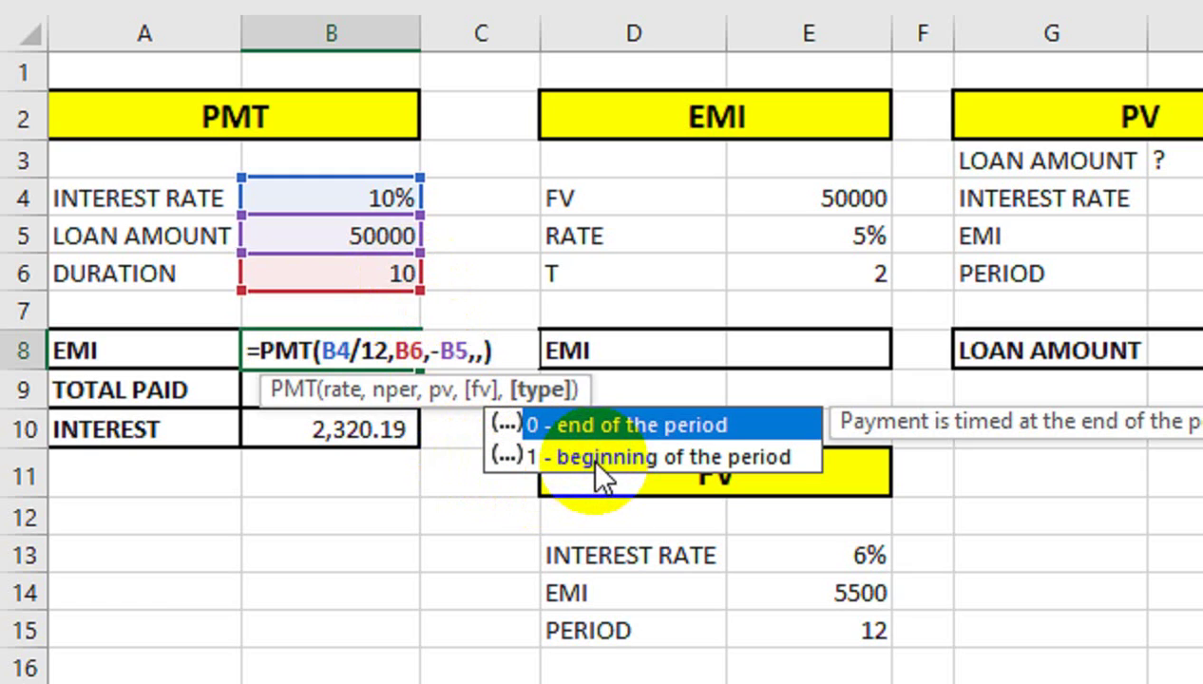
{"action": "key", "text": "BackSpace"}
{"action": "key", "text": "BackSpace"}
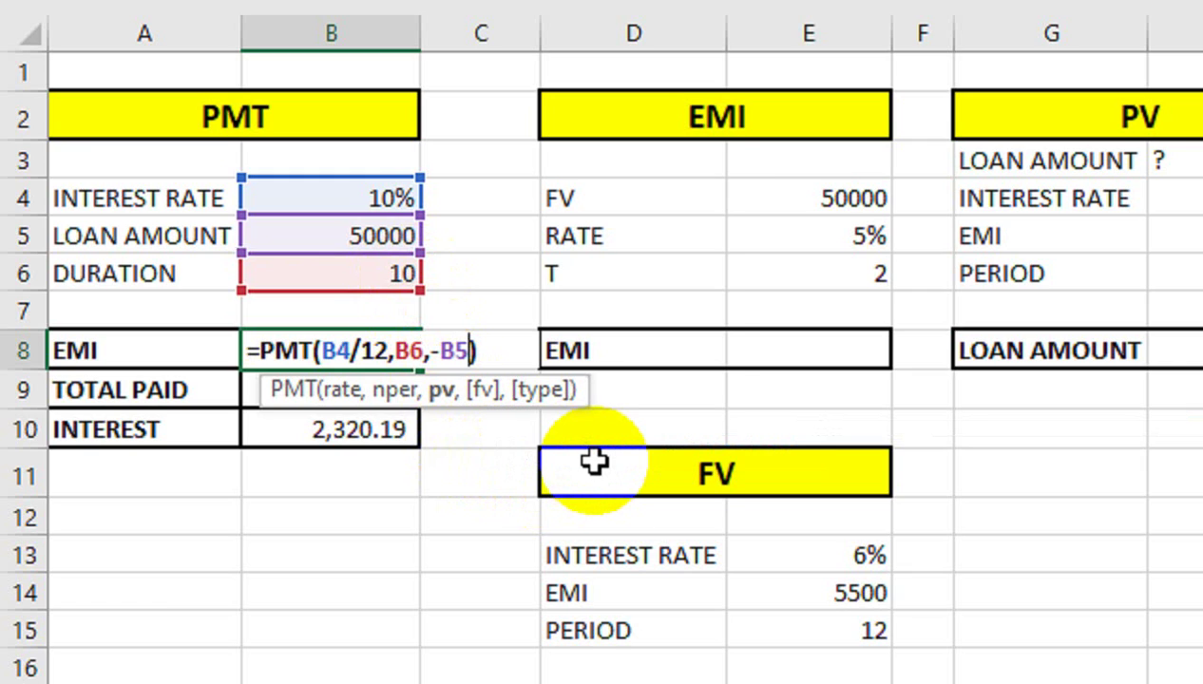
{"action": "key", "text": "Return"}
Step: Set the duration to 1 and add end-of-period timing: =PMT(B4/12,B6,-B5,,0)
{"action": "left_click", "coordinate": [383, 273]}
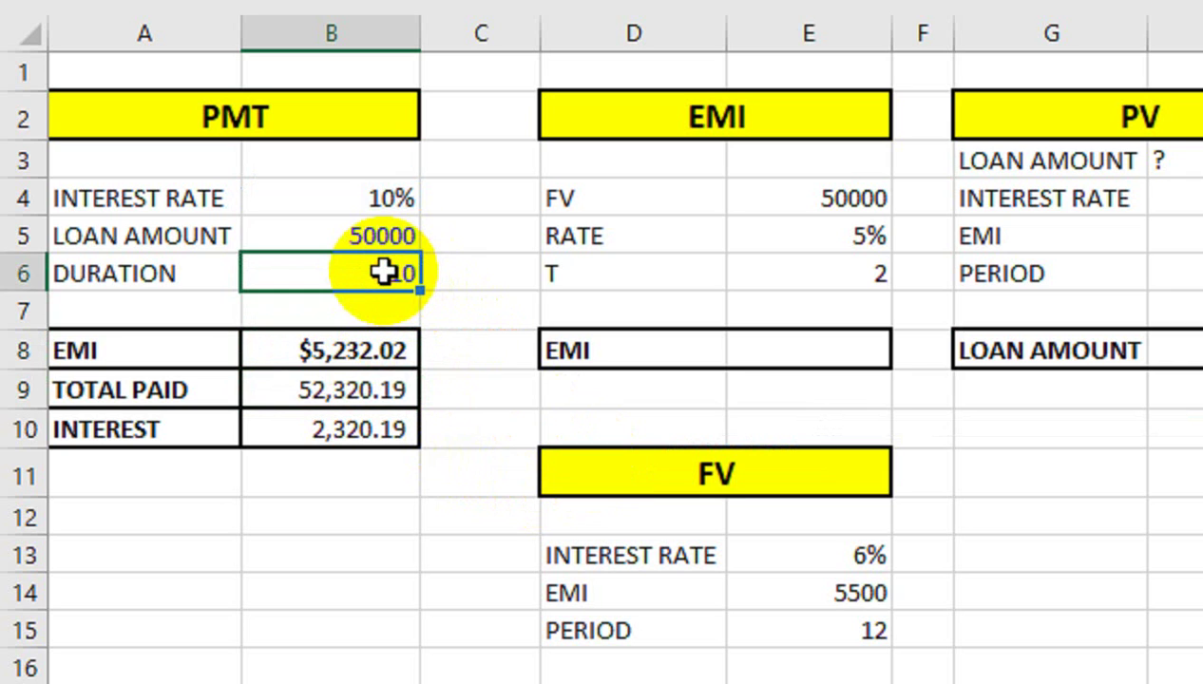
{"action": "type", "text": "1"}
{"action": "key", "text": "Return"}
{"action": "left_click", "coordinate": [374, 352]}
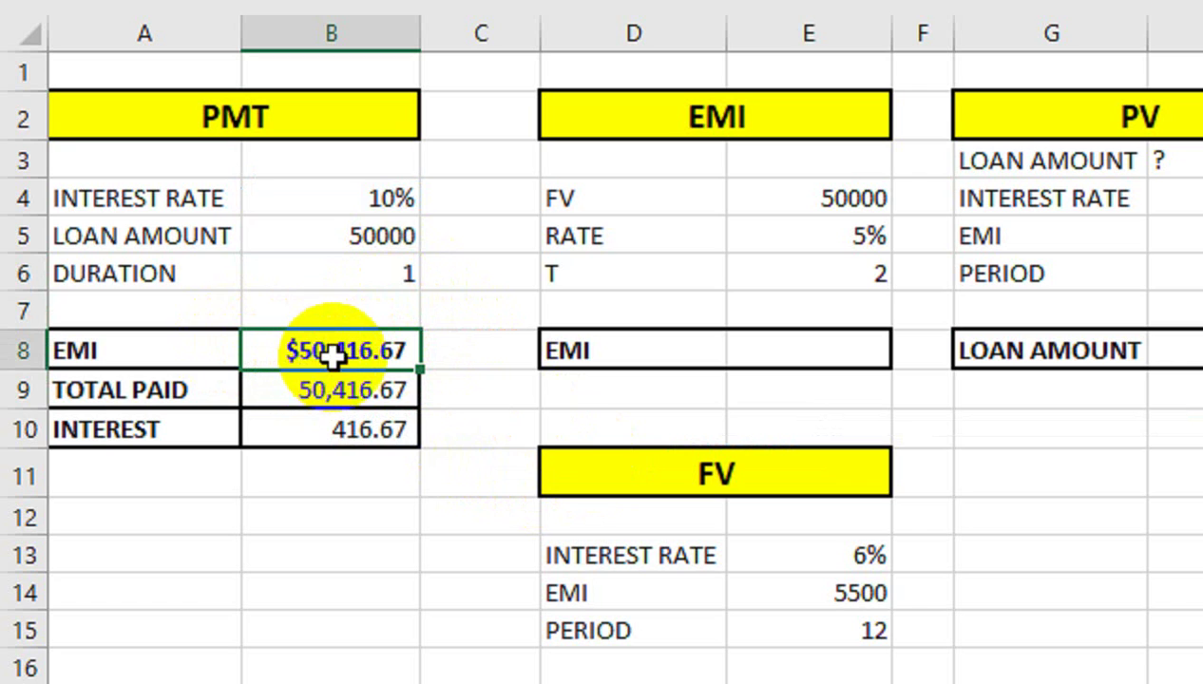
{"action": "double_click", "coordinate": [366, 352]}
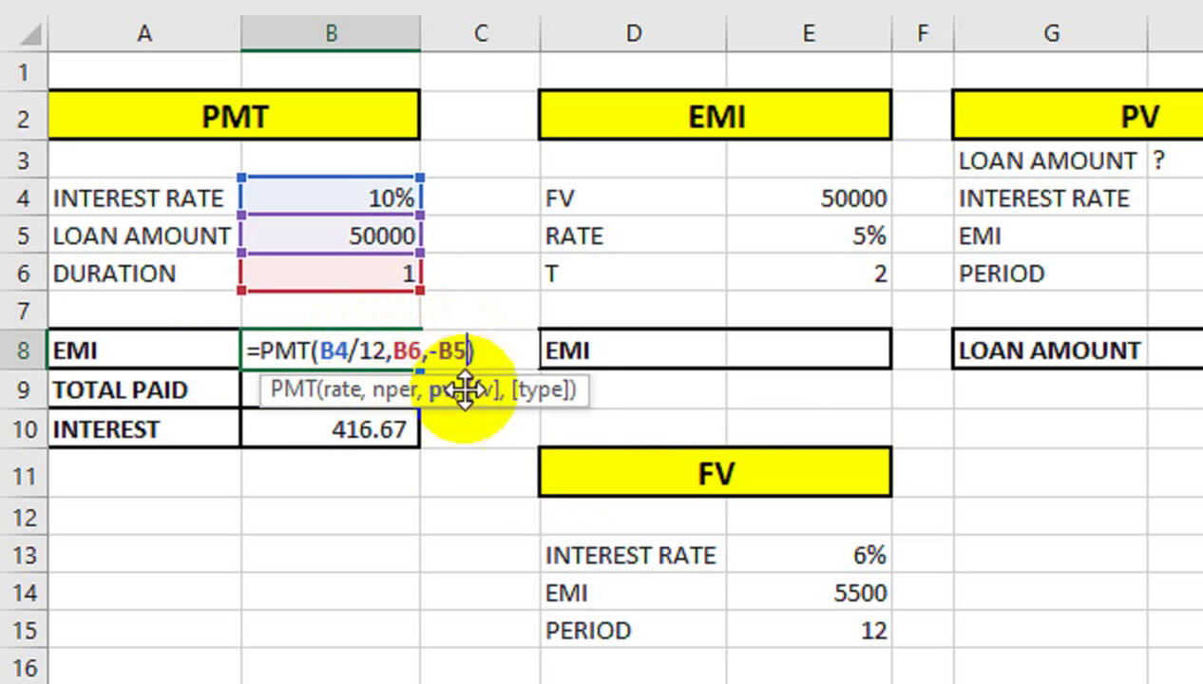
{"action": "type", "text": ",,0"}
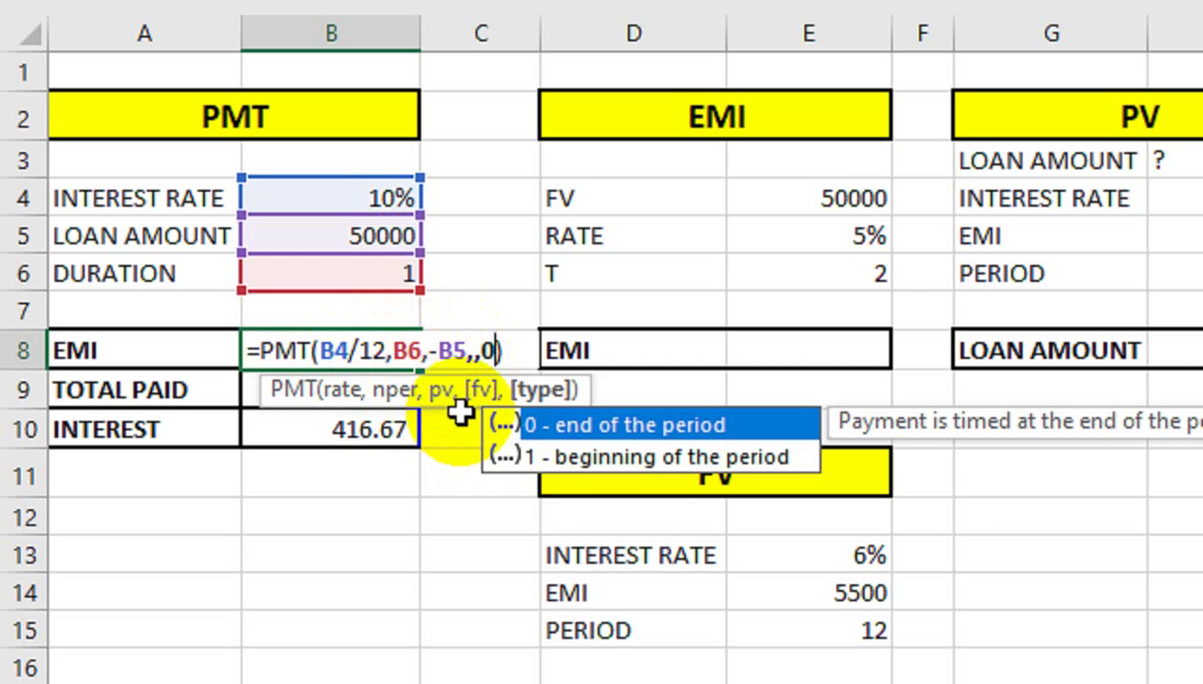
{"action": "key", "text": "Return"}
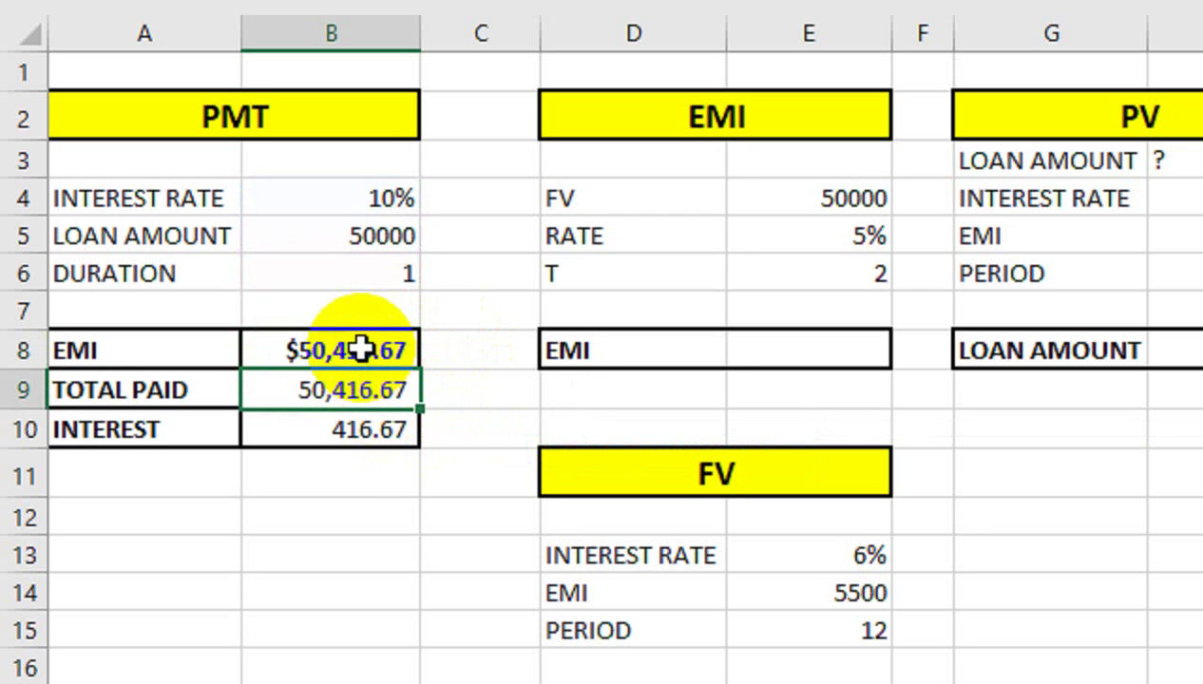
Step: Change the loan amount to 1000, 10000, then 100000, giving EMI $100,833.33
{"action": "left_click", "coordinate": [406, 233]}
{"action": "type", "text": "1000"}
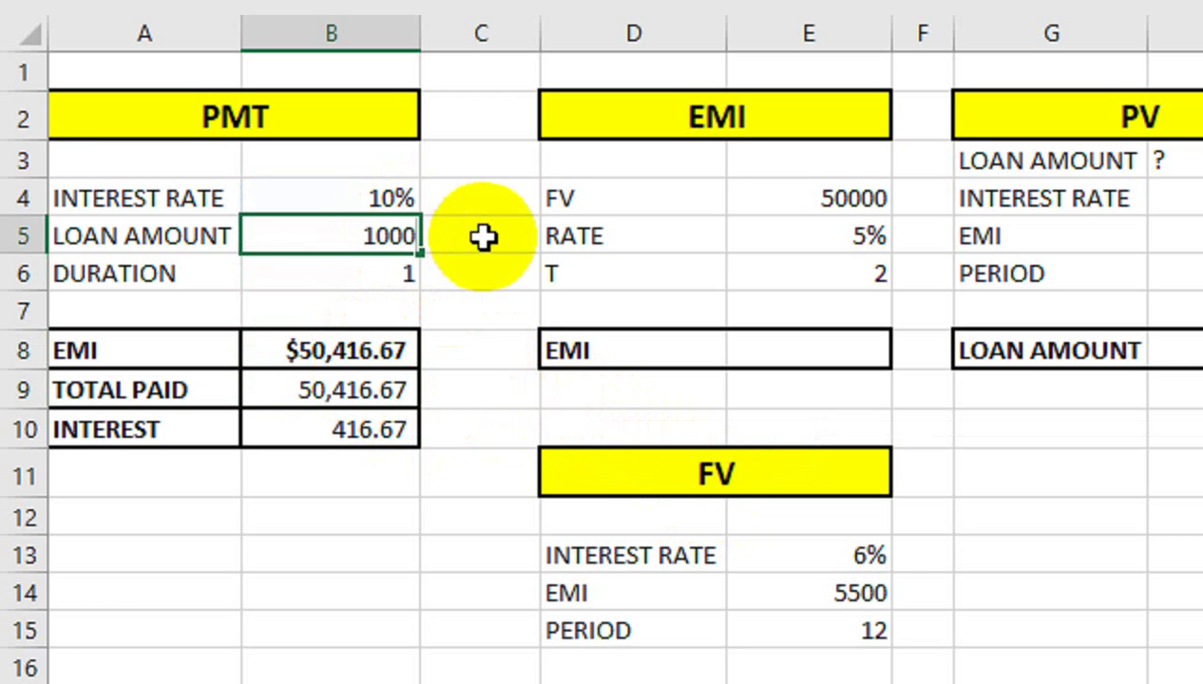
{"action": "key", "text": "Return"}
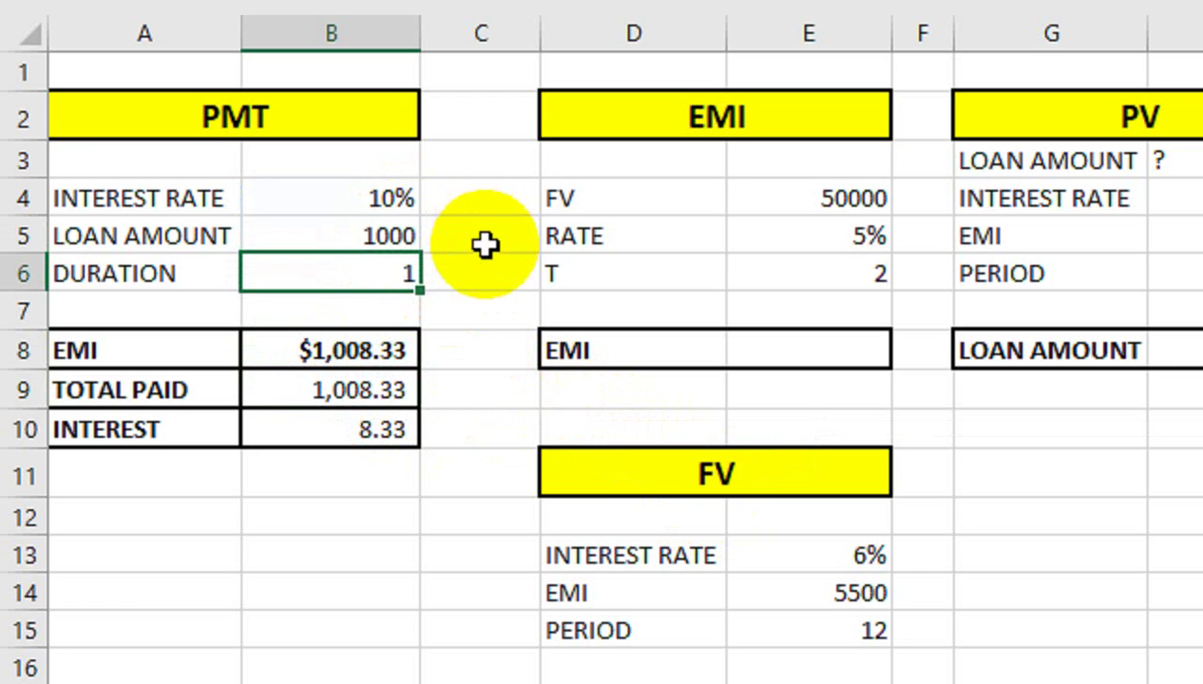
{"action": "key", "text": "Up"}
{"action": "type", "text": "10000"}
{"action": "key", "text": "Return"}
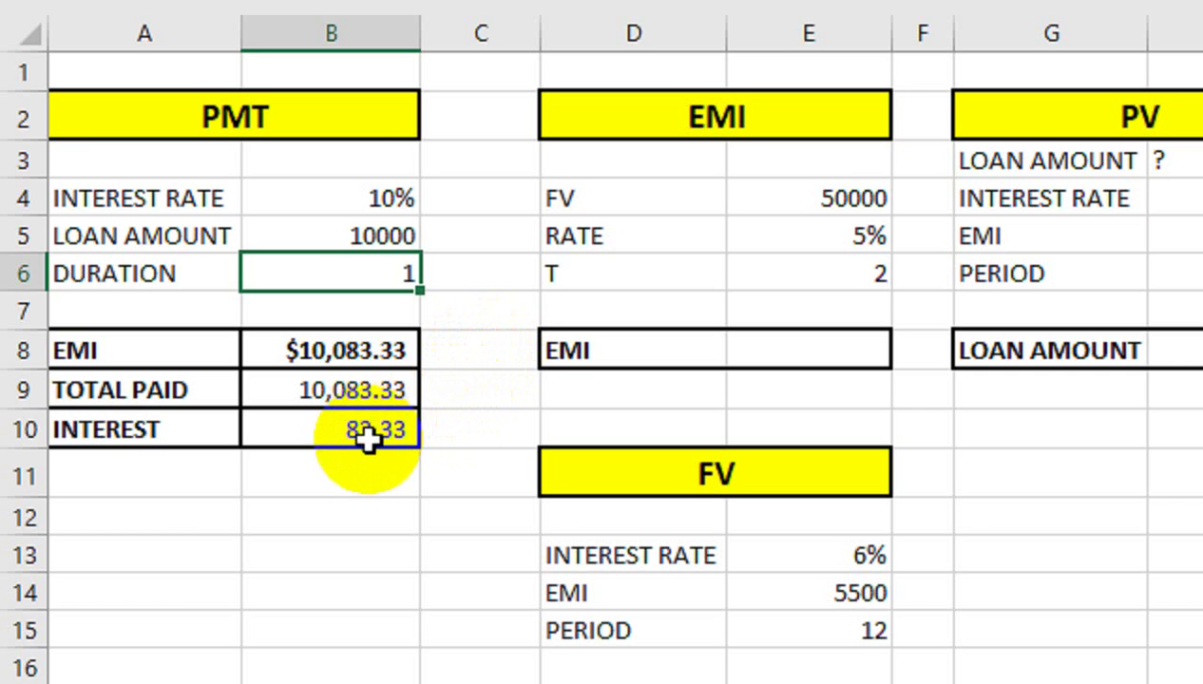
{"action": "left_click", "coordinate": [399, 236]}
{"action": "double_click", "coordinate": [399, 235]}
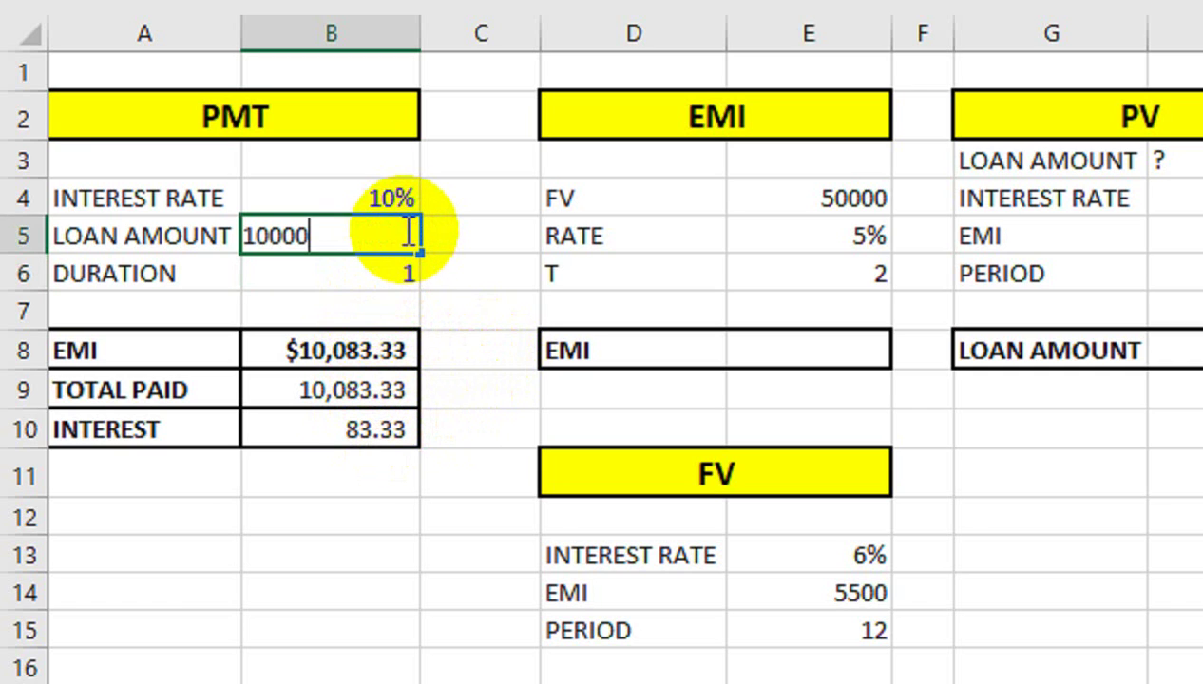
{"action": "type", "text": "0"}
{"action": "key", "text": "Return"}
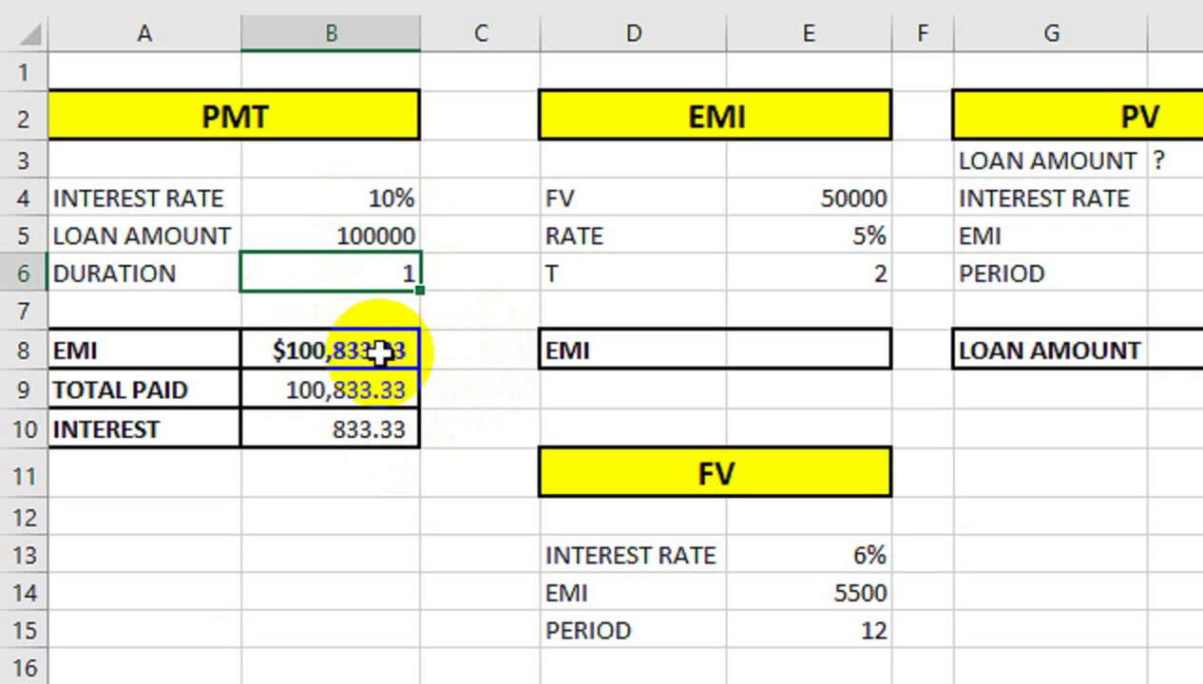
Step: Remove the timing value so the EMI formula uses beginning-of-period payments
{"action": "double_click", "coordinate": [375, 354]}
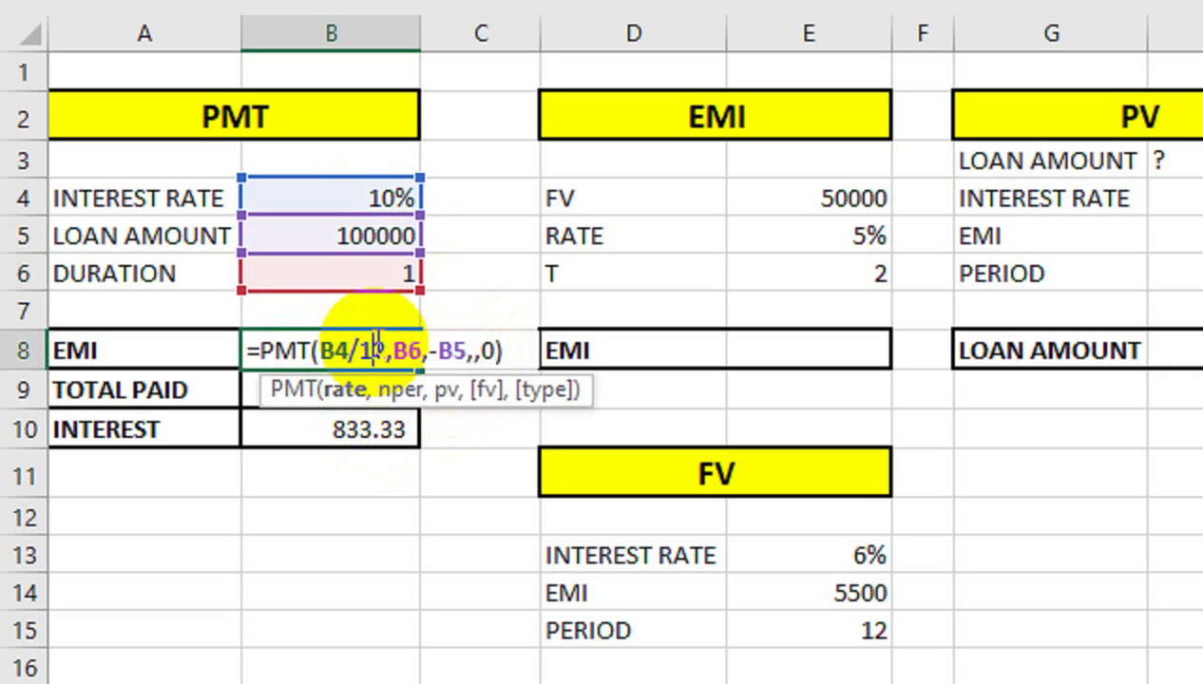
{"action": "left_click", "coordinate": [492, 346]}
{"action": "key", "text": "BackSpace"}
{"action": "type", "text": "1"}
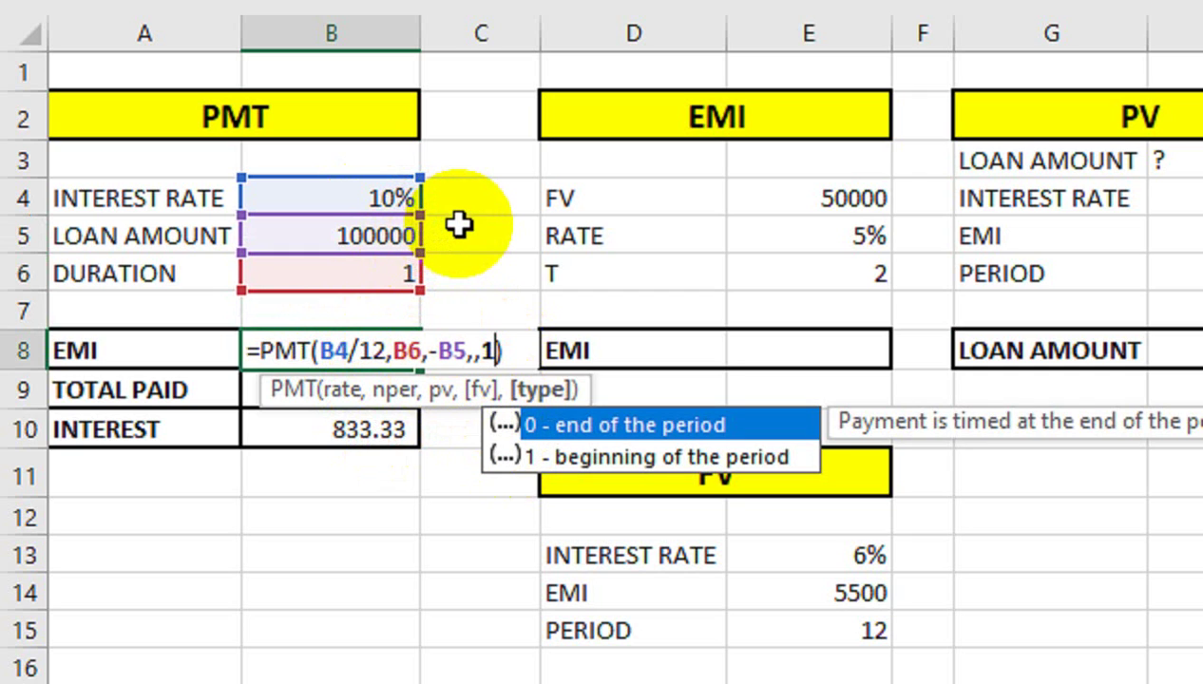
{"action": "key", "text": "Return"}
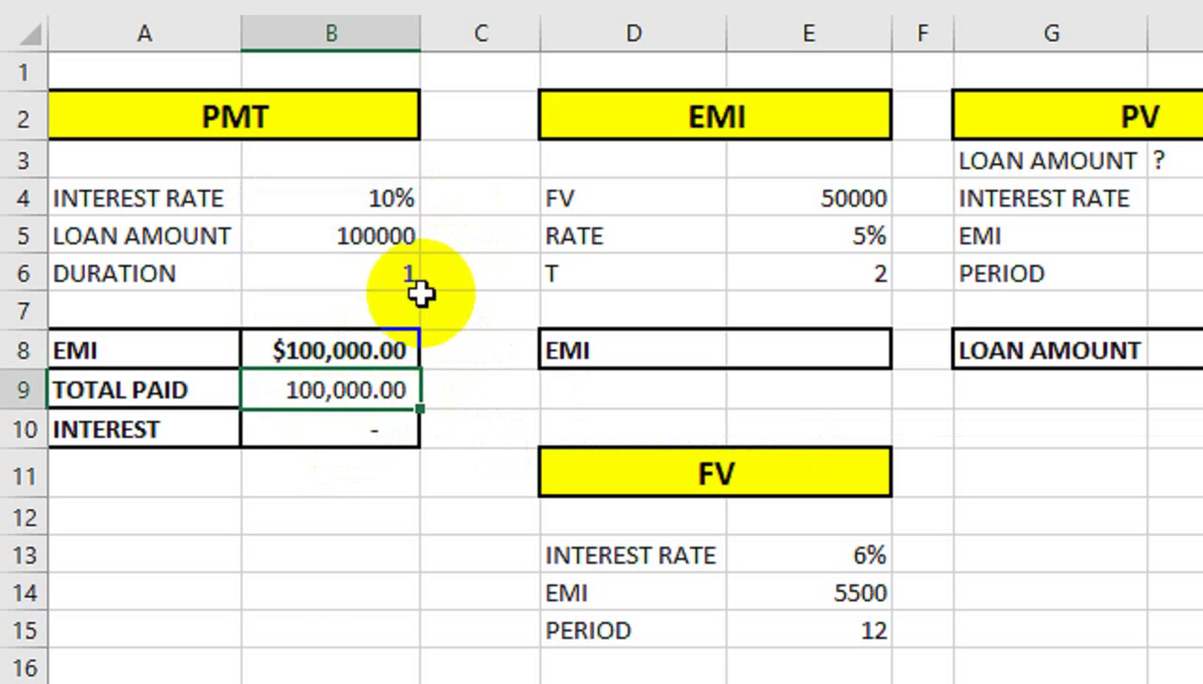
Step: Restore timing 0 in =PMT(B4/12,B6,-B5,,0), returning EMI to $100,833.33
{"action": "double_click", "coordinate": [407, 342]}
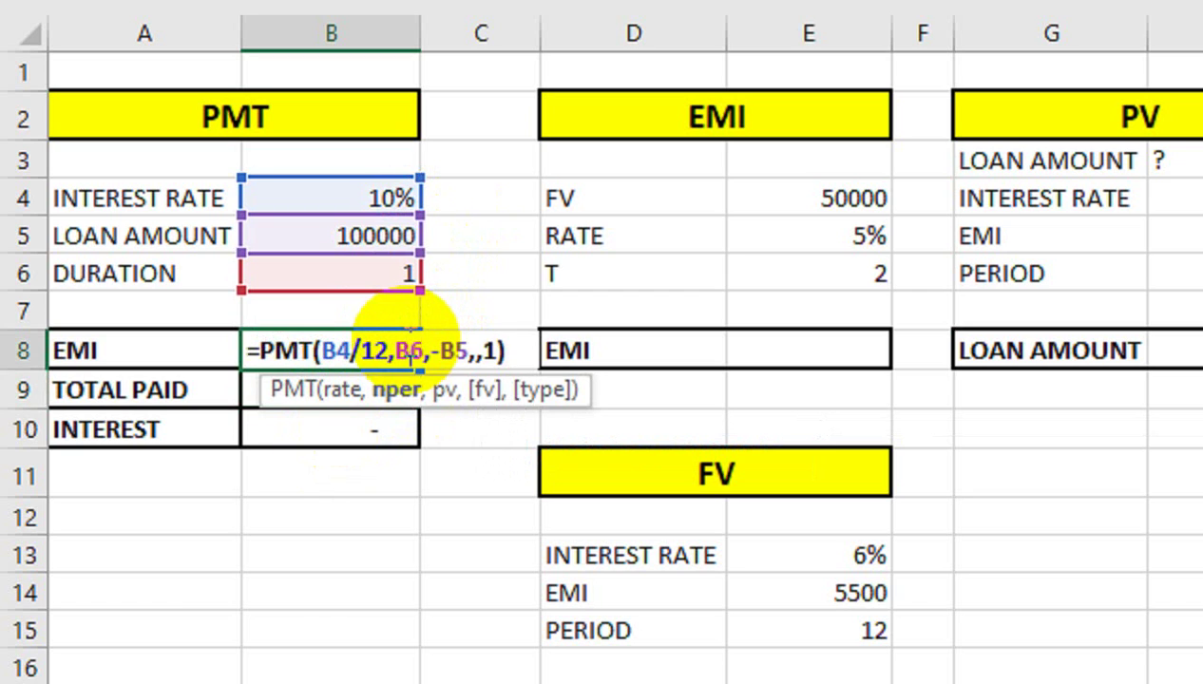
{"action": "left_click", "coordinate": [494, 350]}
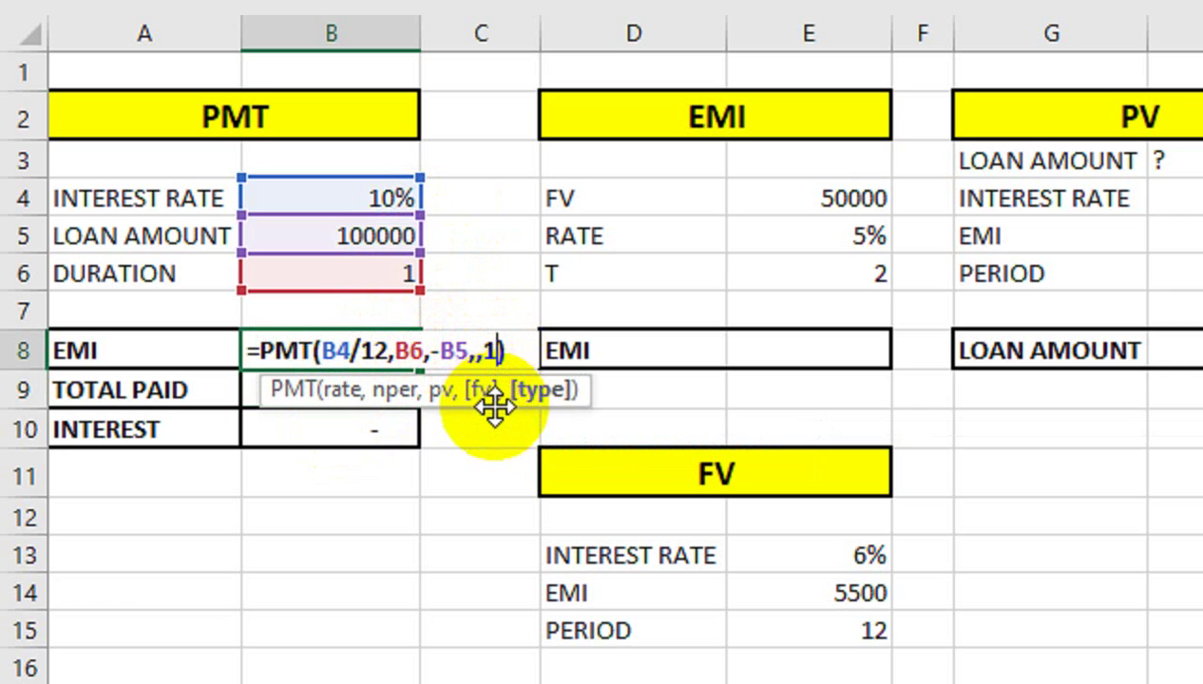
{"action": "key", "text": "BackSpace"}
{"action": "type", "text": "0"}
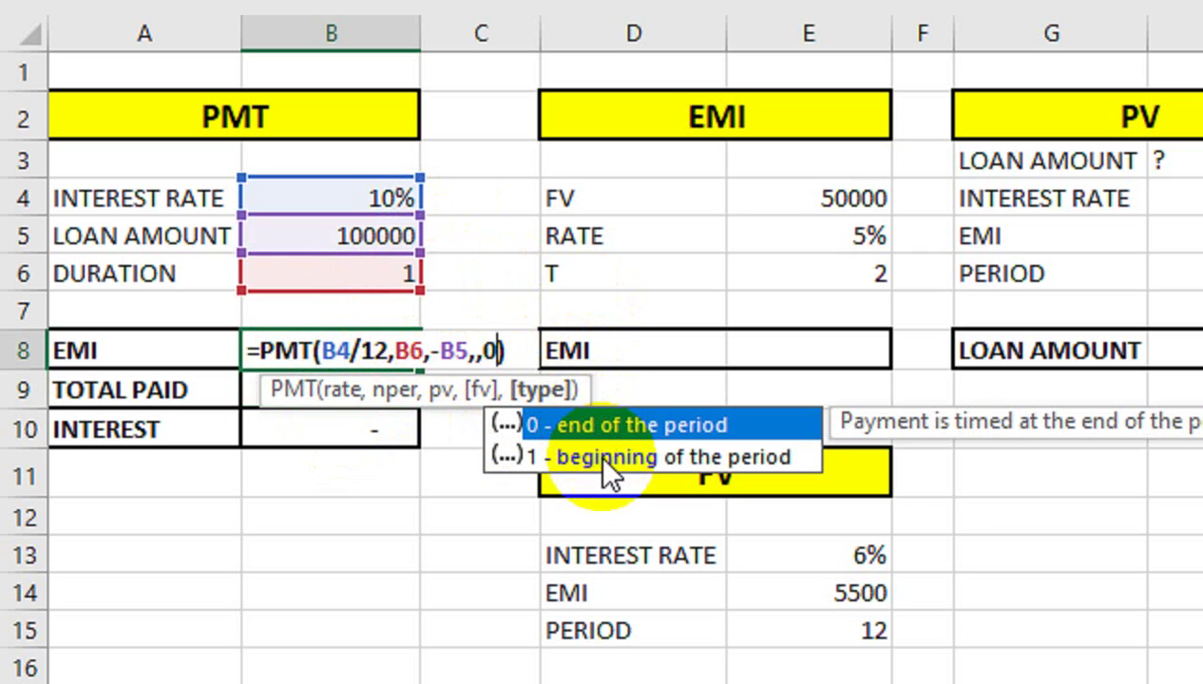
{"action": "type", "text": ")"}
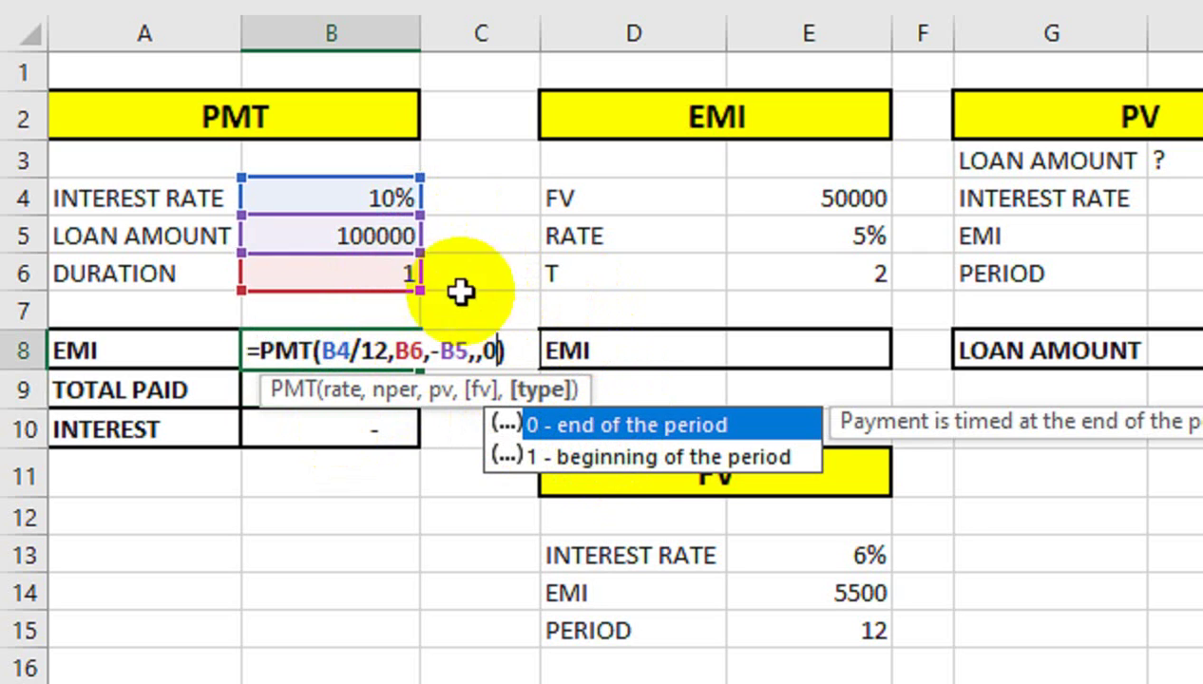
{"action": "key", "text": "Return"}
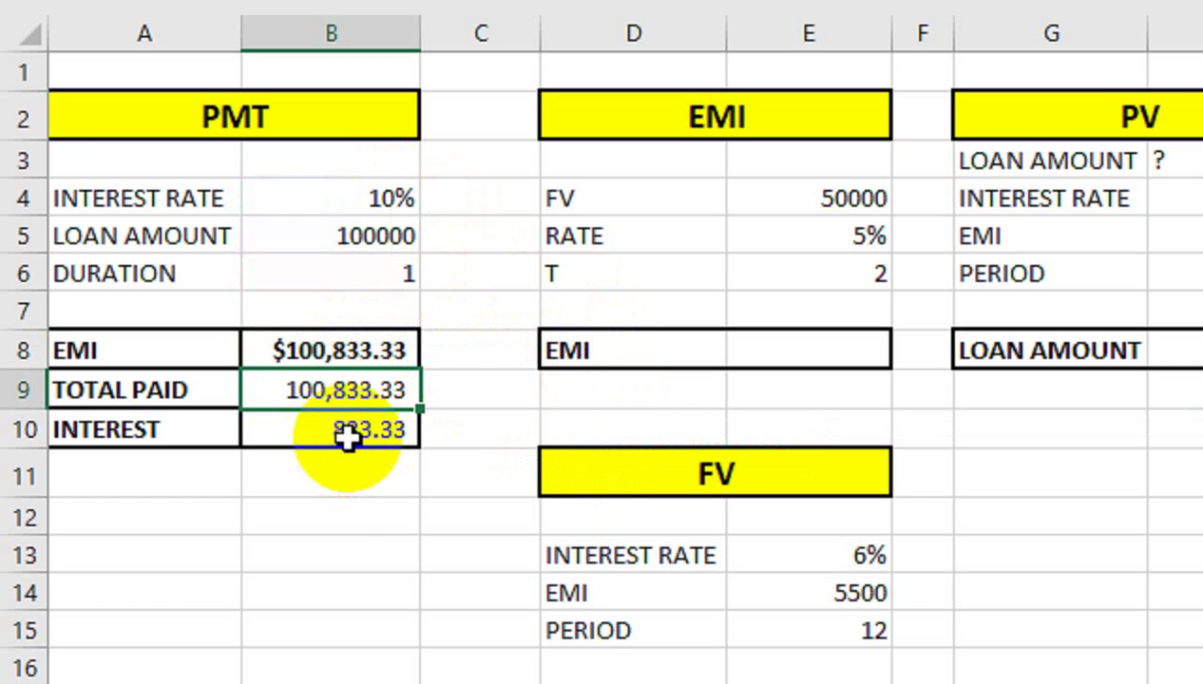
{"action": "left_click", "coordinate": [359, 352]}
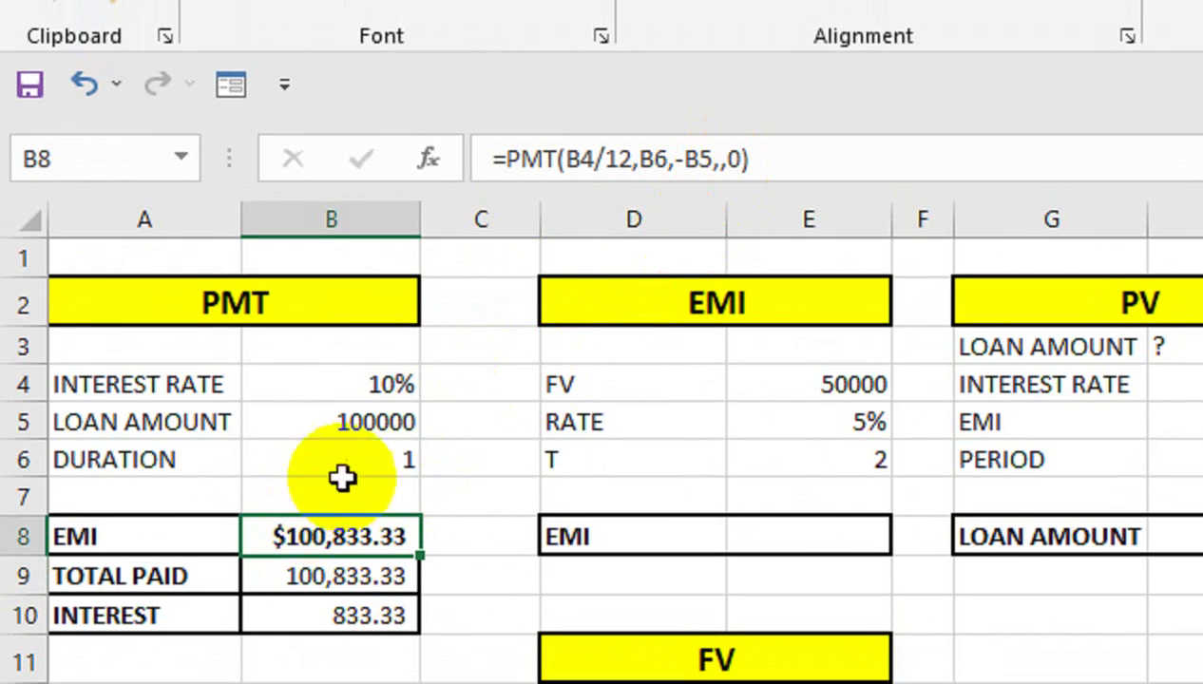
Step: Set the loan to 500000 and duration to 24, then 60, giving EMI $10,623.52
{"action": "left_click", "coordinate": [416, 411]}
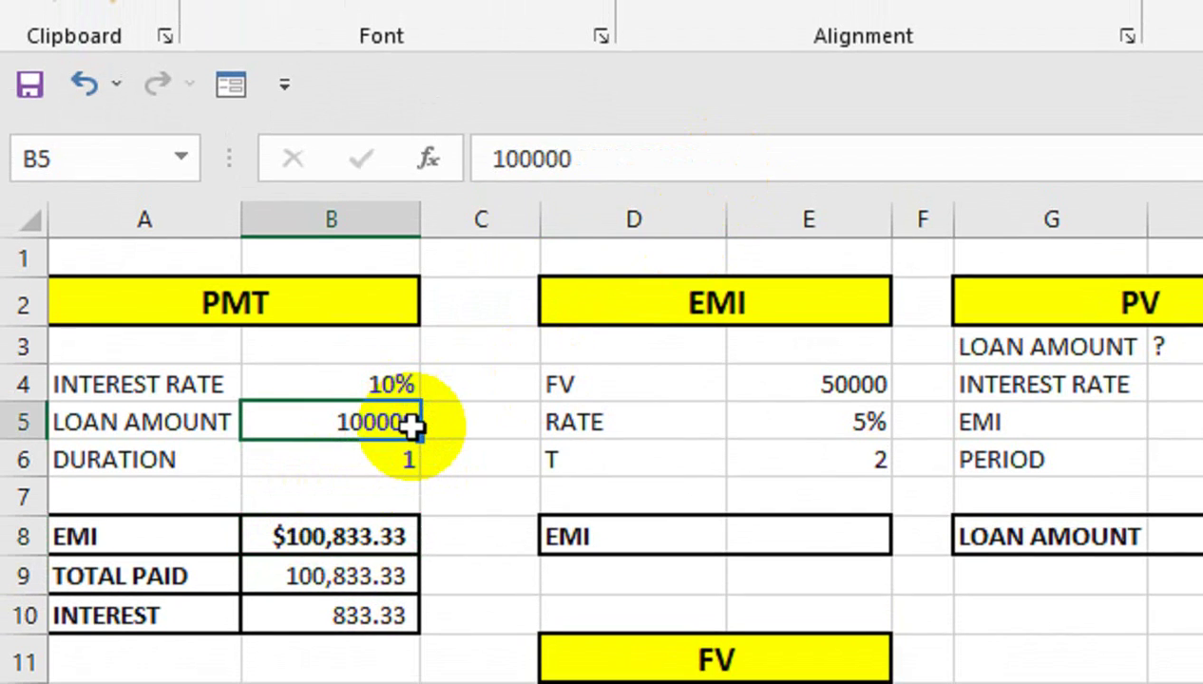
{"action": "type", "text": "50"}
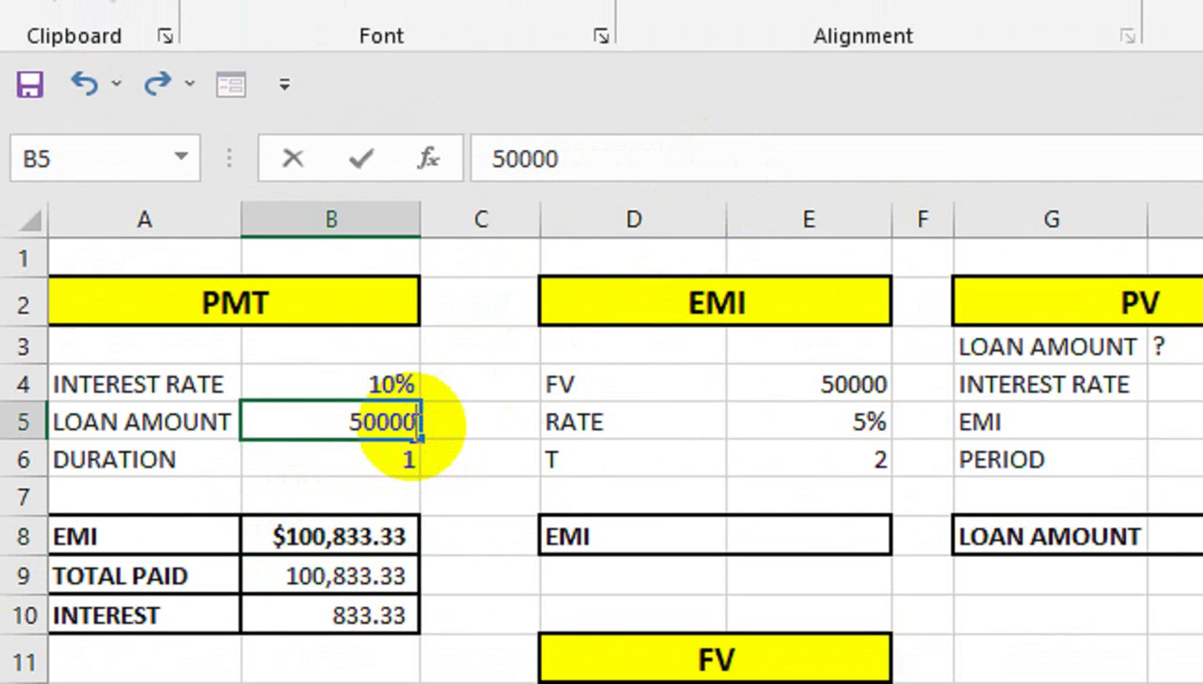
{"action": "type", "text": "0"}
{"action": "key", "text": "Return"}
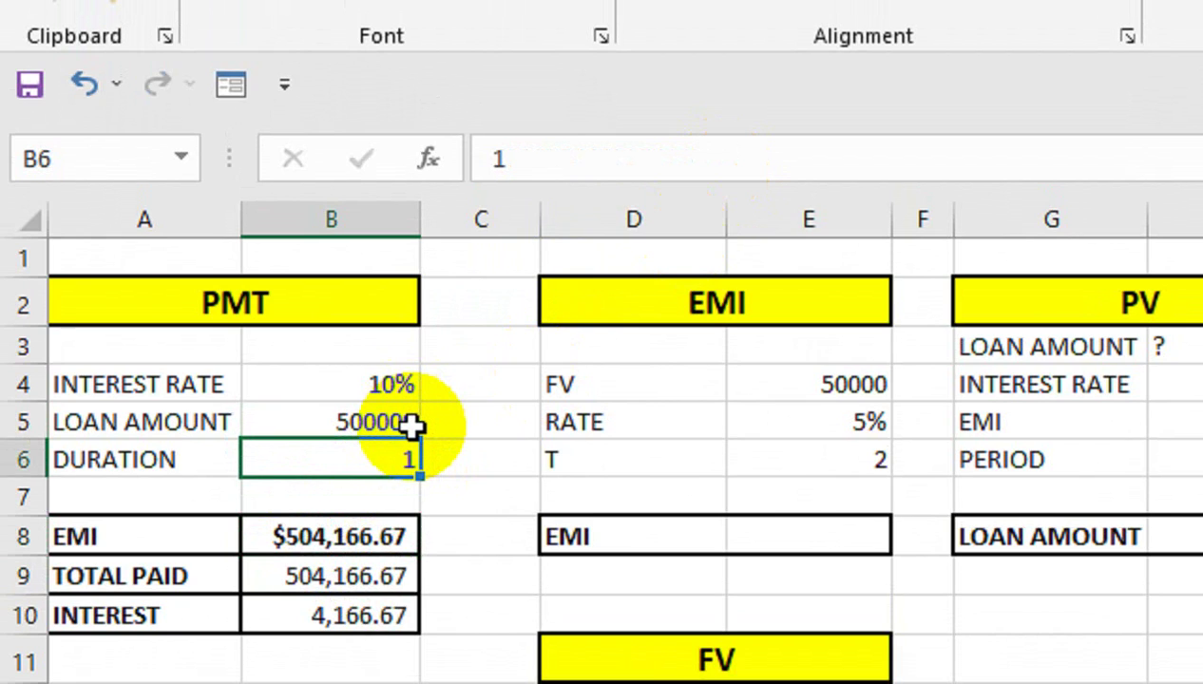
{"action": "type", "text": "24"}
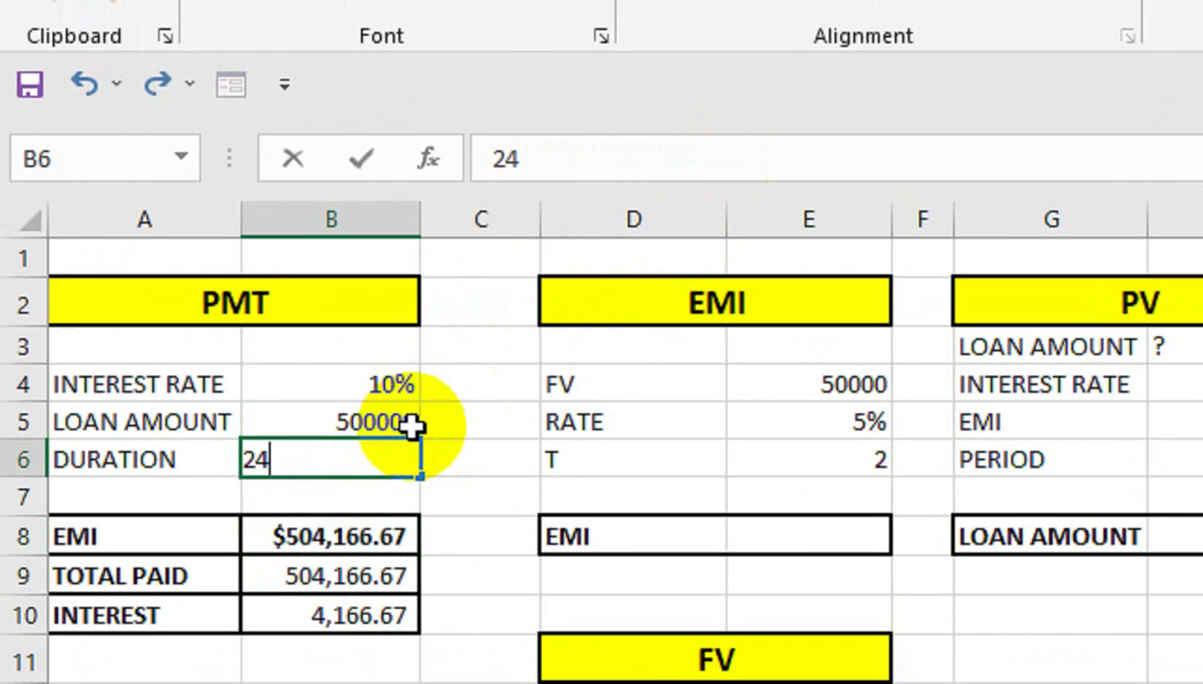
{"action": "key", "text": "Return"}
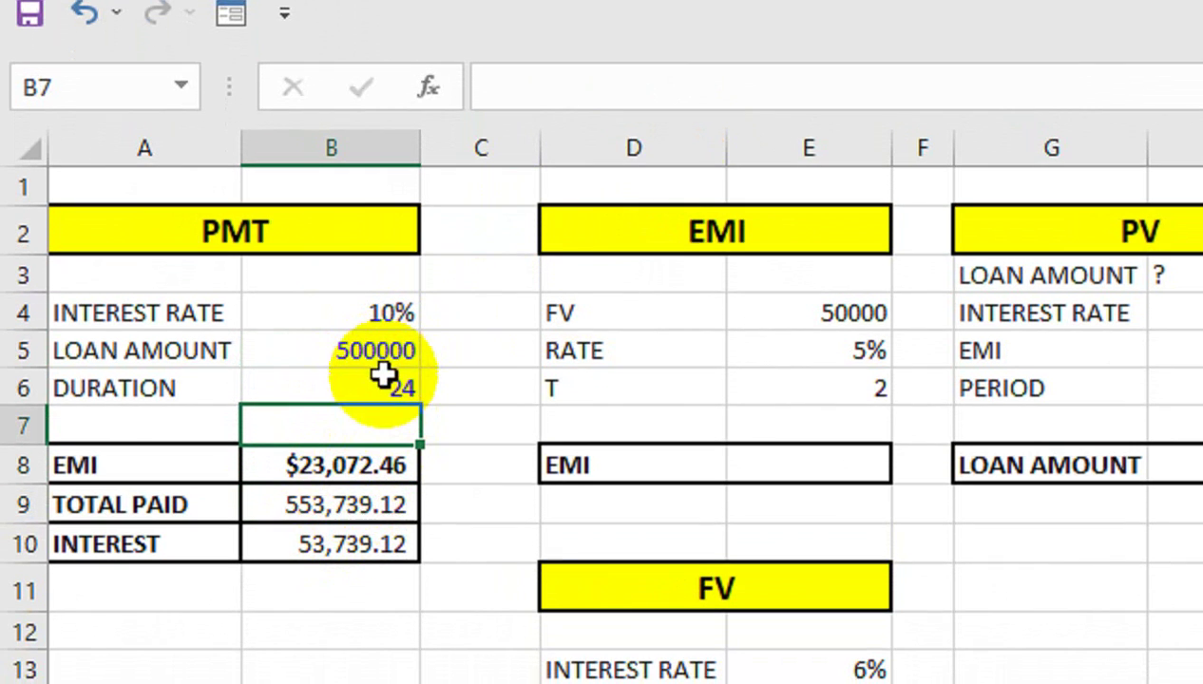
{"action": "left_click", "coordinate": [383, 378]}
{"action": "type", "text": "60"}
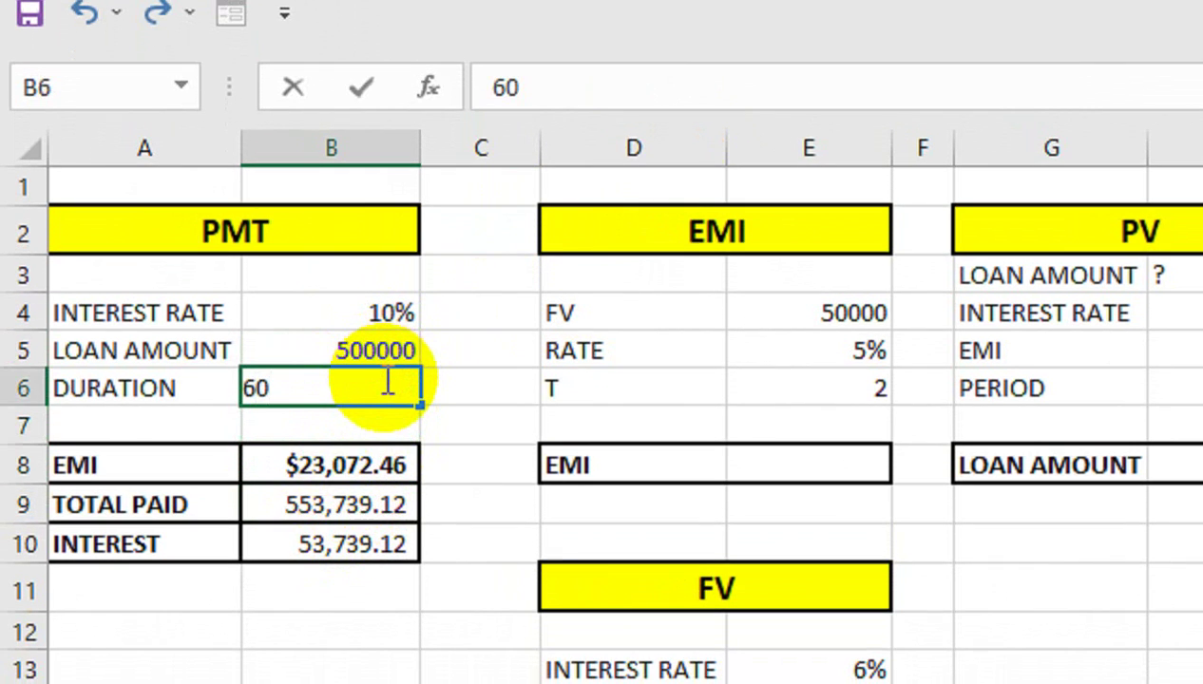
{"action": "key", "text": "Return"}
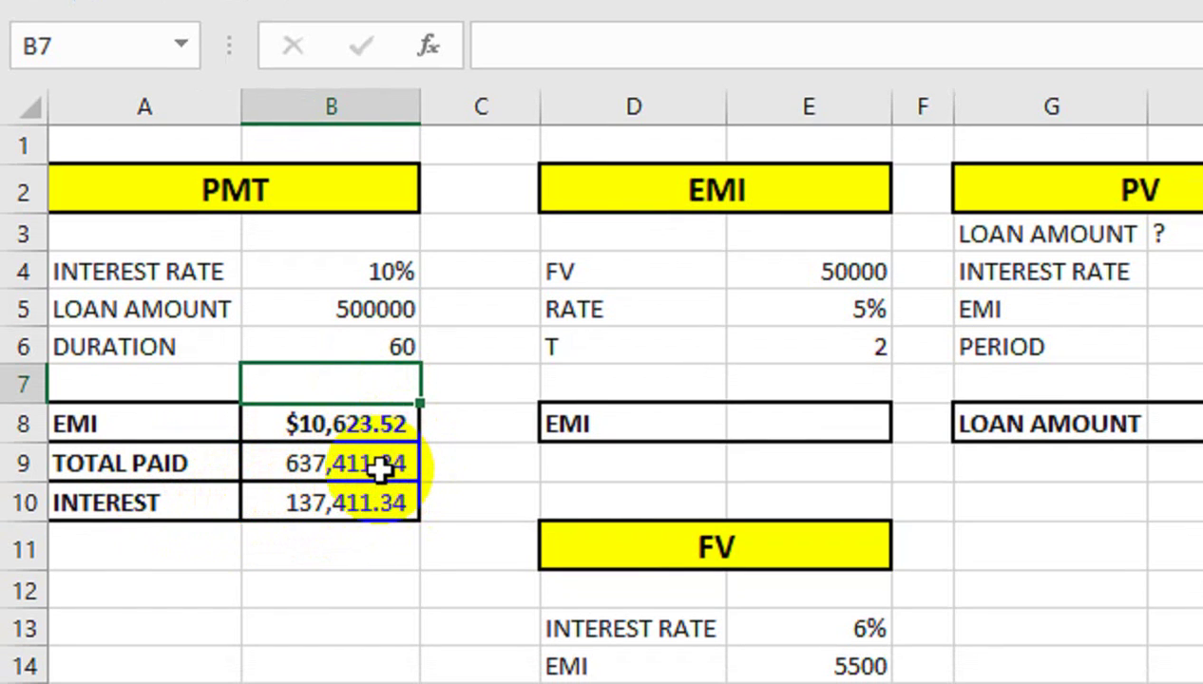
{"action": "left_click", "coordinate": [376, 257]}
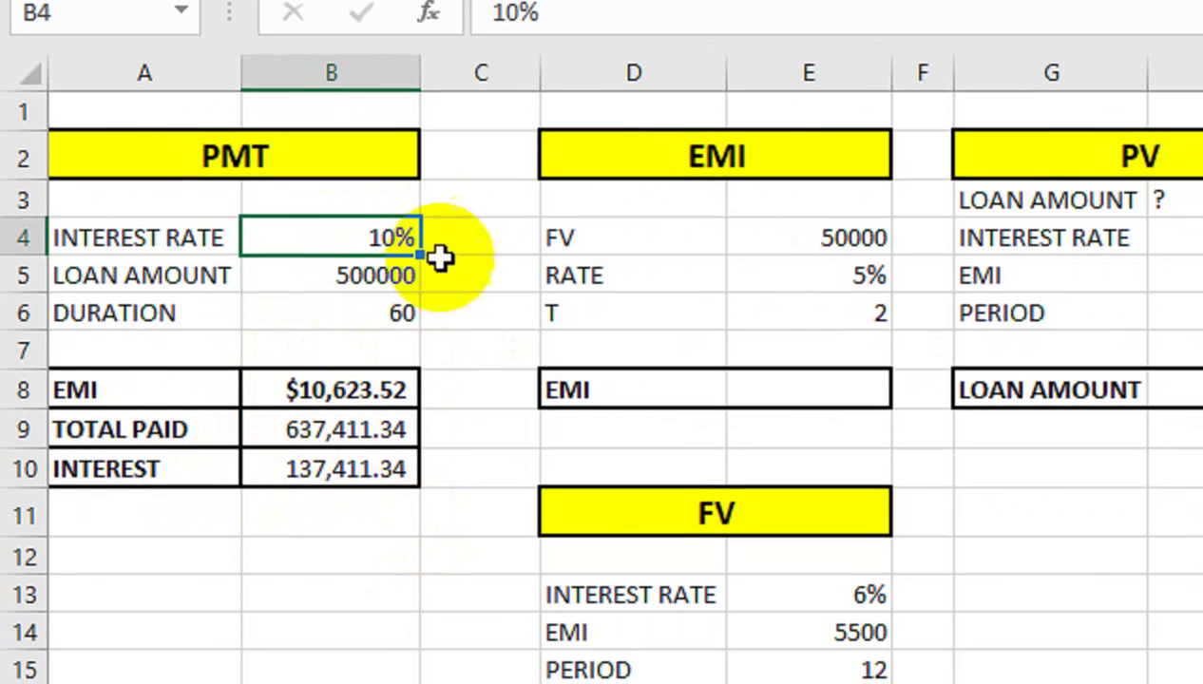
Step: Reset the duration to 10 and the loan amount to 50000, giving EMI $5,232.02
{"action": "left_click", "coordinate": [464, 171]}
{"action": "right_click", "coordinate": [471, 173]}
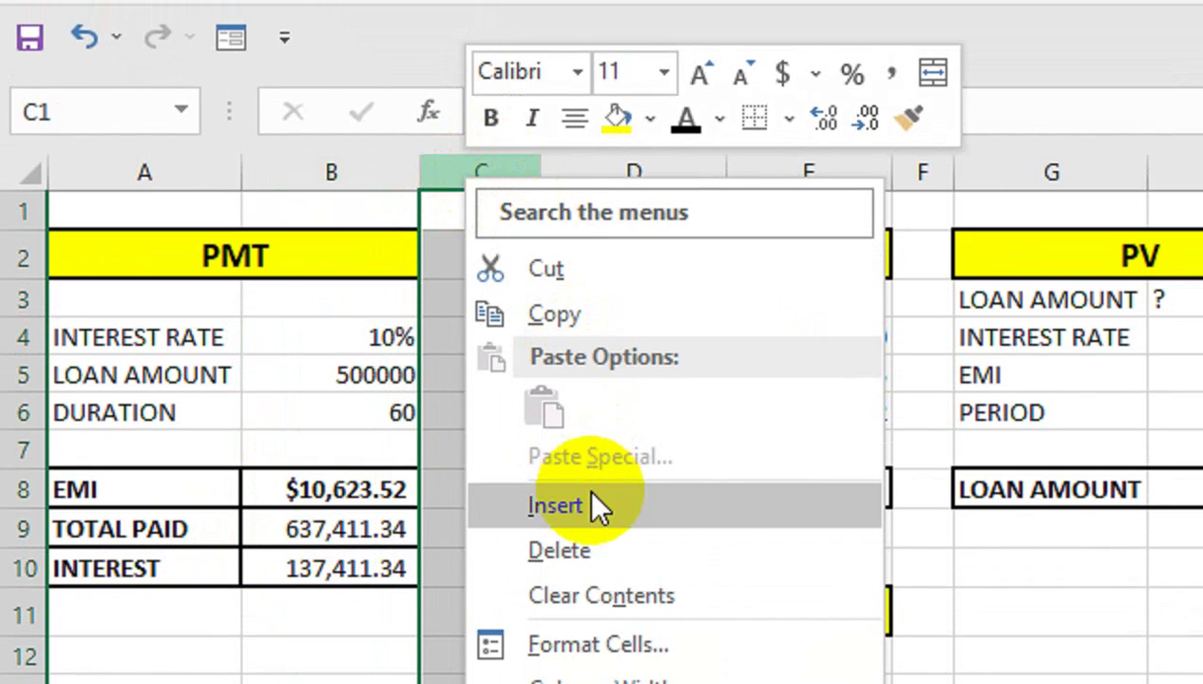
{"action": "left_click", "coordinate": [365, 410]}
{"action": "double_click", "coordinate": [368, 410]}
{"action": "key", "text": "BackSpace"}
{"action": "key", "text": "BackSpace"}
{"action": "type", "text": "10"}
{"action": "key", "text": "Return"}
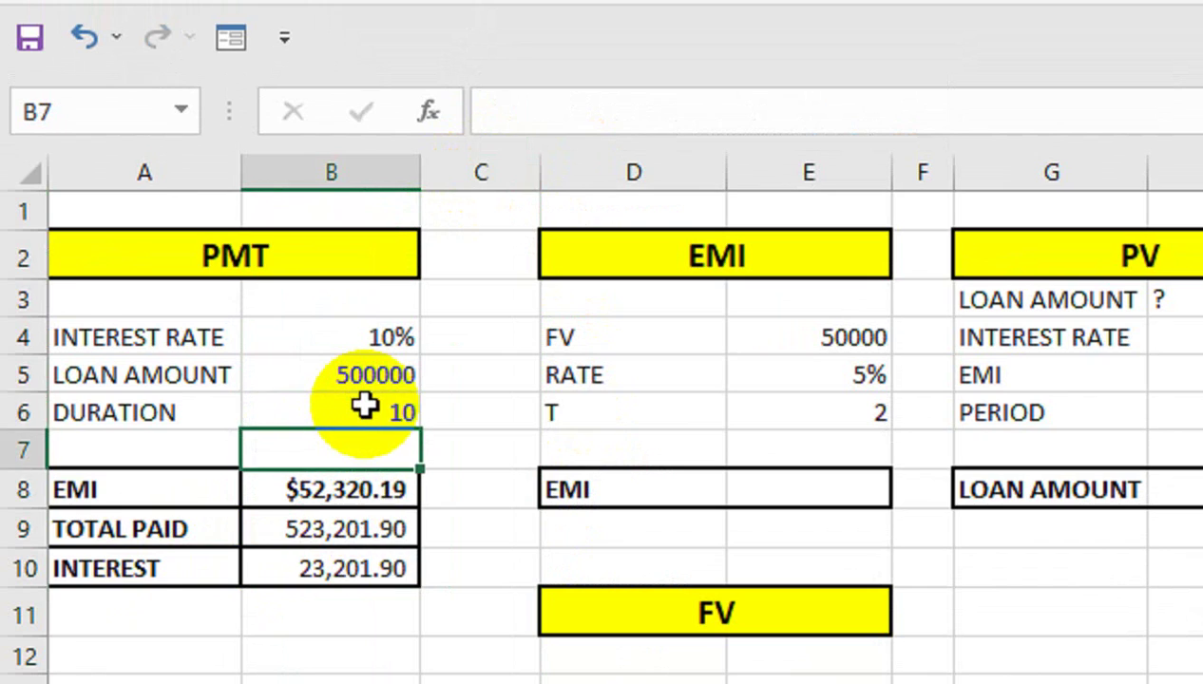
{"action": "key", "text": "Up"}
{"action": "key", "text": "Up"}
{"action": "key", "text": "F2"}
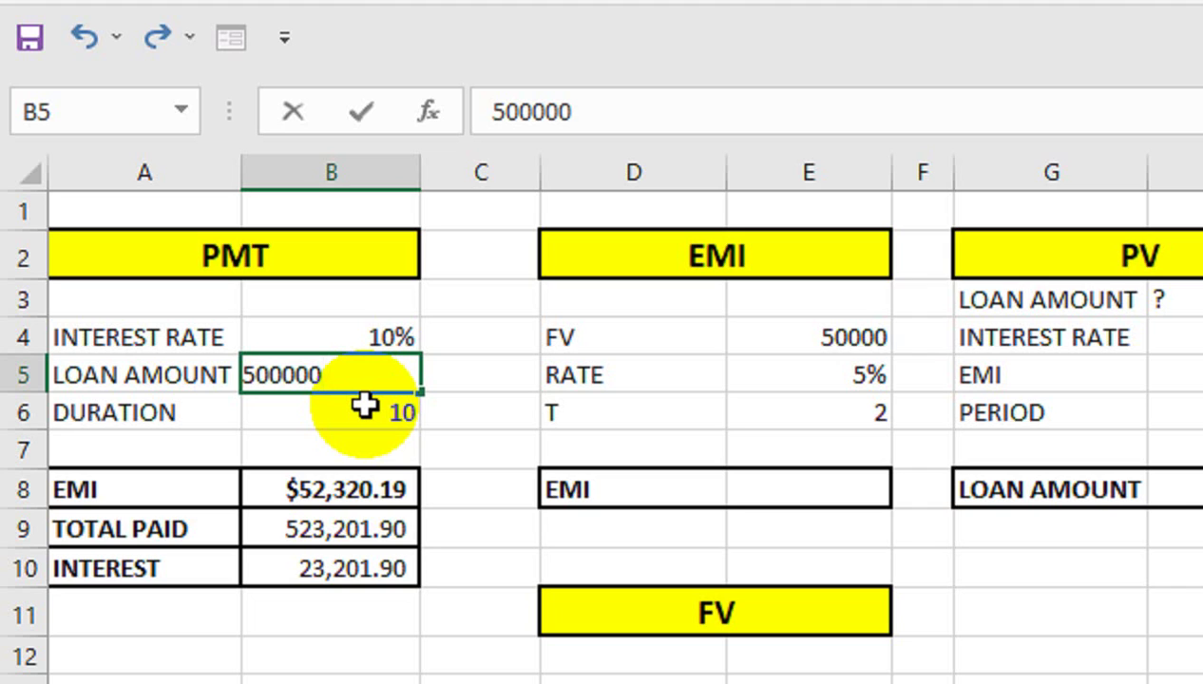
{"action": "key", "text": "Return"}
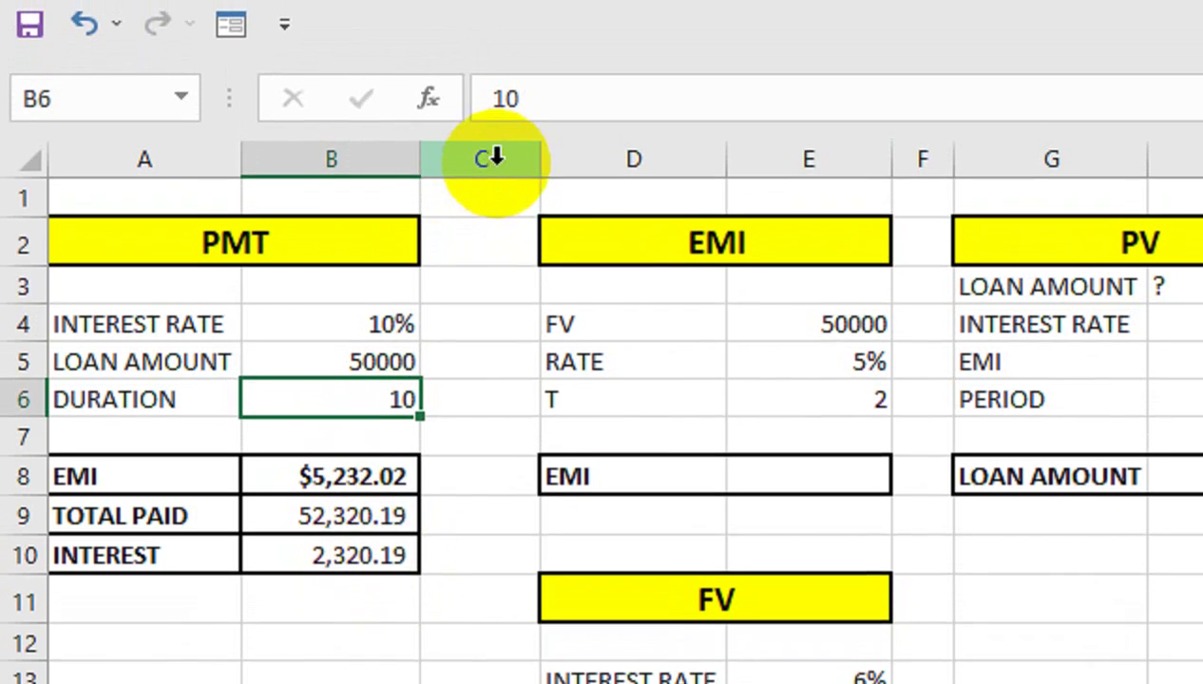
Step: Insert blank columns at column C beside the PMT block, repeating the insert with F4
{"action": "right_click", "coordinate": [497, 156]}
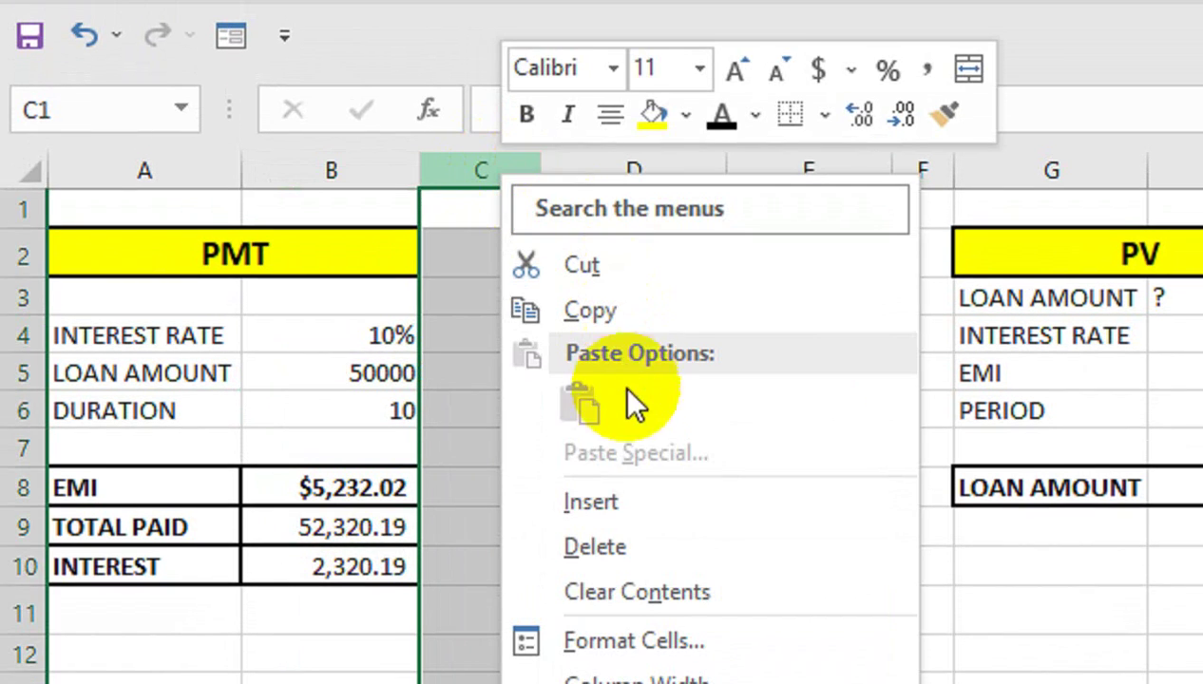
{"action": "left_click", "coordinate": [622, 501]}
{"action": "key", "text": "F4"}
{"action": "key", "text": "F4"}
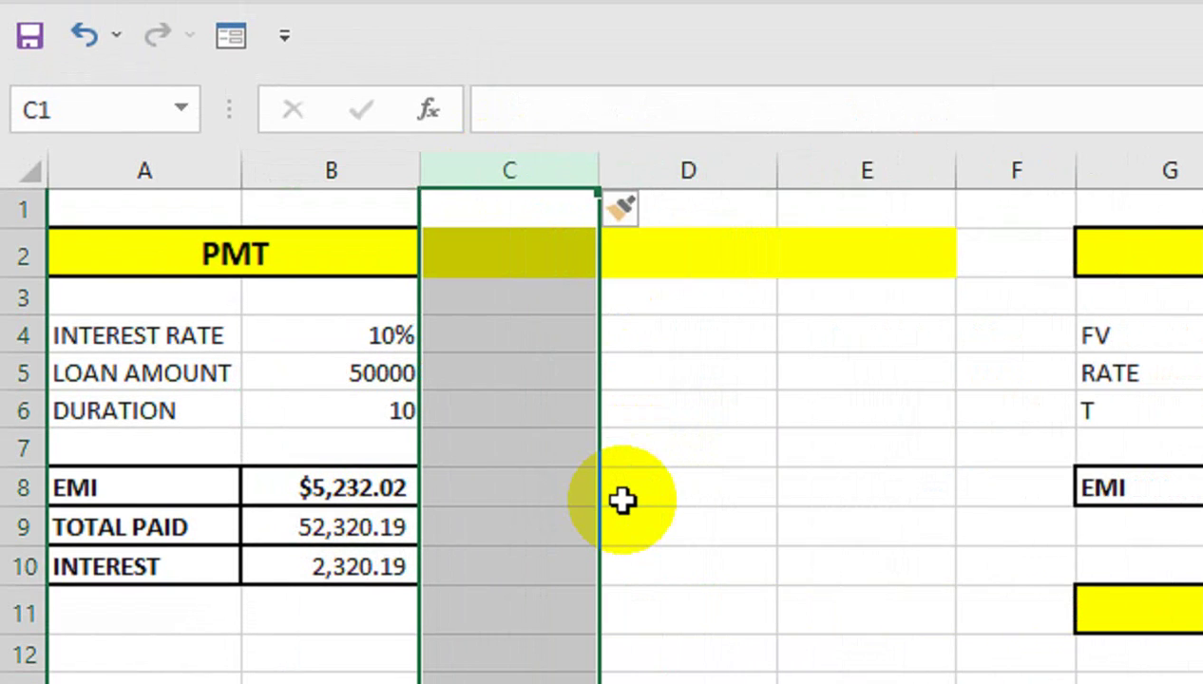
{"action": "key", "text": "F4"}
Step: Enter the headers Sn, IPMT, PPMT and TOTAL across C2:F2
{"action": "left_click", "coordinate": [558, 250]}
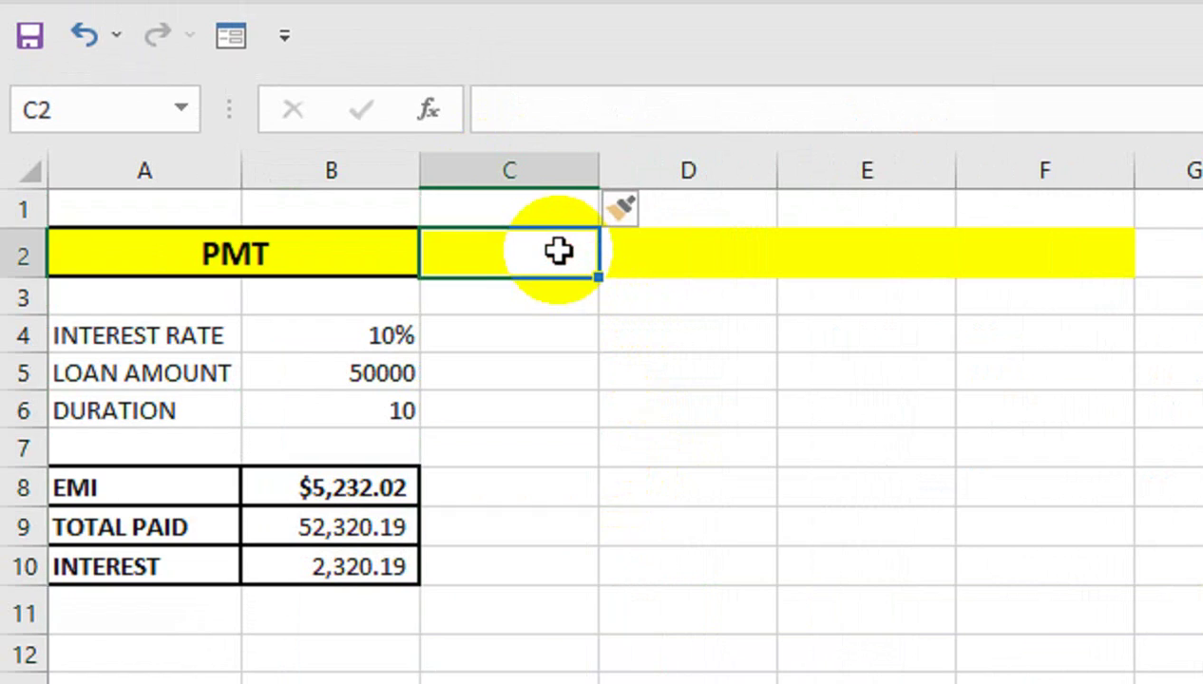
{"action": "key", "text": "ctrl+z"}
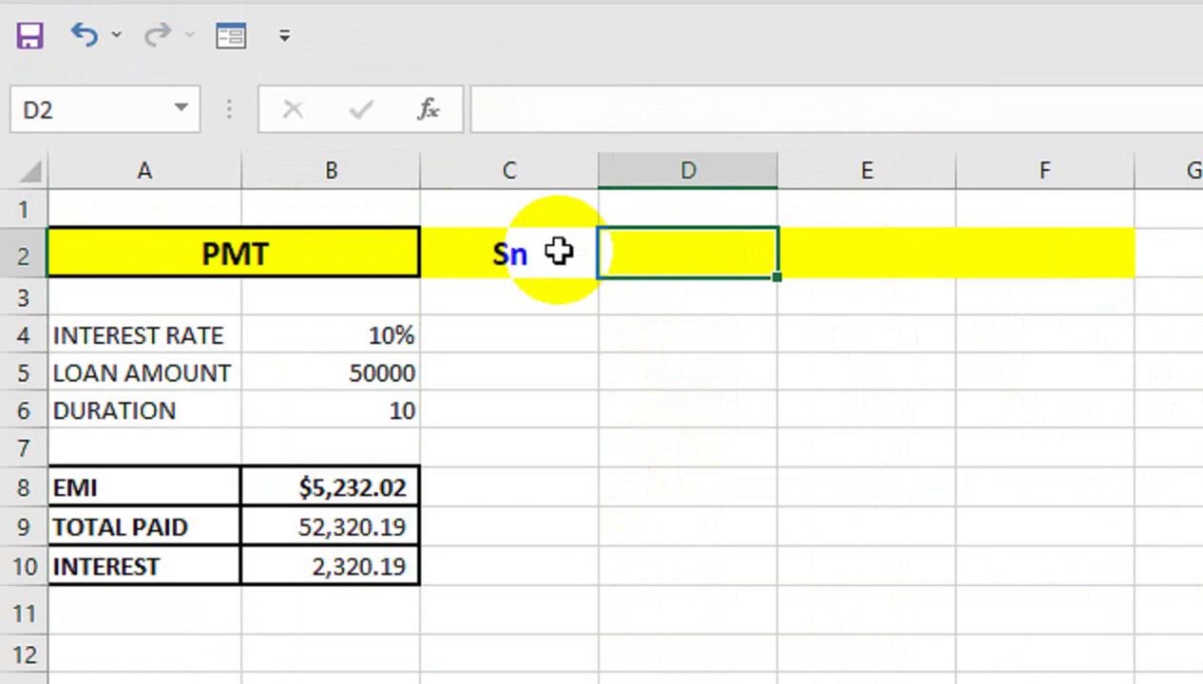
{"action": "type", "text": "ipmt"}
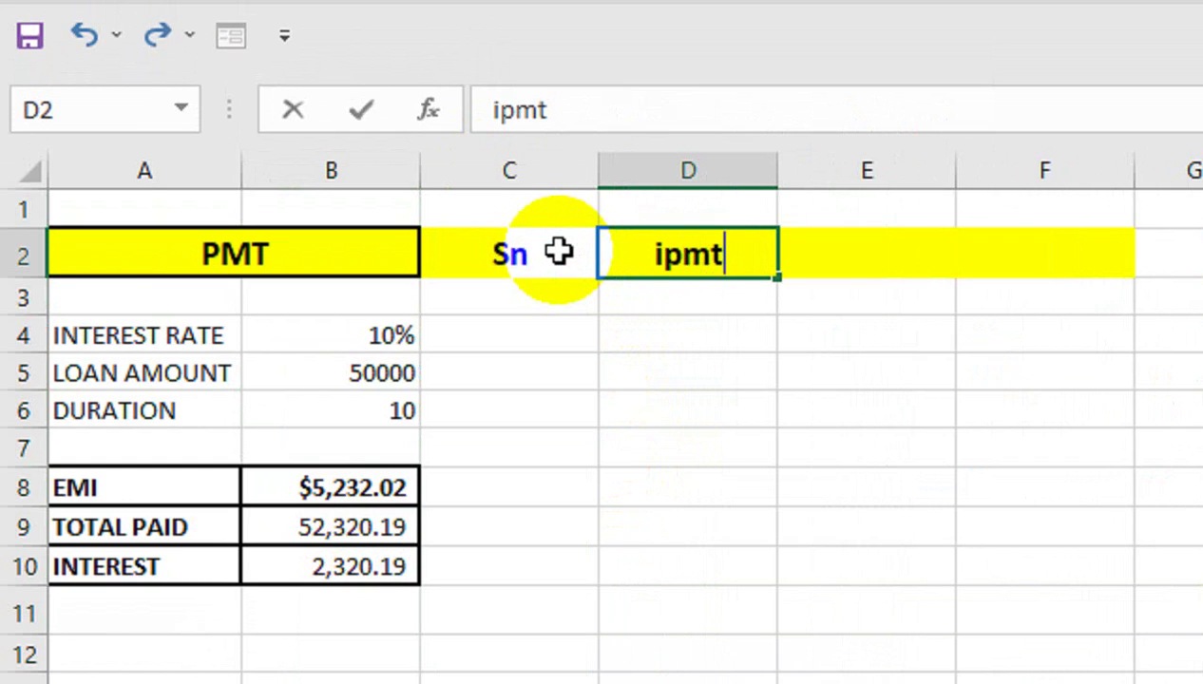
{"action": "key", "text": "BackSpace"}
{"action": "key", "text": "BackSpace"}
{"action": "key", "text": "BackSpace"}
{"action": "key", "text": "BackSpace"}
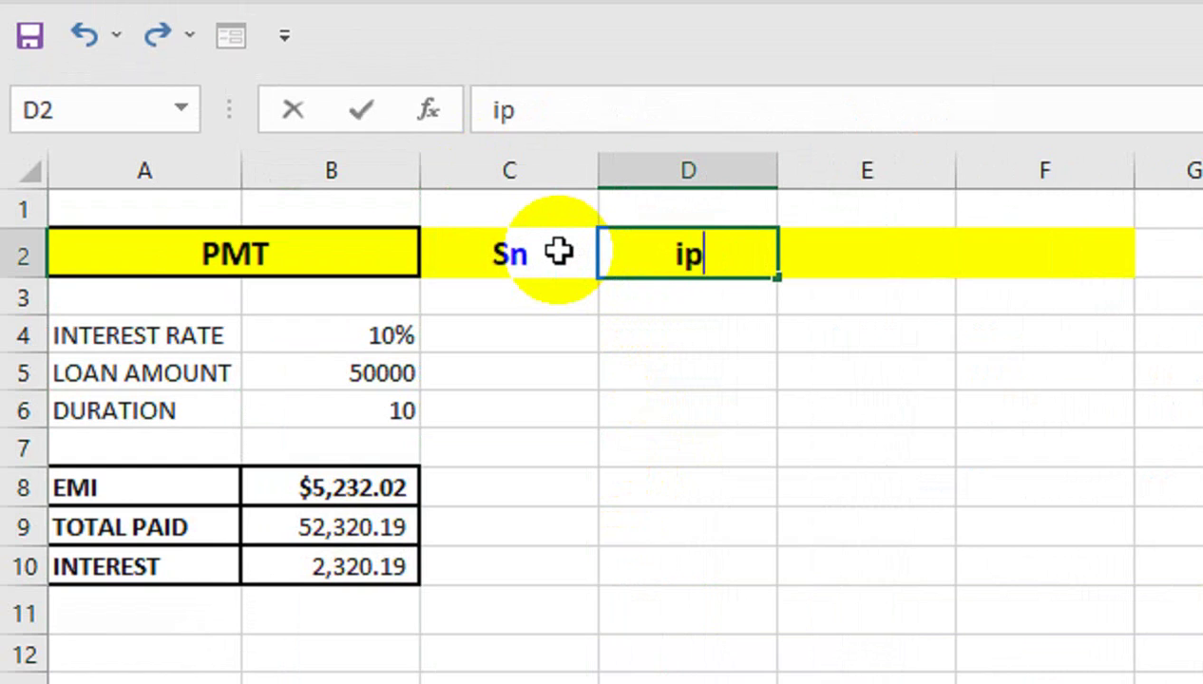
{"action": "type", "text": "m"}
{"action": "key", "text": "BackSpace"}
{"action": "key", "text": "BackSpace"}
{"action": "key", "text": "BackSpace"}
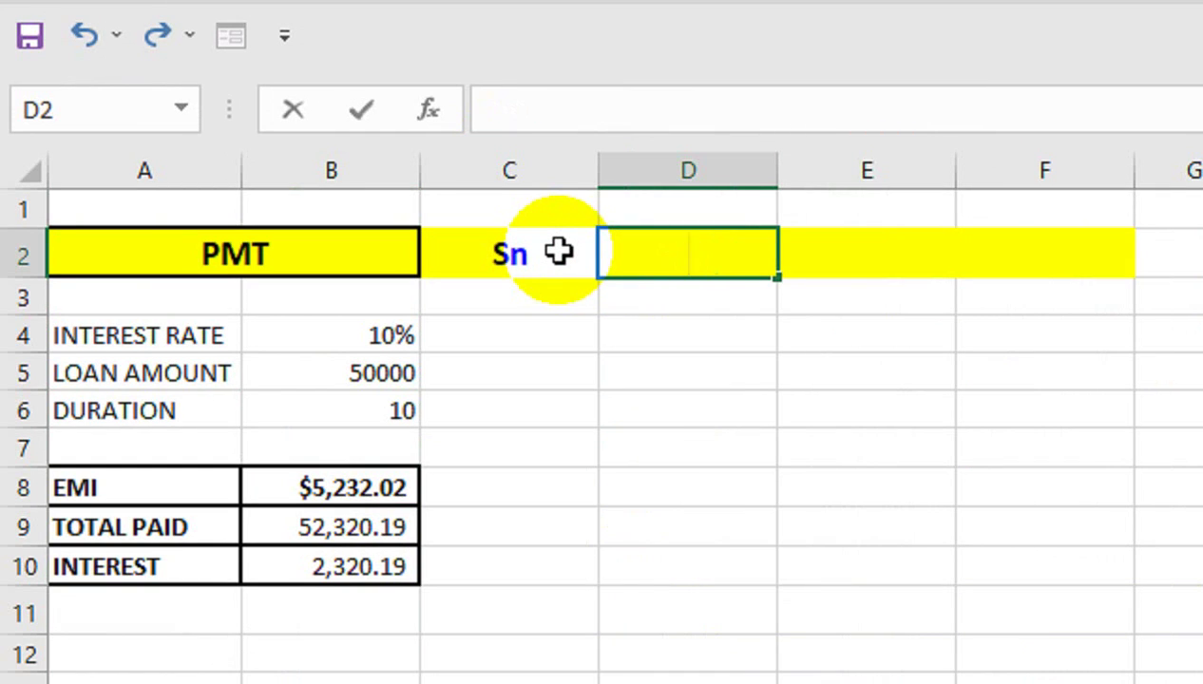
{"action": "type", "text": "IPMT"}
{"action": "key", "text": "Tab"}
{"action": "type", "text": "P"}
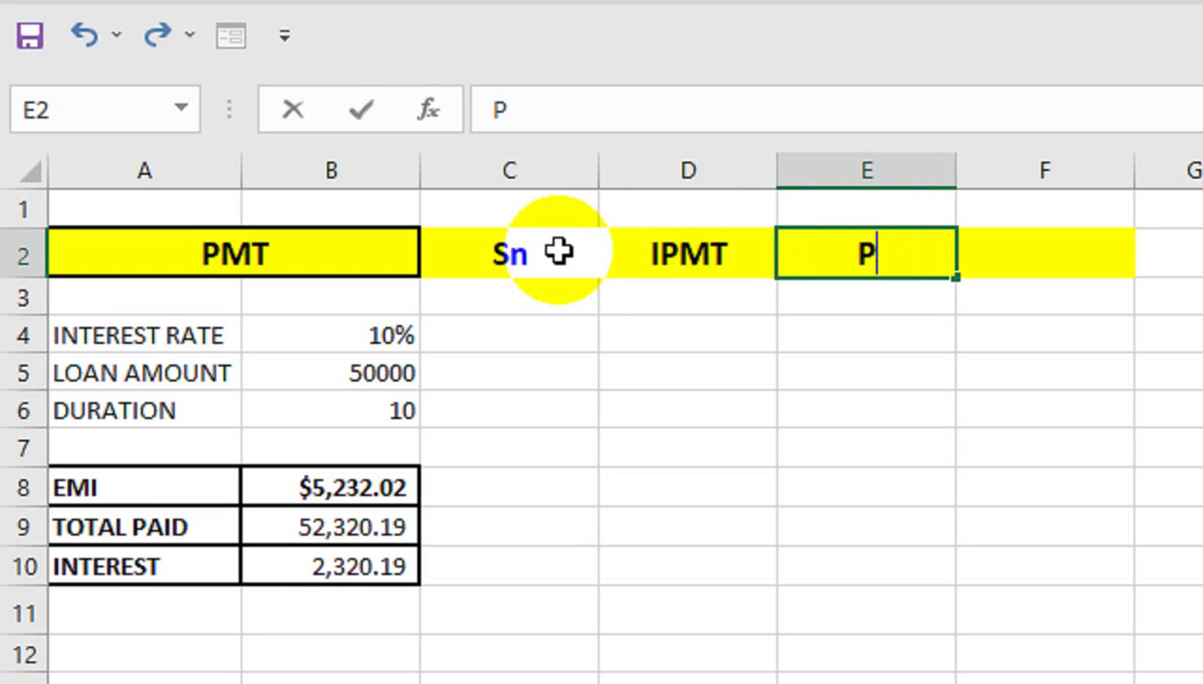
{"action": "type", "text": "MT"}
{"action": "key", "text": "Tab"}
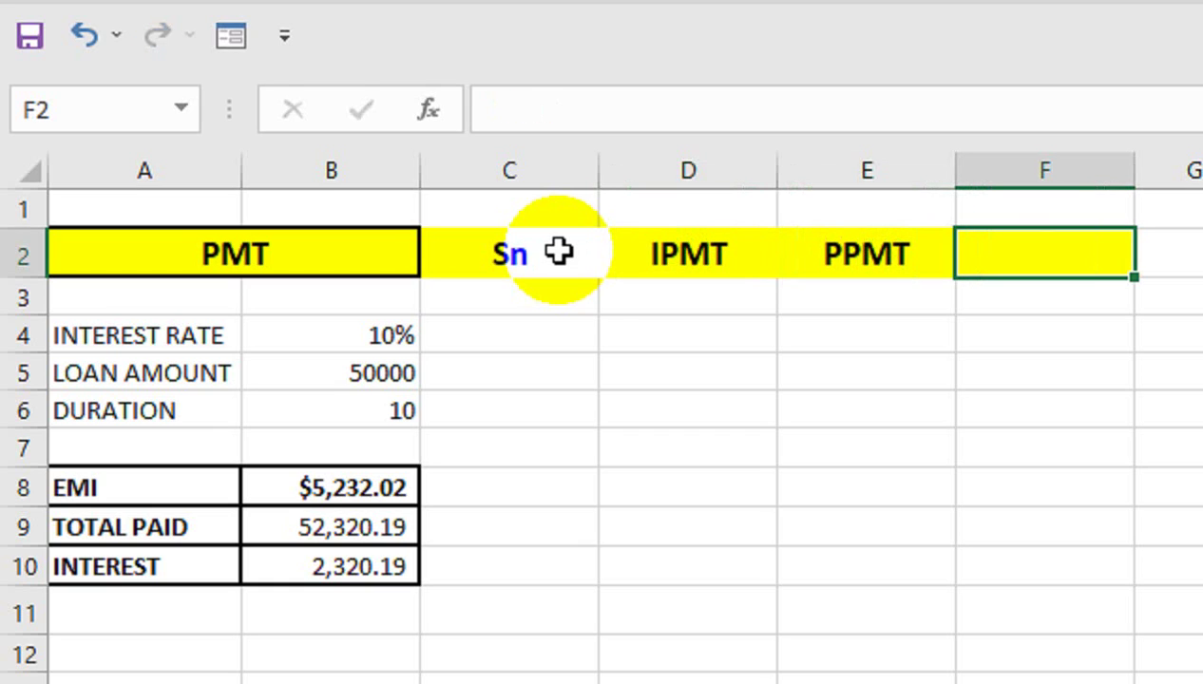
{"action": "type", "text": "TOTAL"}
{"action": "key", "text": "Down"}
Step: Number the Sn column 1 to 10 by entering 1 in C3 and filling down
{"action": "key", "text": "Left"}
{"action": "key", "text": "Left"}
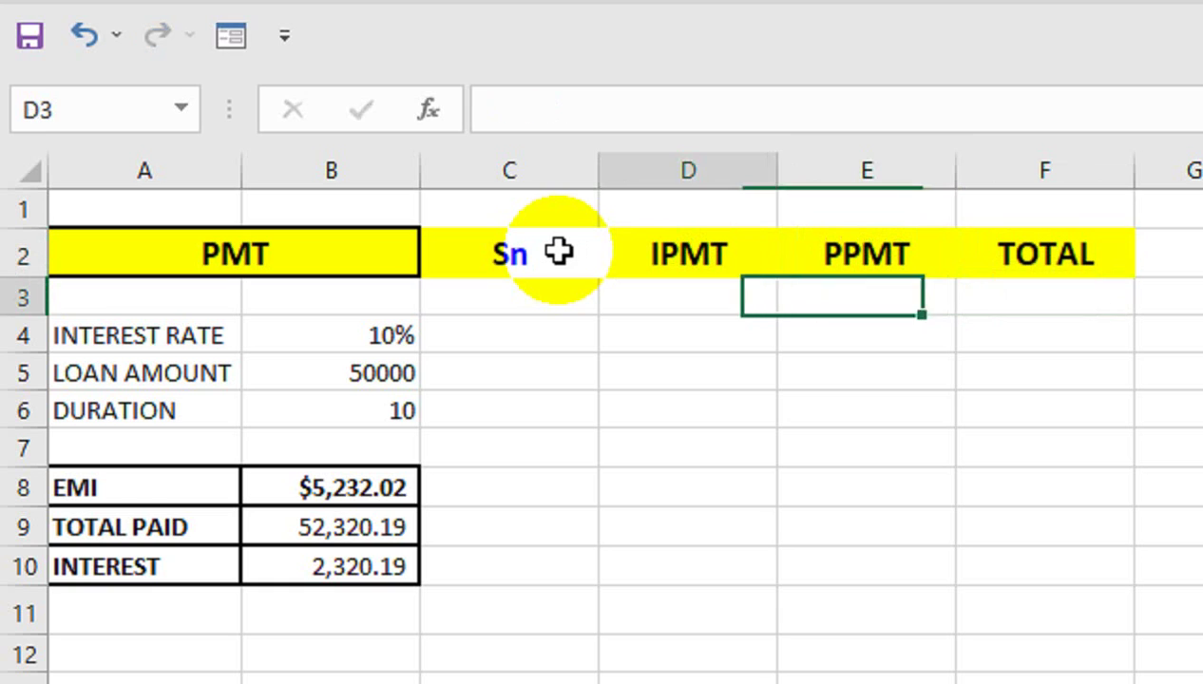
{"action": "key", "text": "Left"}
{"action": "key", "text": "Return"}
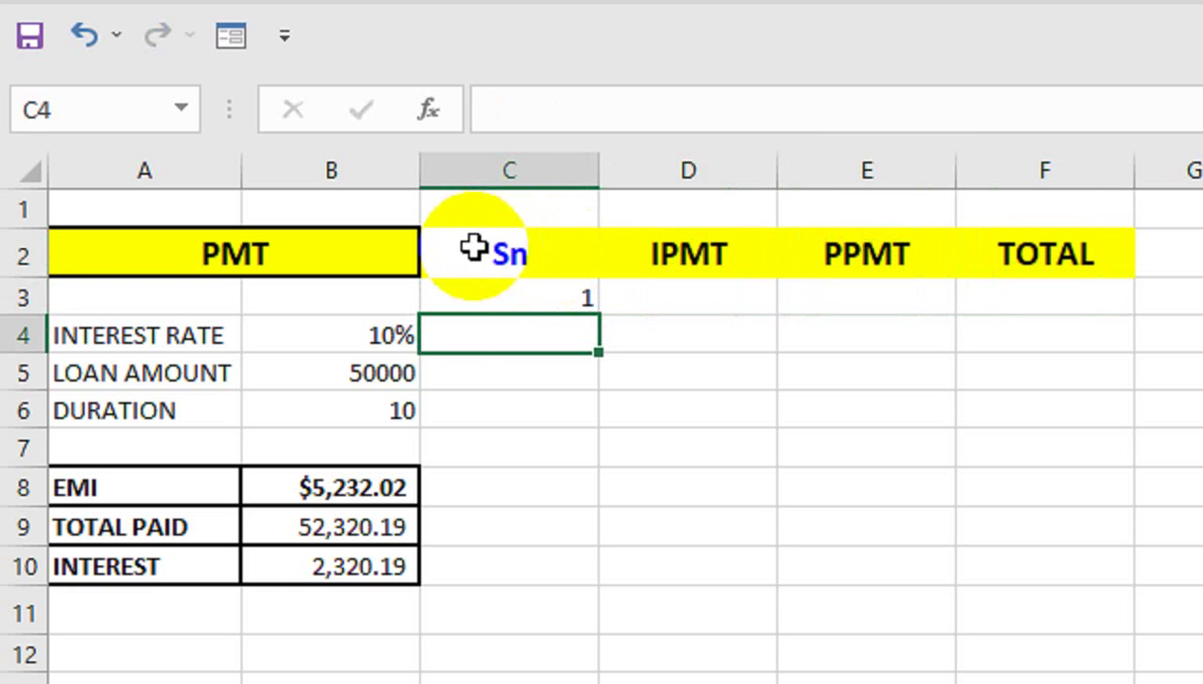
{"action": "left_click", "coordinate": [570, 283]}
{"action": "left_click_drag", "start_coordinate": [596, 317], "coordinate": [591, 469]}
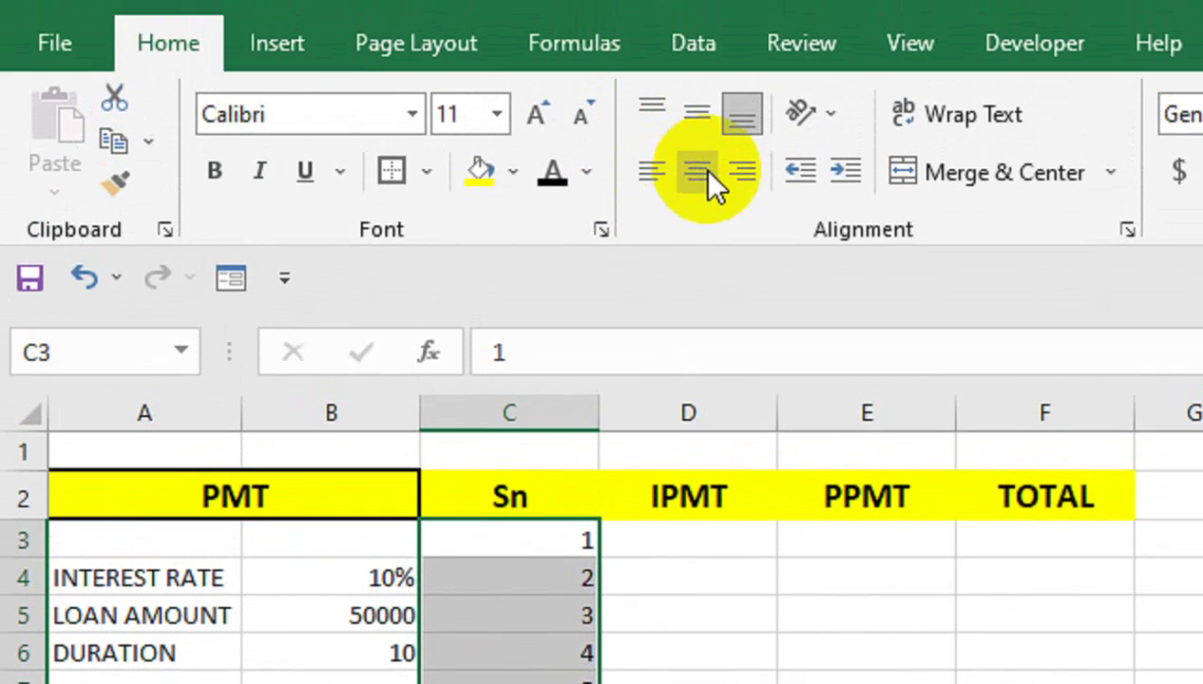
Step: Center the Sn serial numbers and start D3's IPMT formula with the monthly rate $B$4/12
{"action": "left_click", "coordinate": [698, 179]}
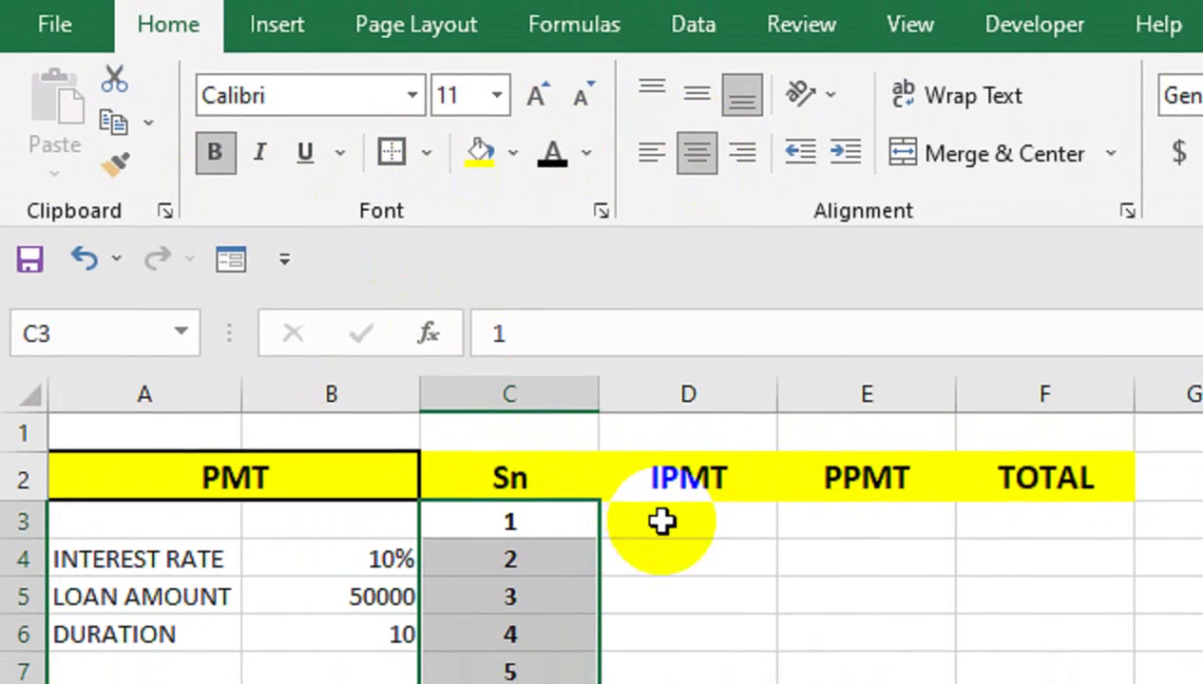
{"action": "left_click", "coordinate": [660, 551]}
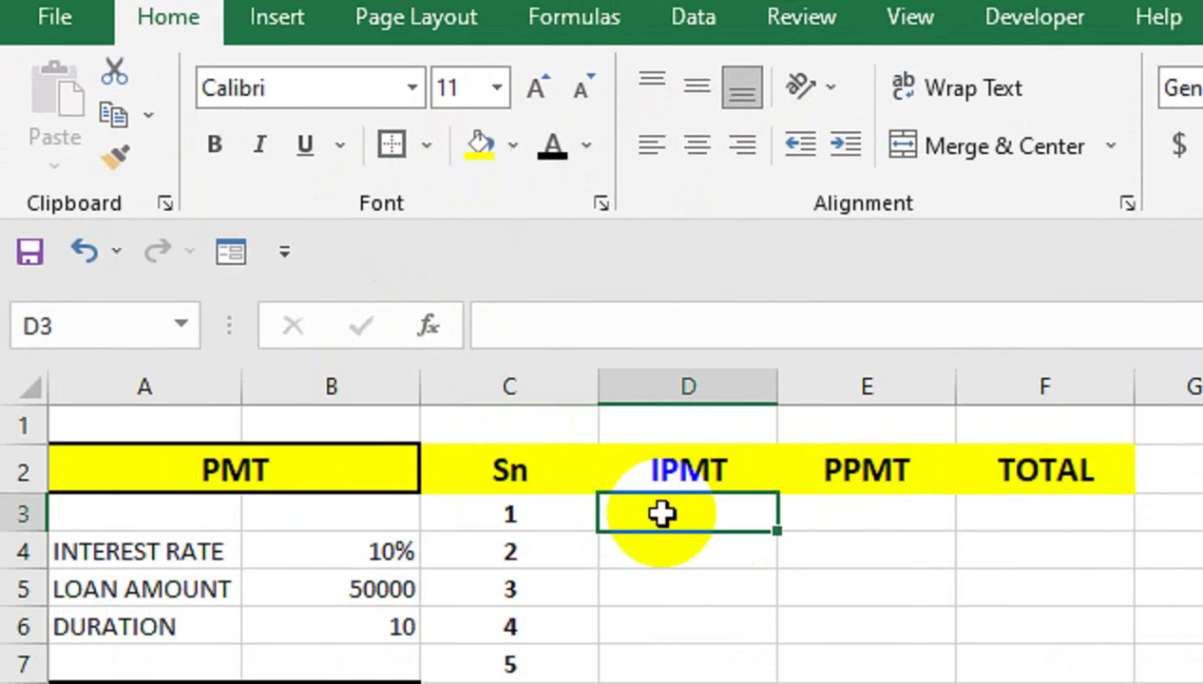
{"action": "type", "text": "=IP"}
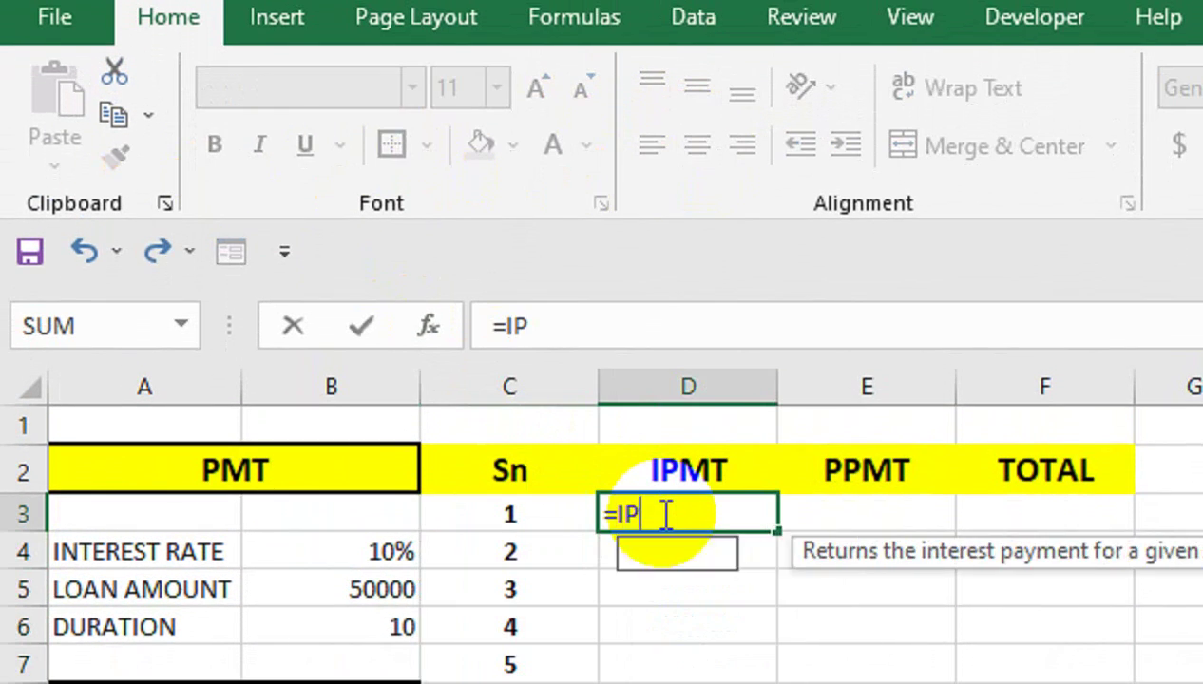
{"action": "type", "text": "MT"}
{"action": "double_click", "coordinate": [677, 555]}
{"action": "left_click", "coordinate": [357, 503]}
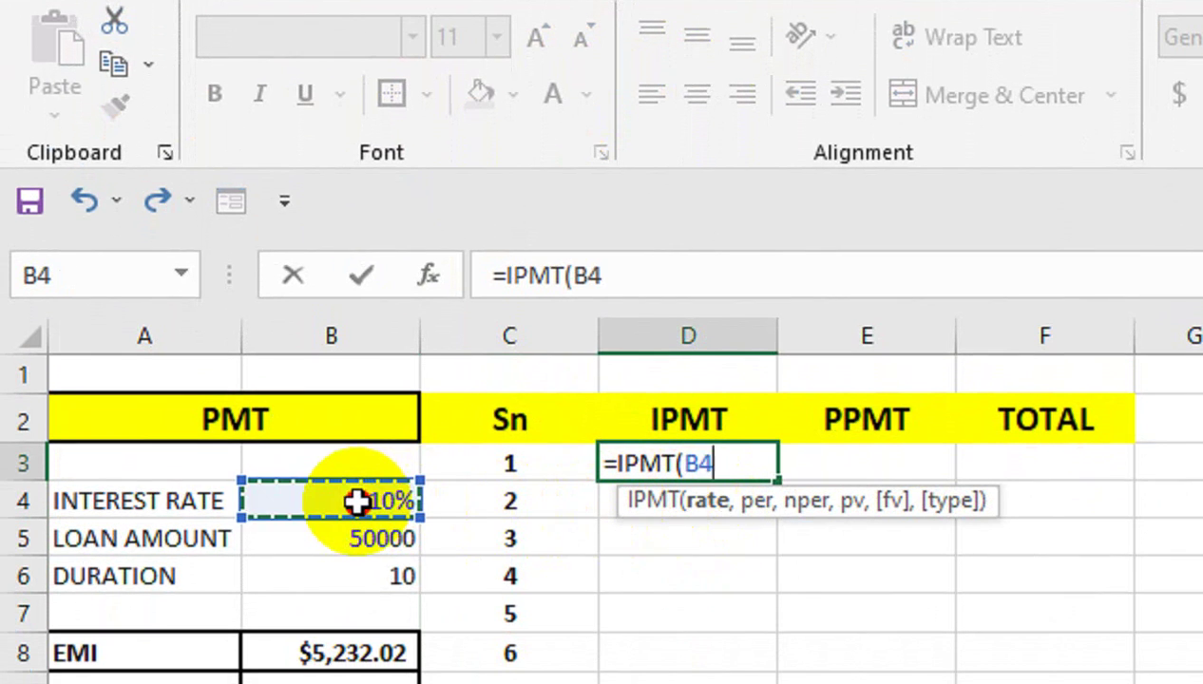
{"action": "type", "text": "$B$412"}
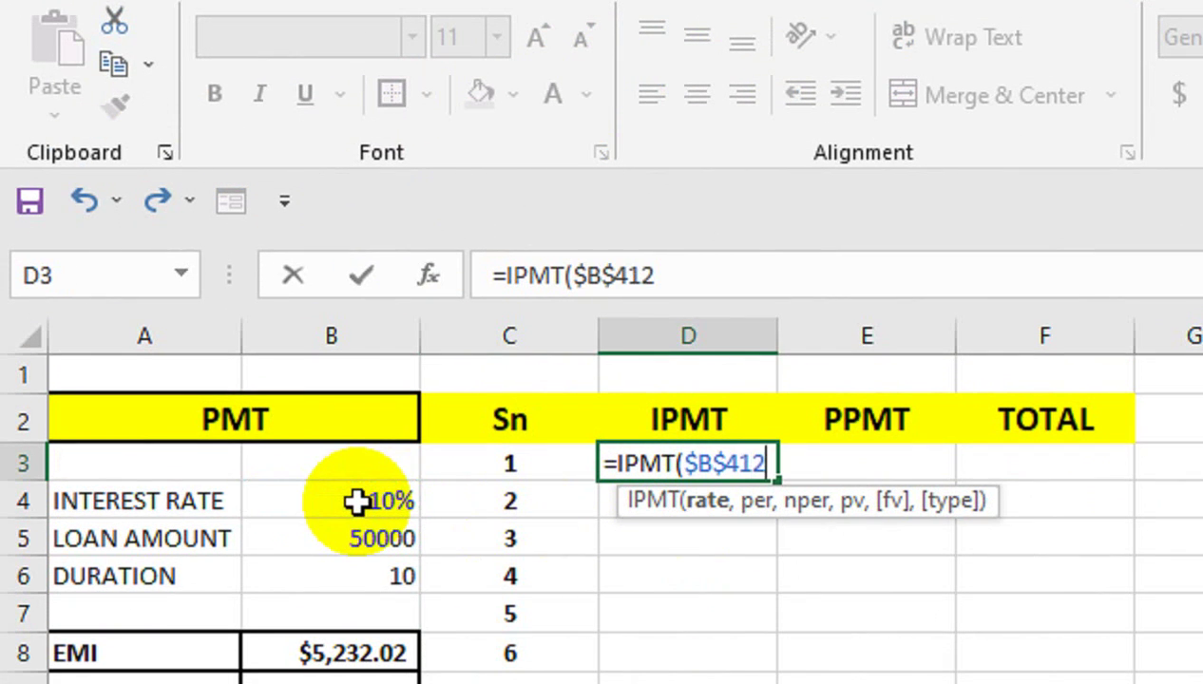
{"action": "key", "text": "BackSpace"}
{"action": "key", "text": "BackSpace"}
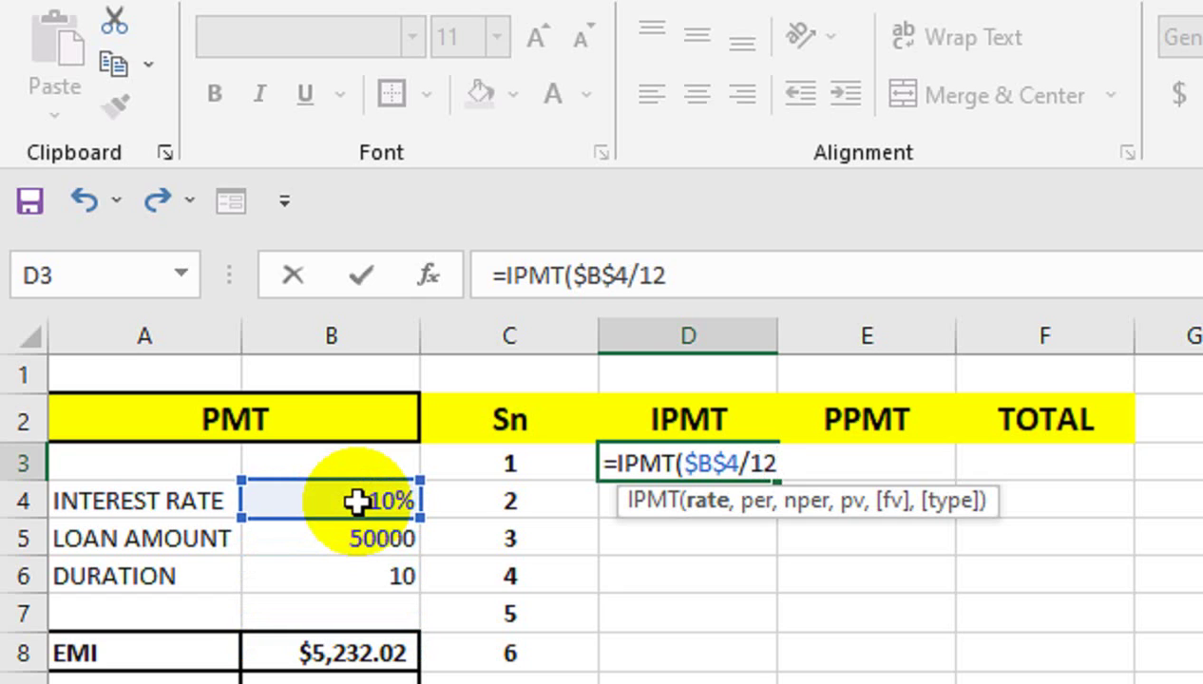
{"action": "type", "text": ","}
Step: Complete =IPMT($B$4/12,C3,$B$6,$B$5) and fill it down to D12, from ($416.67) to ($43.24)
{"action": "left_click", "coordinate": [564, 468]}
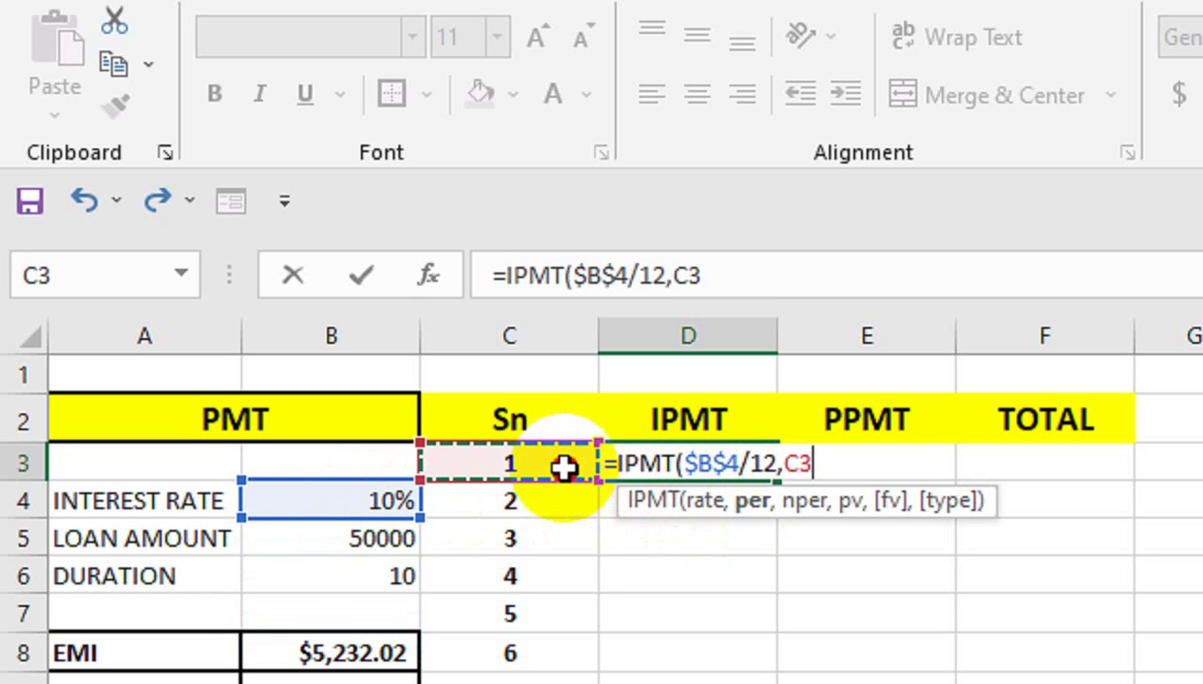
{"action": "type", "text": ","}
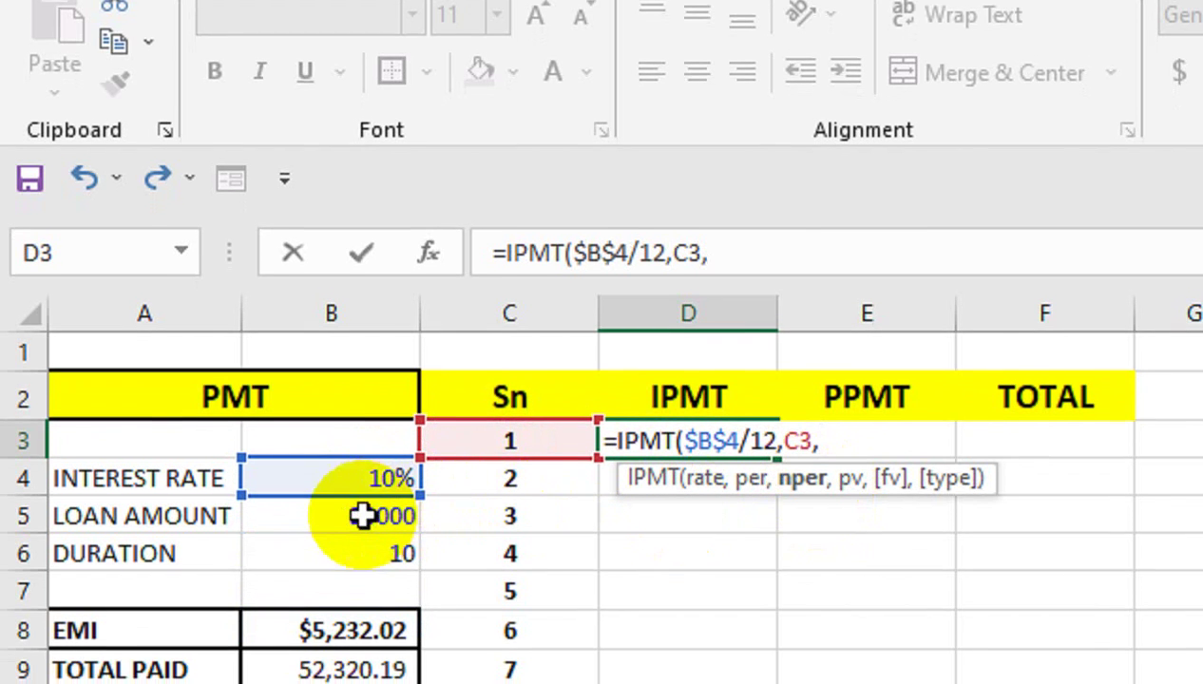
{"action": "left_click", "coordinate": [347, 570]}
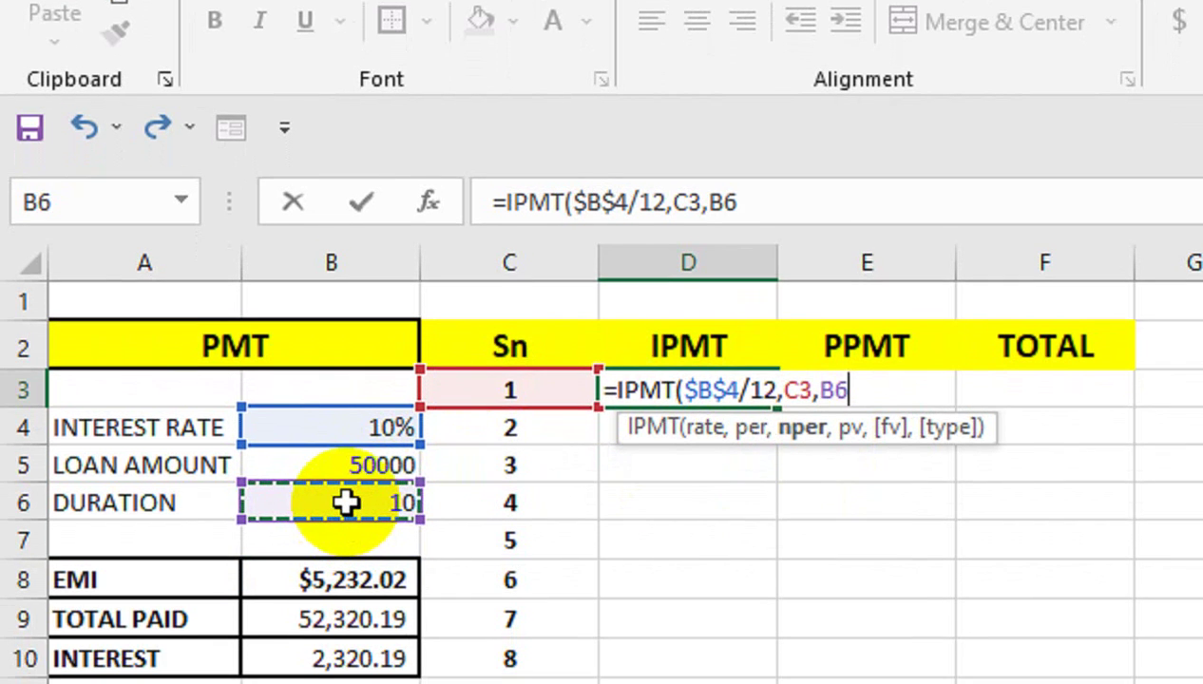
{"action": "type", "text": "$B$6,"}
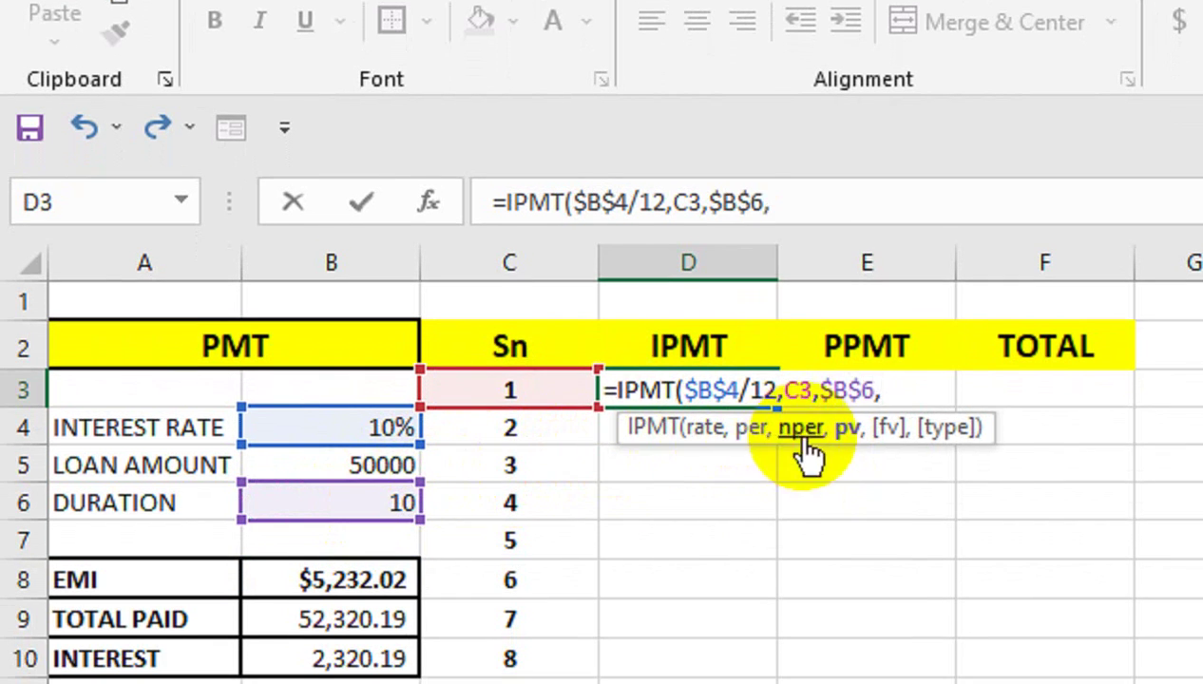
{"action": "left_click", "coordinate": [375, 462]}
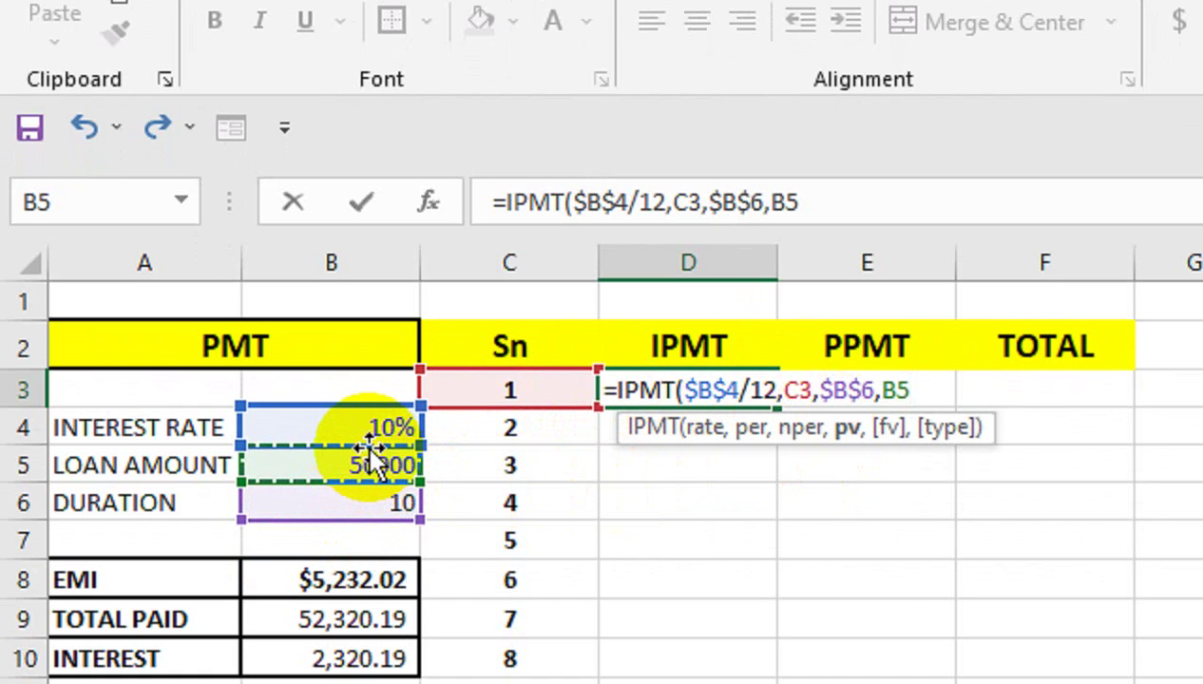
{"action": "key", "text": "F4"}
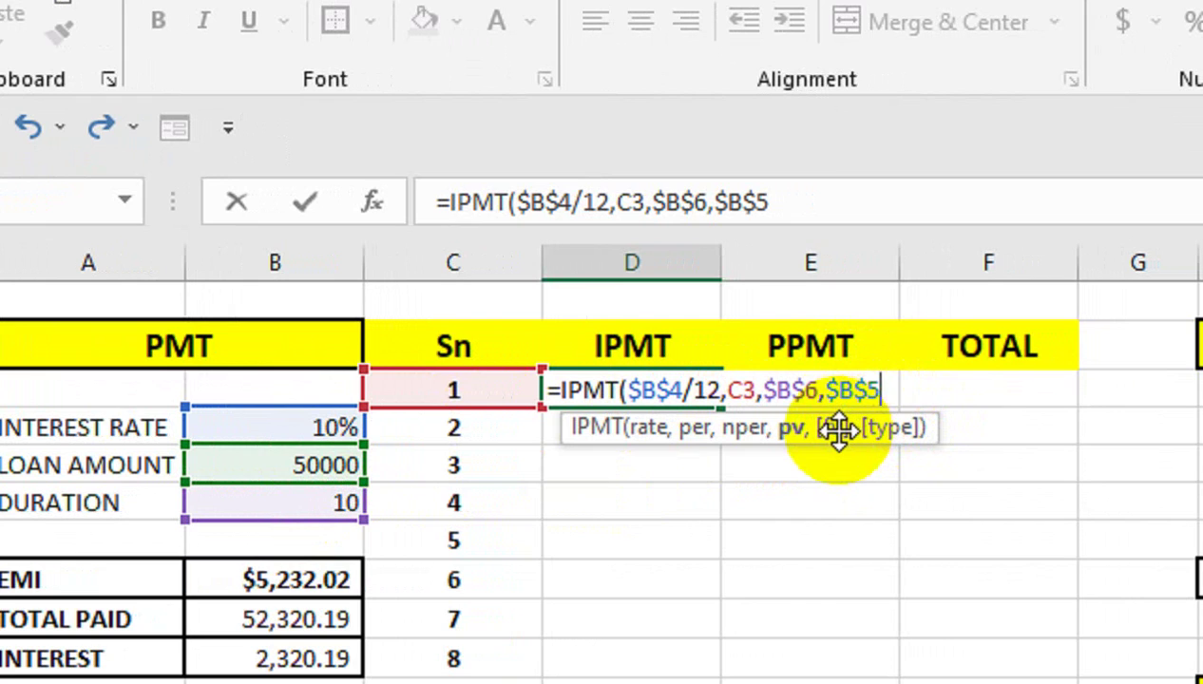
{"action": "type", "text": ")"}
{"action": "key", "text": "Return"}
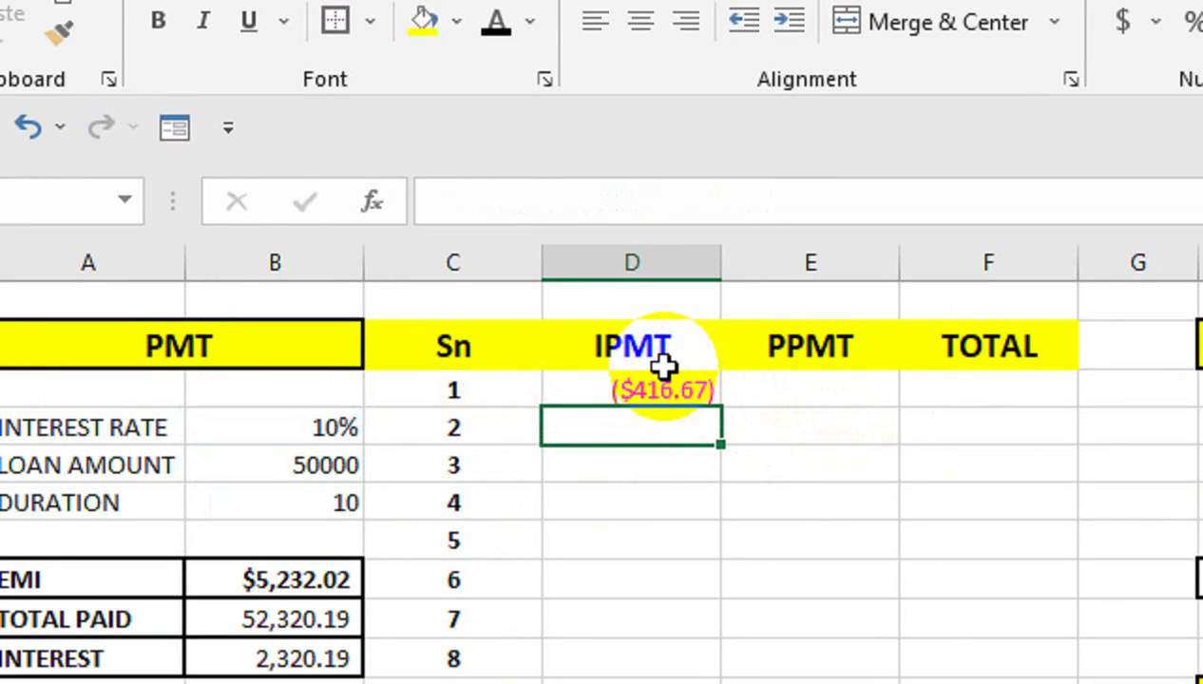
{"action": "mouse_move", "coordinate": [663, 359]}
{"action": "left_mouse_down"}
{"action": "mouse_move", "coordinate": [695, 400]}
{"action": "mouse_move", "coordinate": [722, 505]}
{"action": "left_mouse_up"}
{"action": "left_click", "coordinate": [705, 395]}
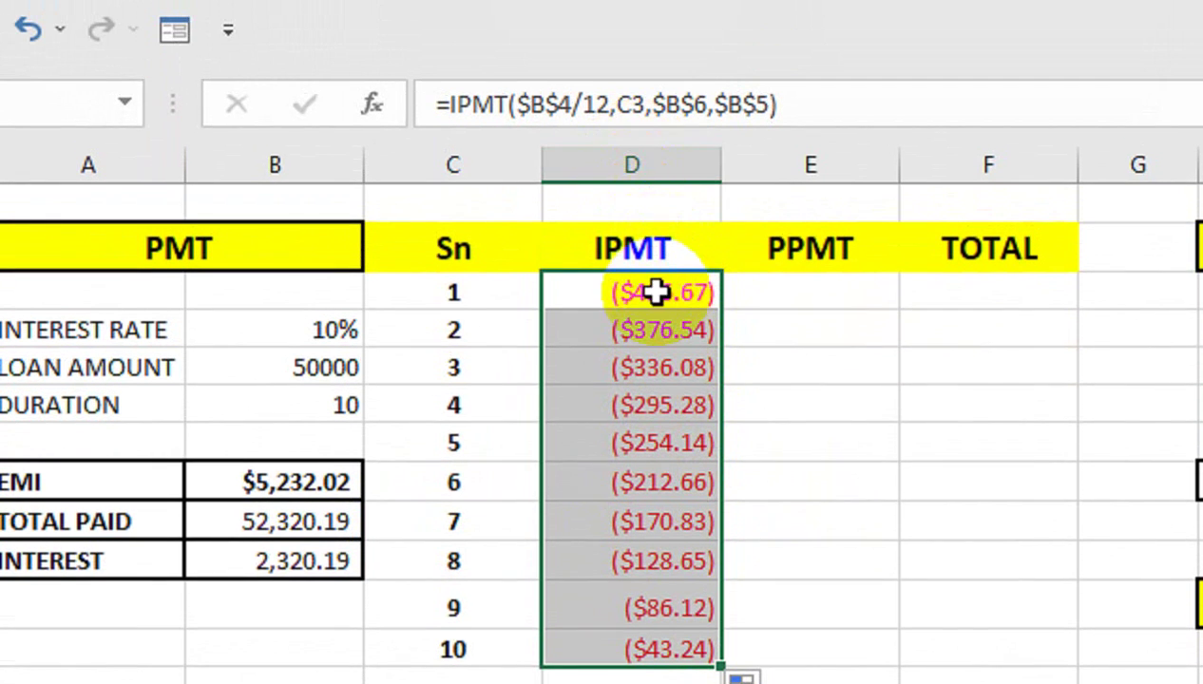
Step: Copy the IPMT formula into E3 as PPMT and fill it down, from ($4,815.35) to ($5,188.78)
{"action": "left_click", "coordinate": [656, 181]}
{"action": "left_click", "coordinate": [652, 174]}
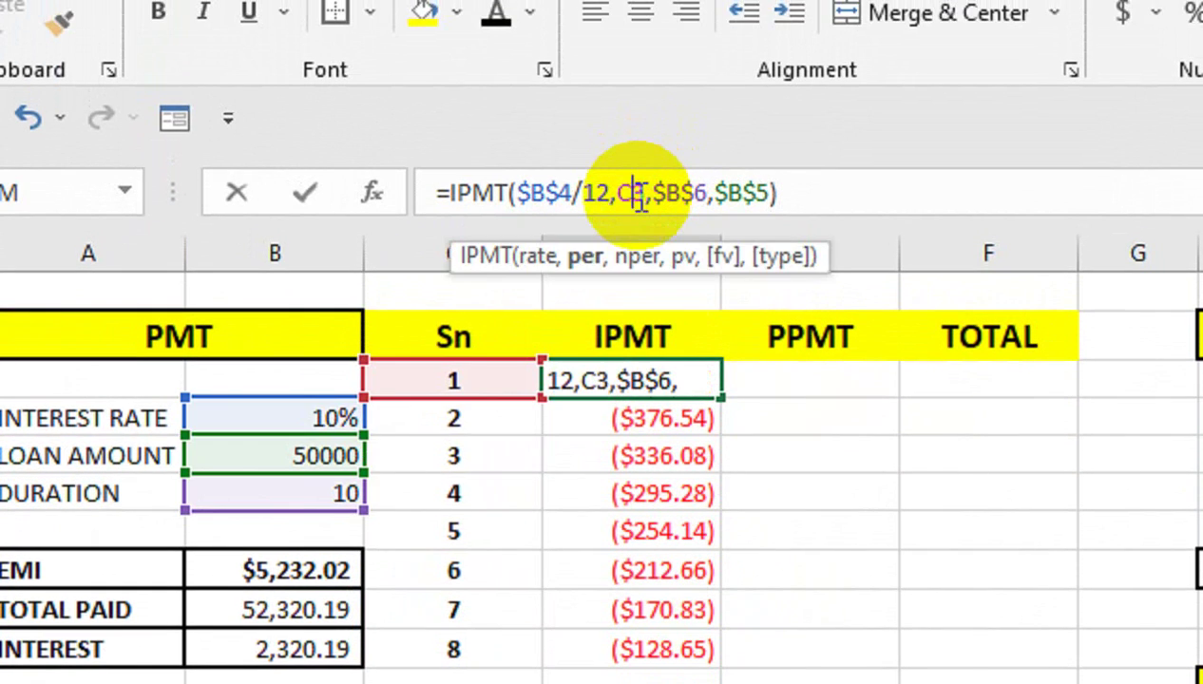
{"action": "triple_click", "coordinate": [651, 174]}
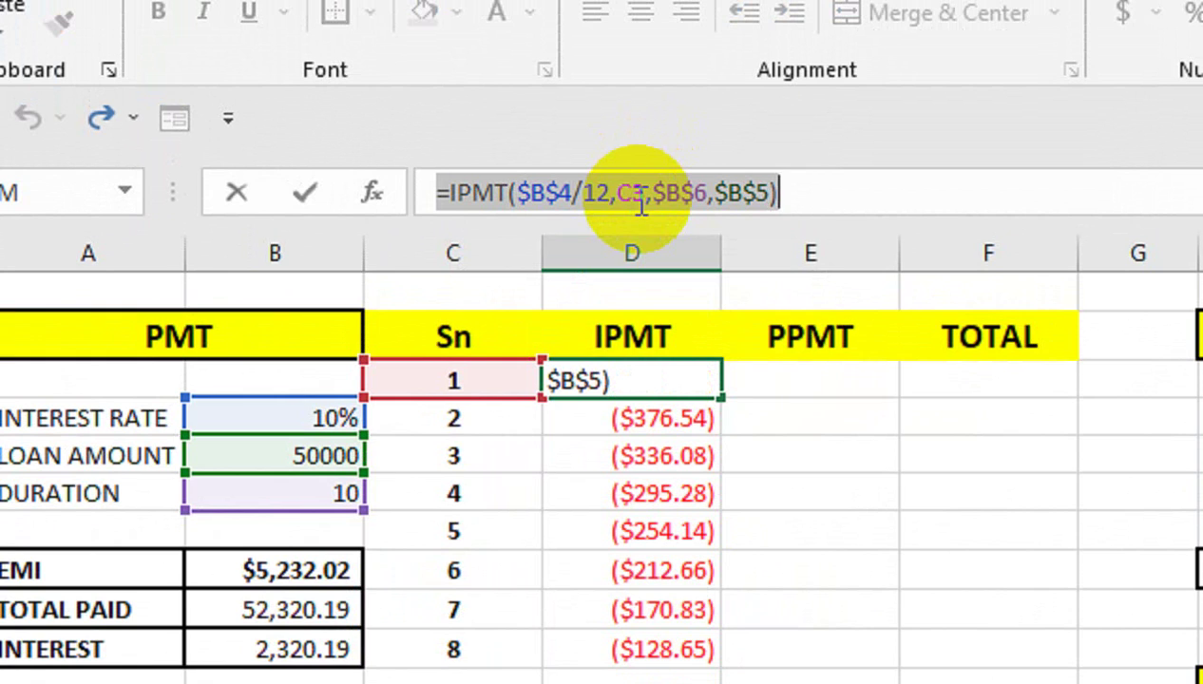
{"action": "key", "text": "Escape"}
{"action": "key", "text": "Right"}
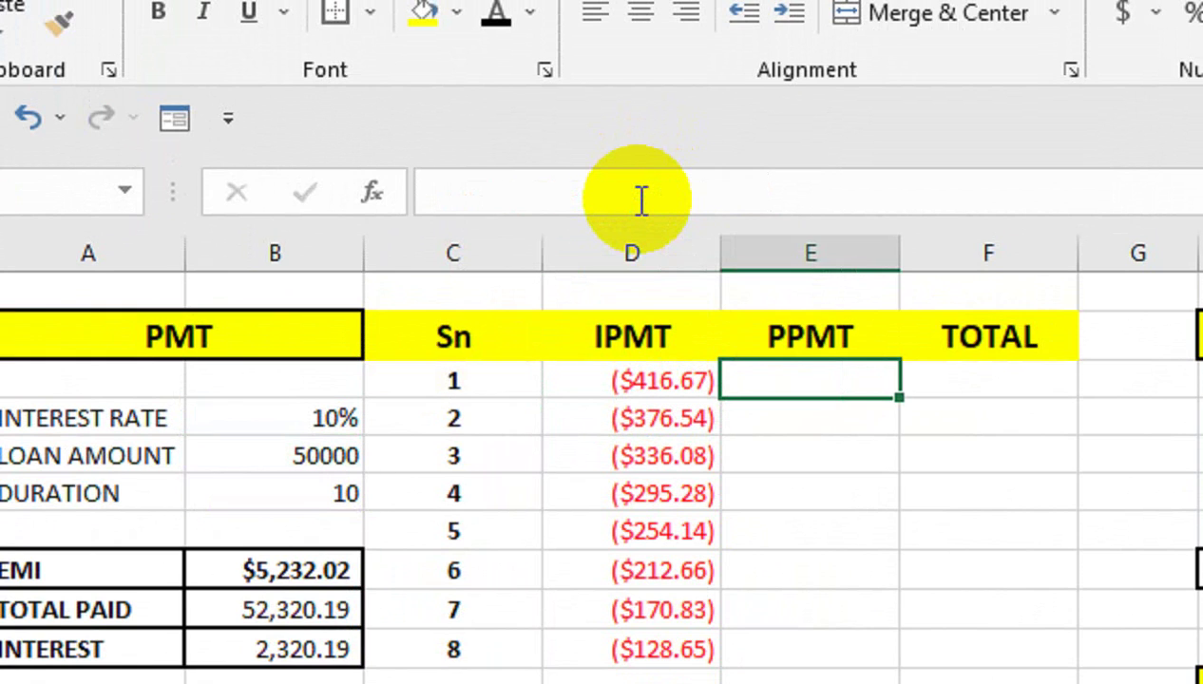
{"action": "key", "text": "ctrl+v"}
{"action": "key", "text": "F2"}
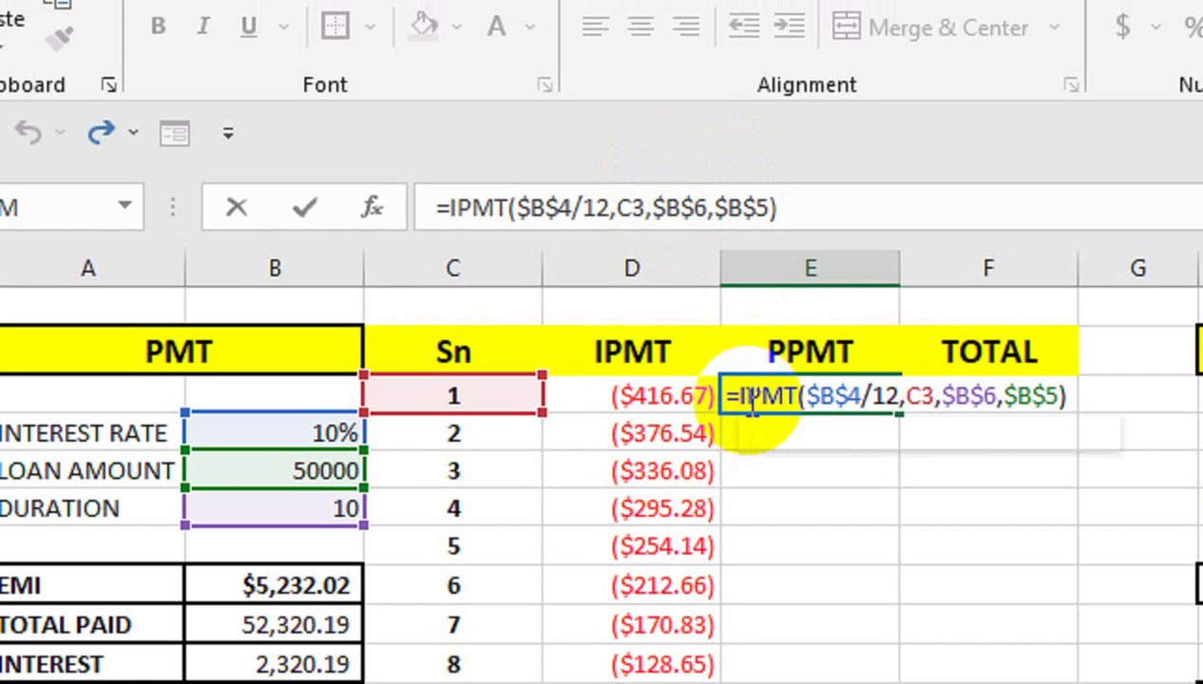
{"action": "left_click", "coordinate": [750, 398]}
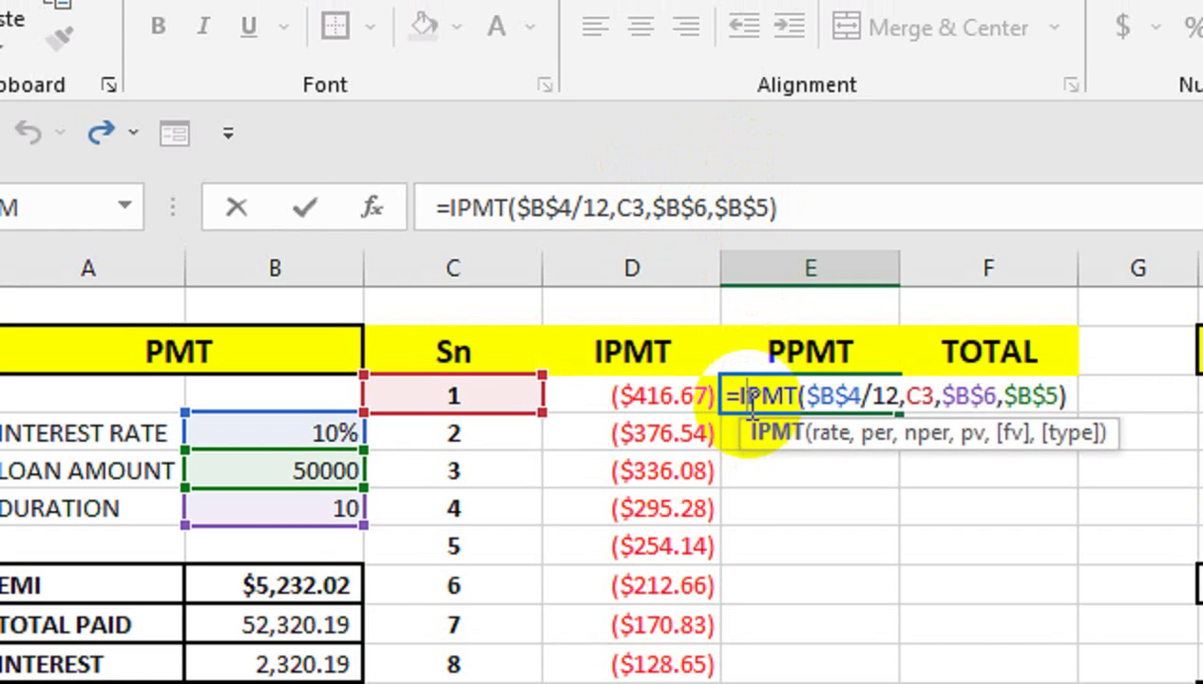
{"action": "key", "text": "BackSpace"}
{"action": "type", "text": "P"}
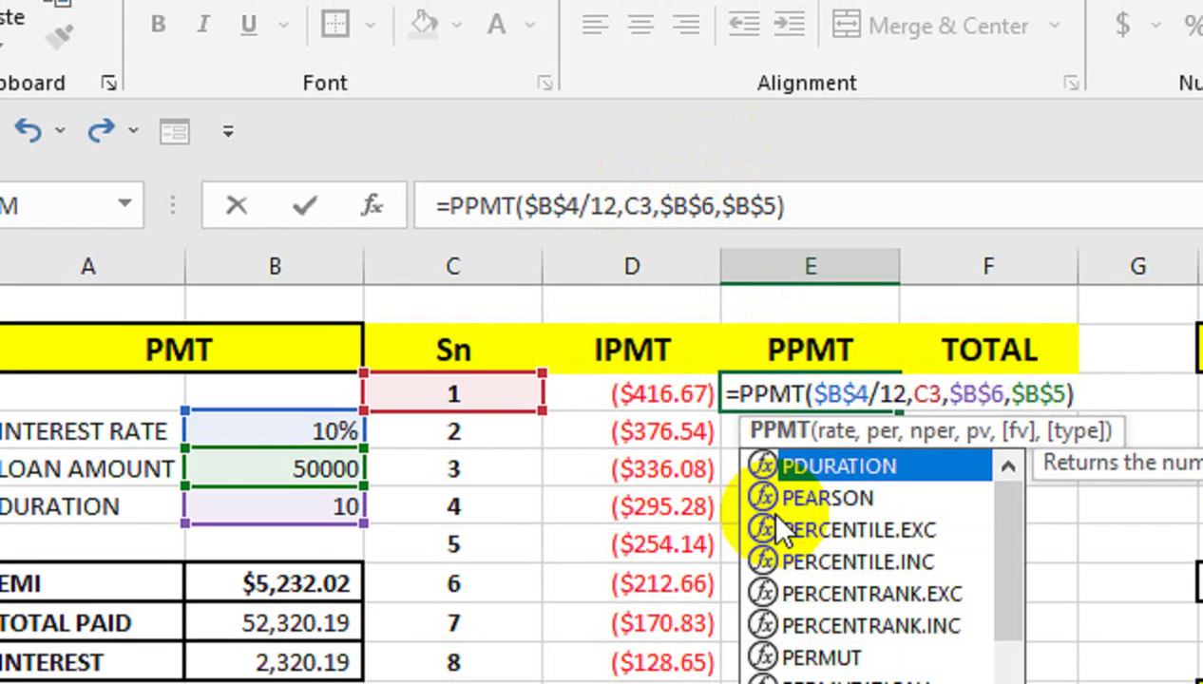
{"action": "key", "text": "Return"}
{"action": "left_click", "coordinate": [848, 393]}
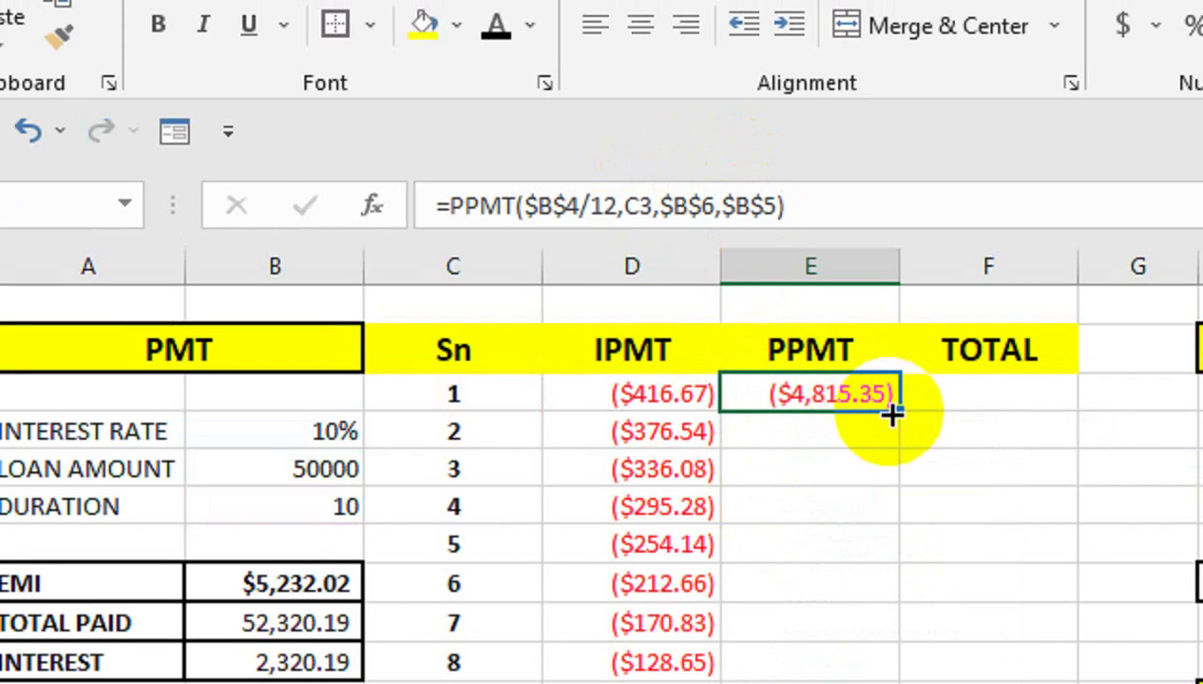
{"action": "double_click", "coordinate": [897, 412]}
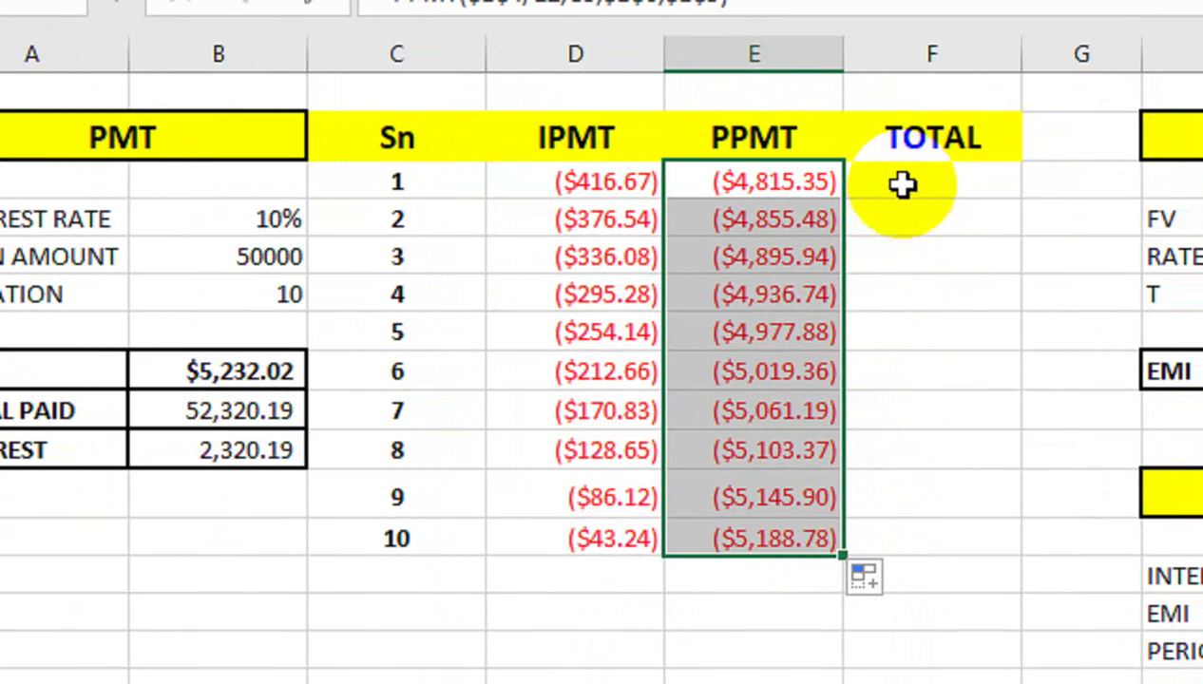
Step: Enter =D3+E3 in F3 and fill it down to F12, giving ($5,232.02) per period
{"action": "left_click", "coordinate": [902, 185]}
{"action": "type", "text": "="}
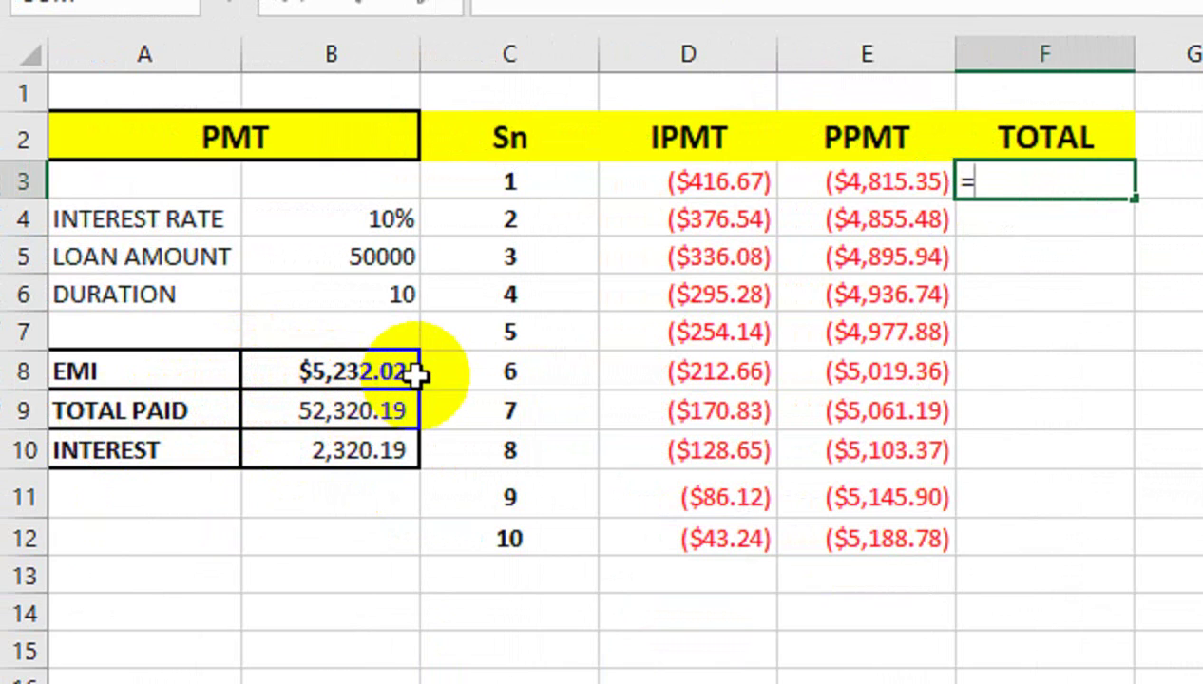
{"action": "left_click", "coordinate": [862, 194]}
{"action": "key", "text": "Left"}
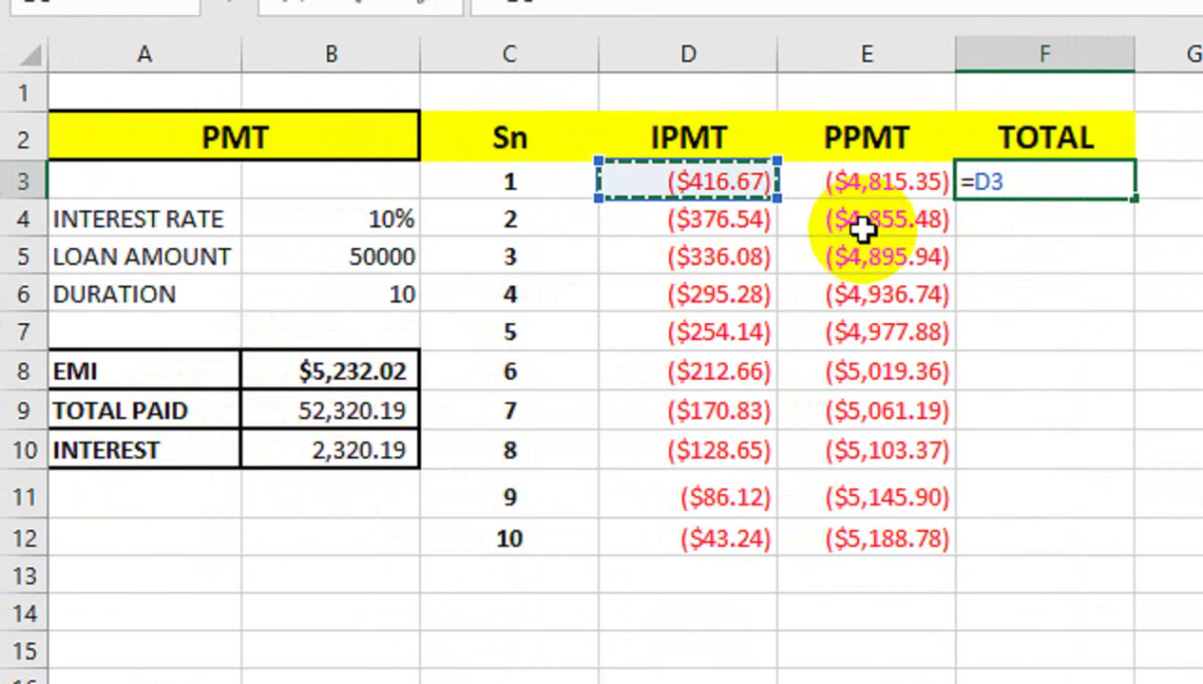
{"action": "key", "text": "Left"}
{"action": "key", "text": "Return"}
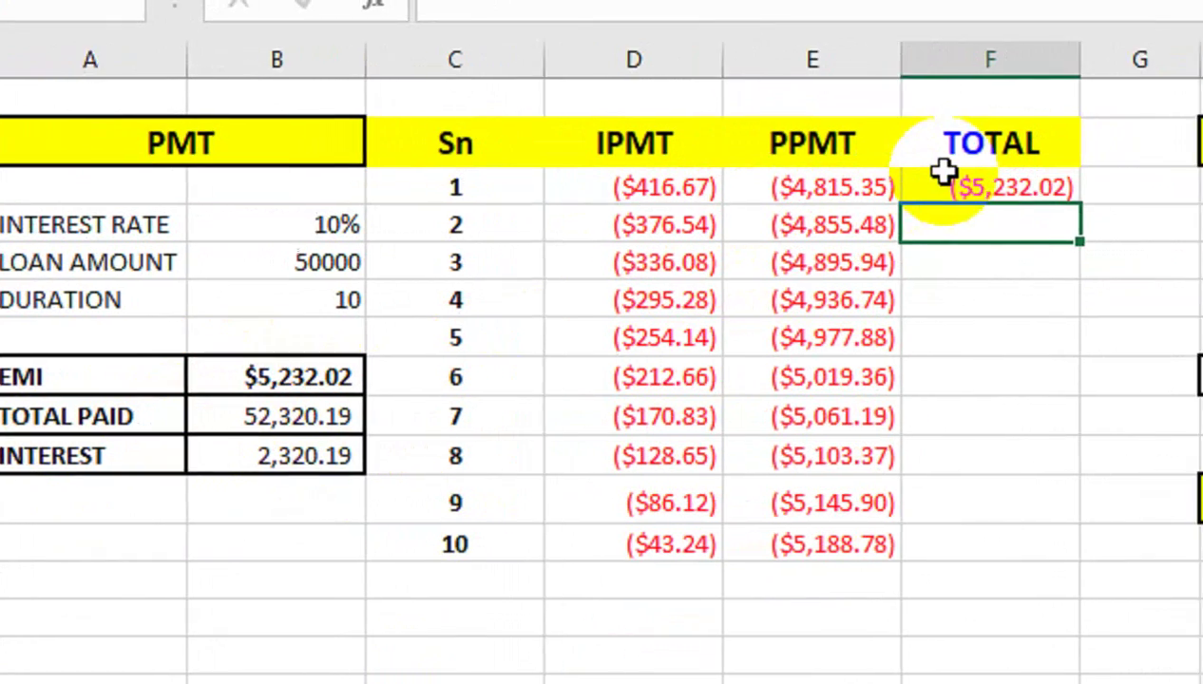
{"action": "left_click", "coordinate": [936, 205]}
{"action": "left_click_drag", "start_coordinate": [997, 203], "coordinate": [993, 561]}
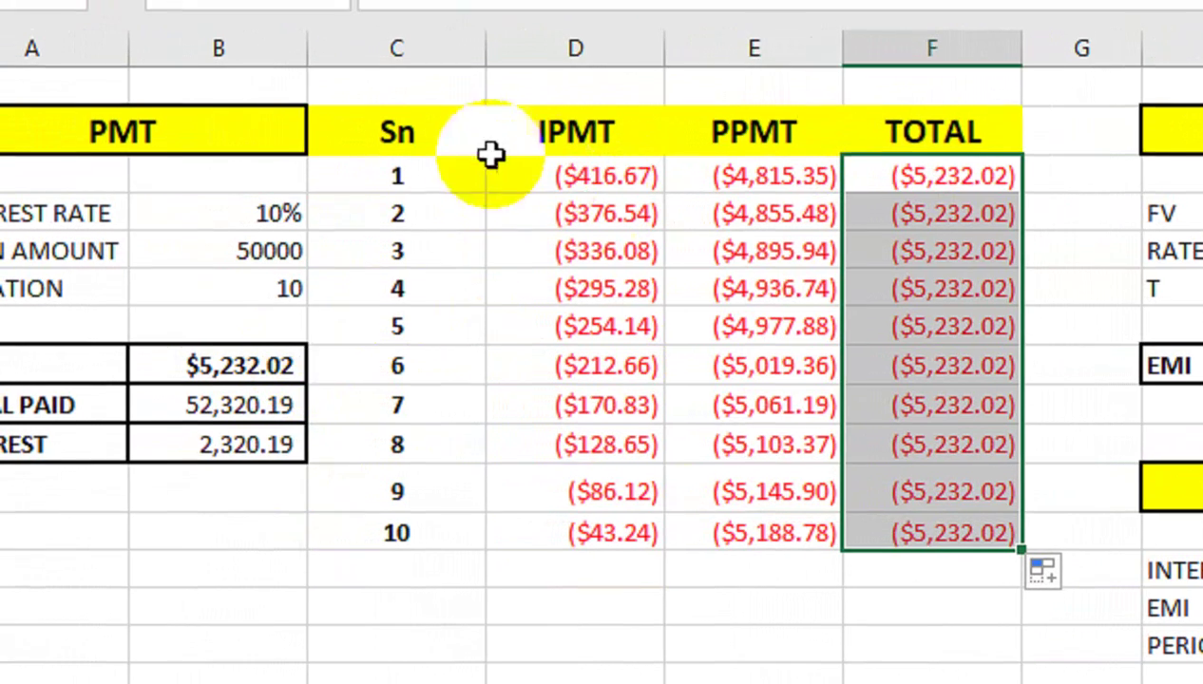
Step: Apply All Borders to the whole amortization table
{"action": "left_click_drag", "start_coordinate": [409, 164], "coordinate": [941, 520]}
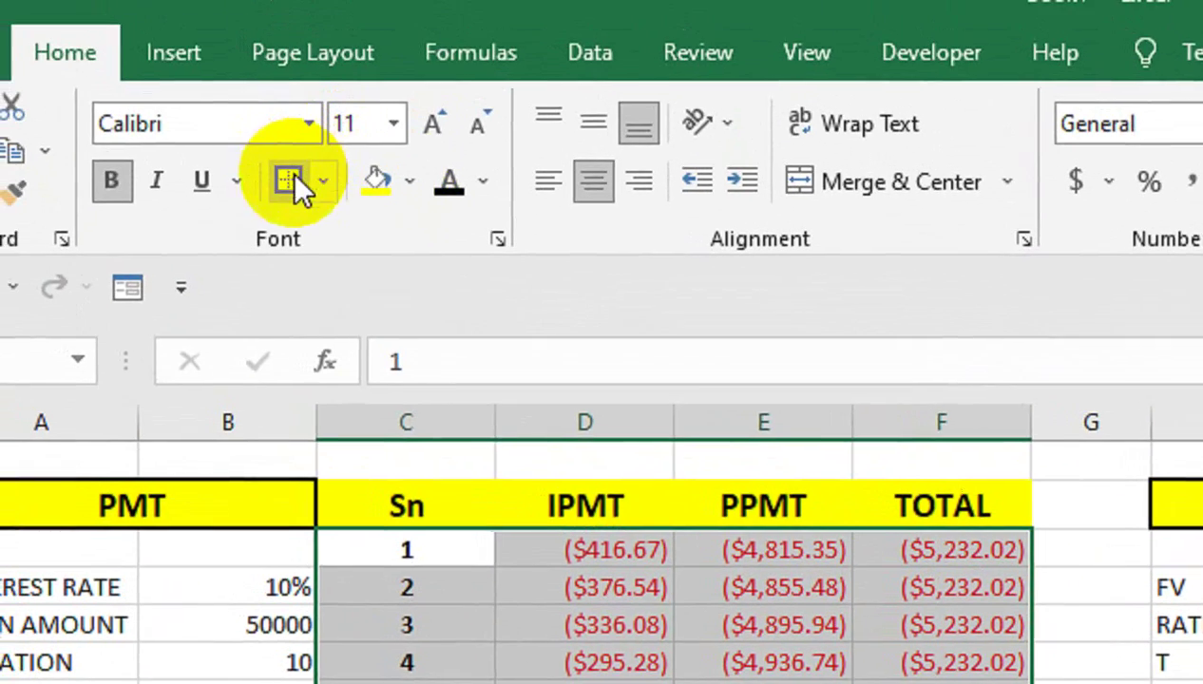
{"action": "left_click", "coordinate": [335, 180]}
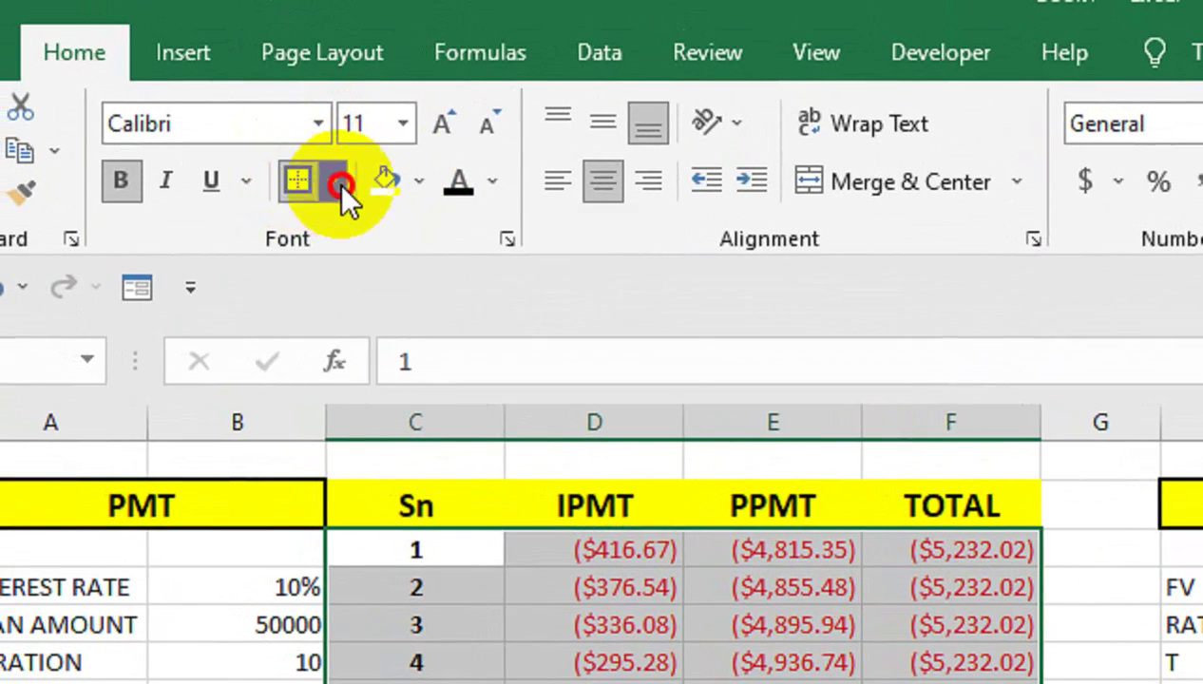
{"action": "left_click", "coordinate": [394, 418]}
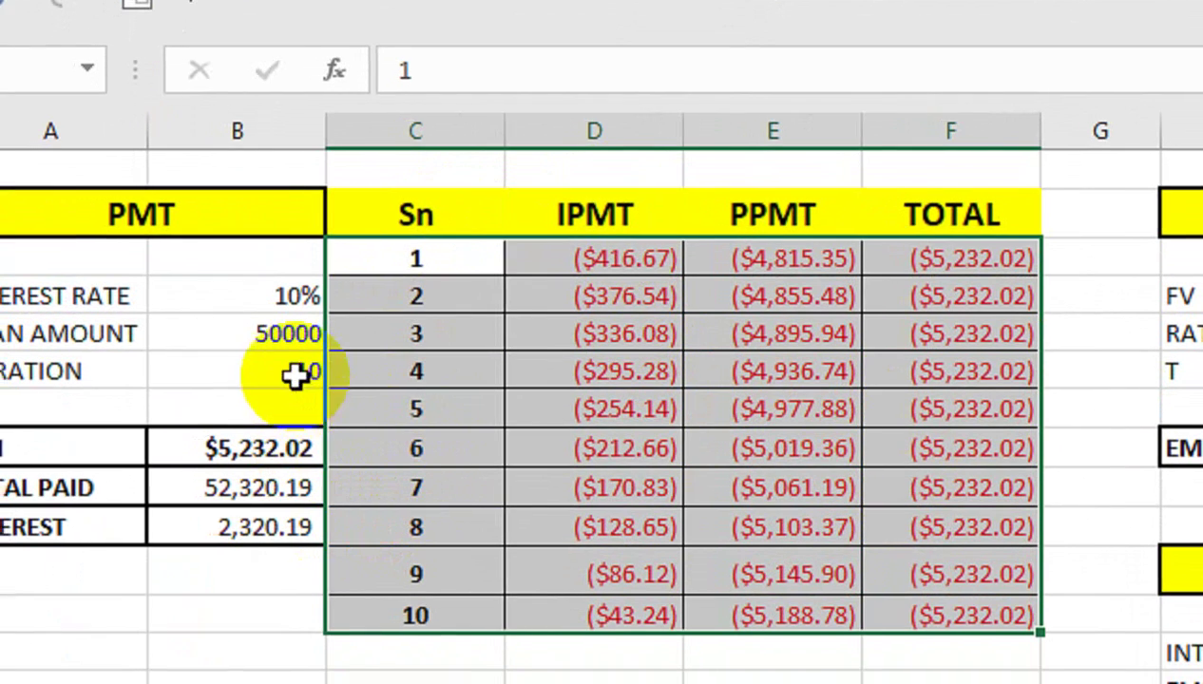
{"action": "left_click", "coordinate": [295, 424]}
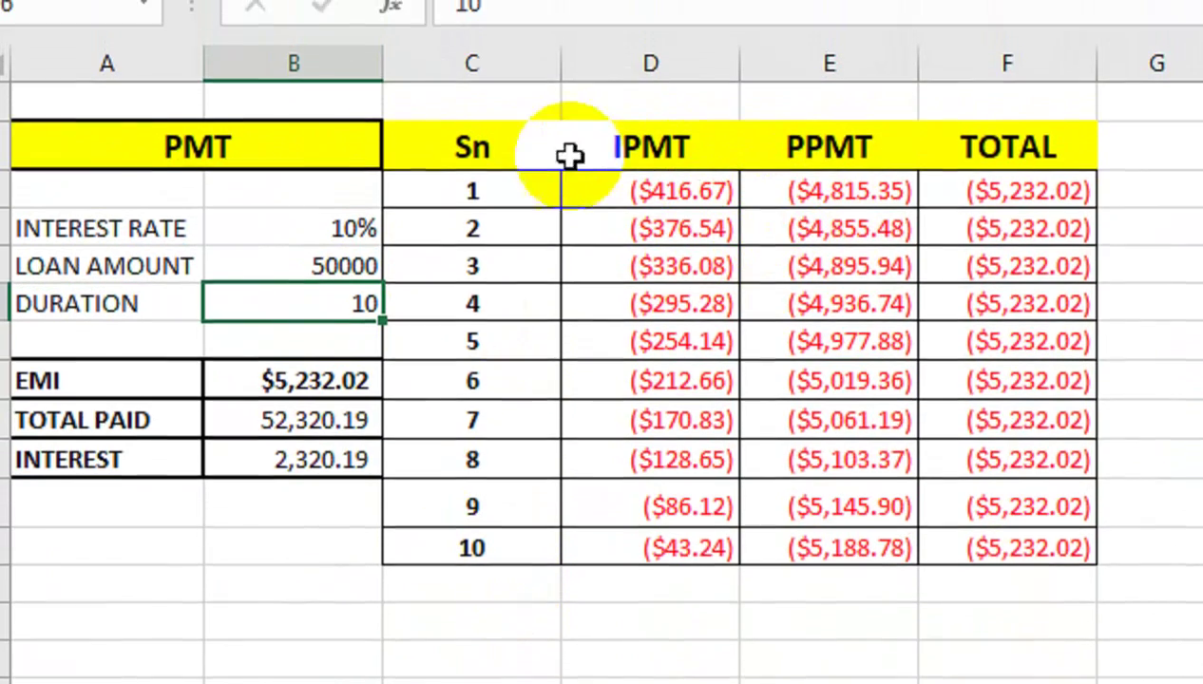
Step: Outline the Sn/IPMT/PPMT/TOTAL header row with Outside Borders, then select the IPMT to TOTAL values
{"action": "left_click_drag", "start_coordinate": [472, 147], "coordinate": [1007, 148]}
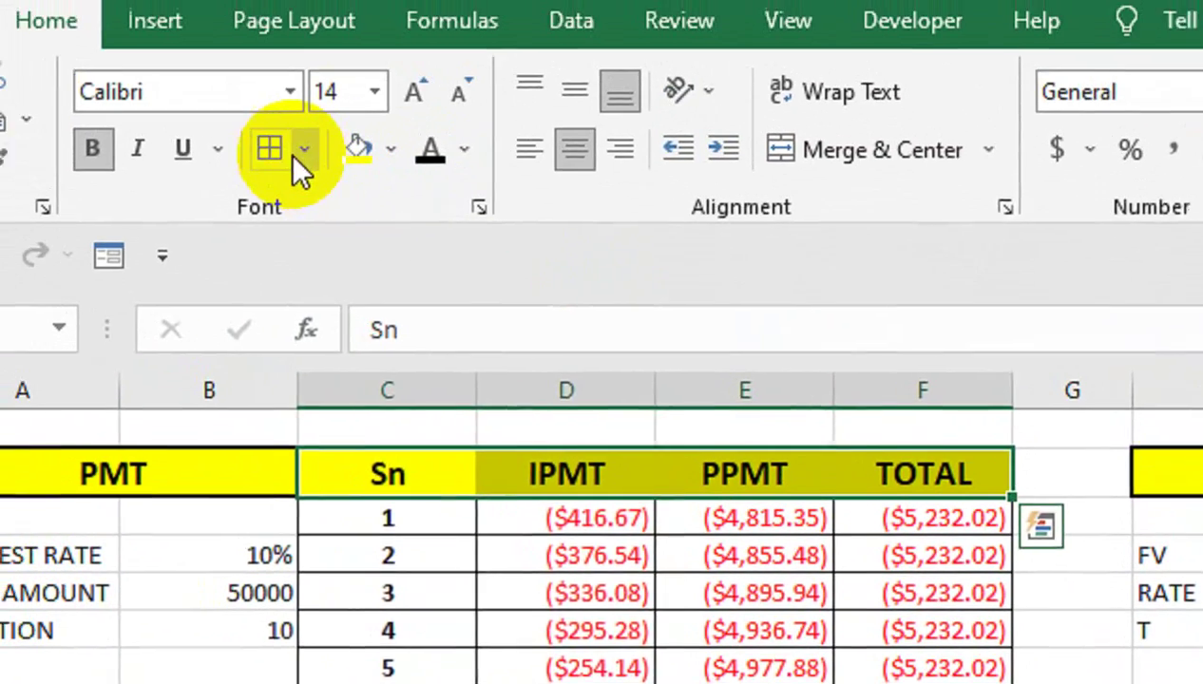
{"action": "left_click", "coordinate": [313, 166]}
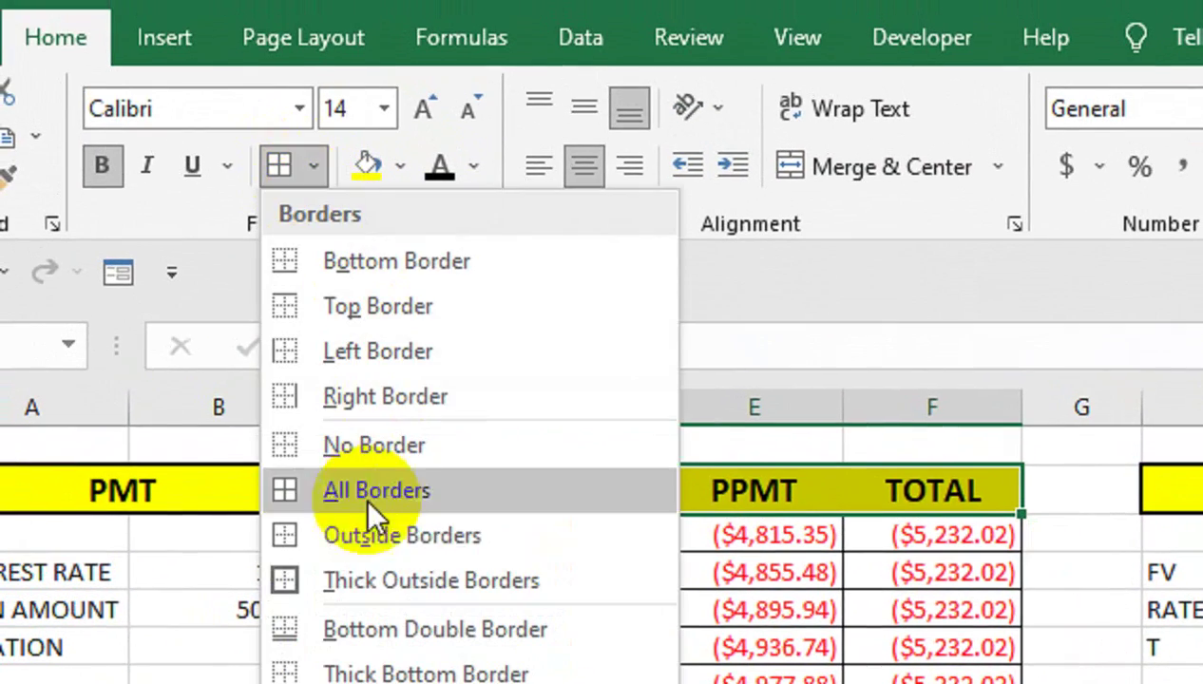
{"action": "left_click", "coordinate": [353, 529]}
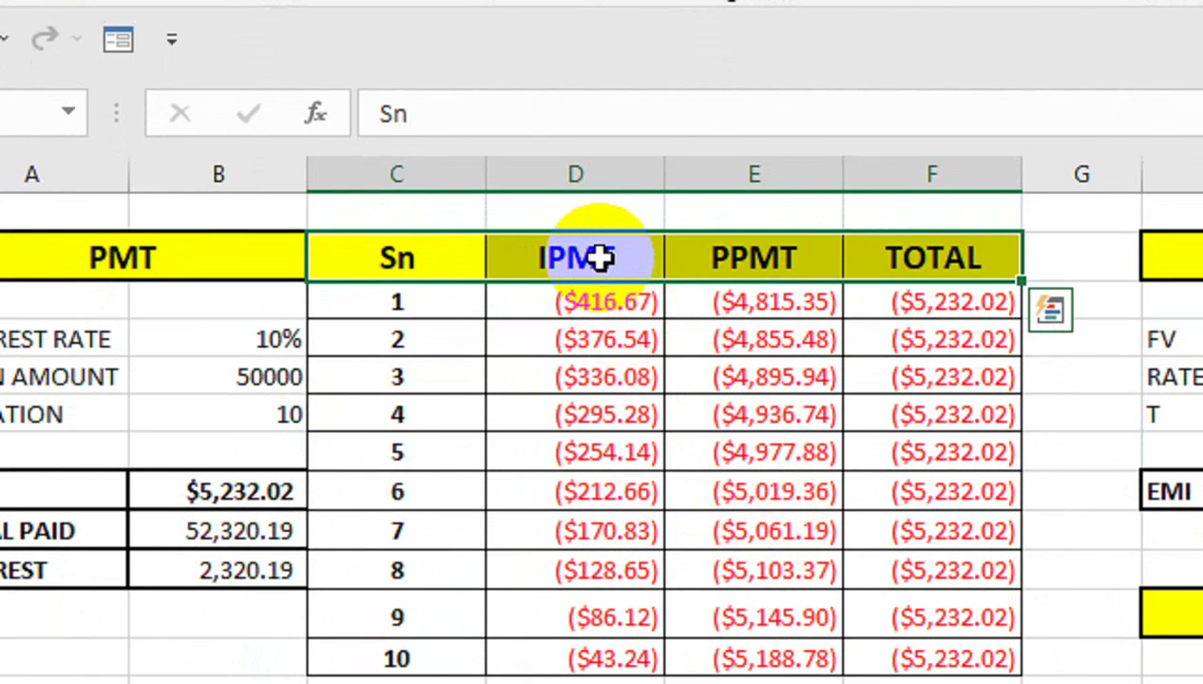
{"action": "left_click", "coordinate": [601, 256]}
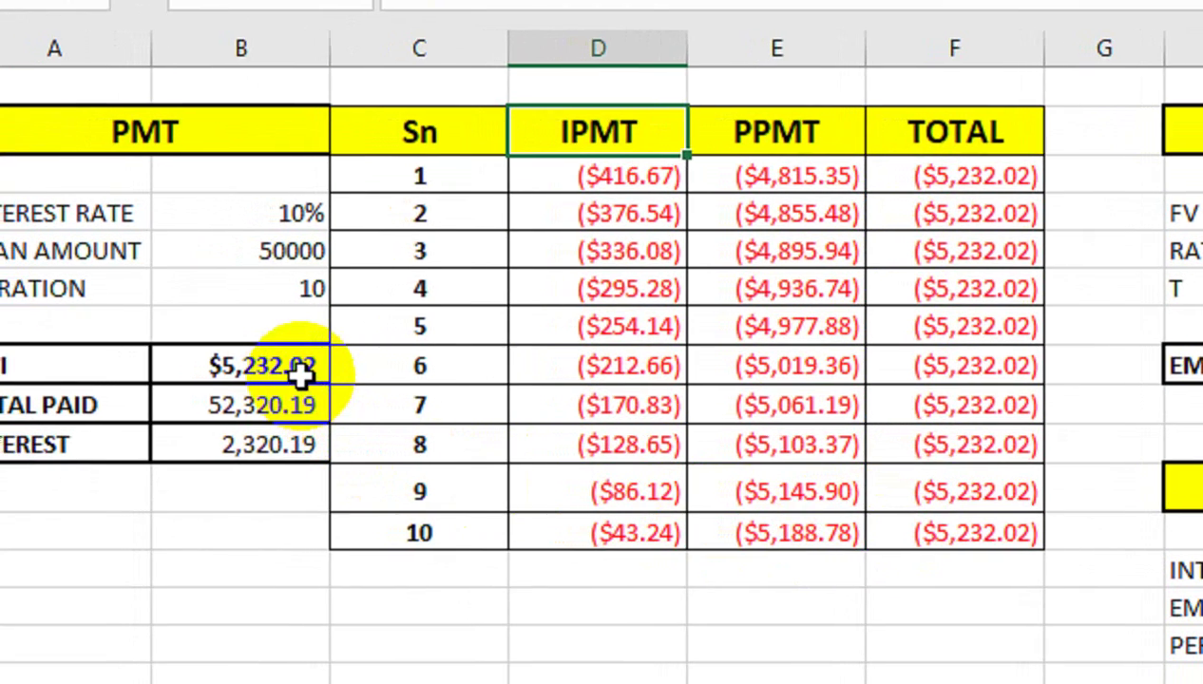
{"action": "left_click", "coordinate": [299, 372]}
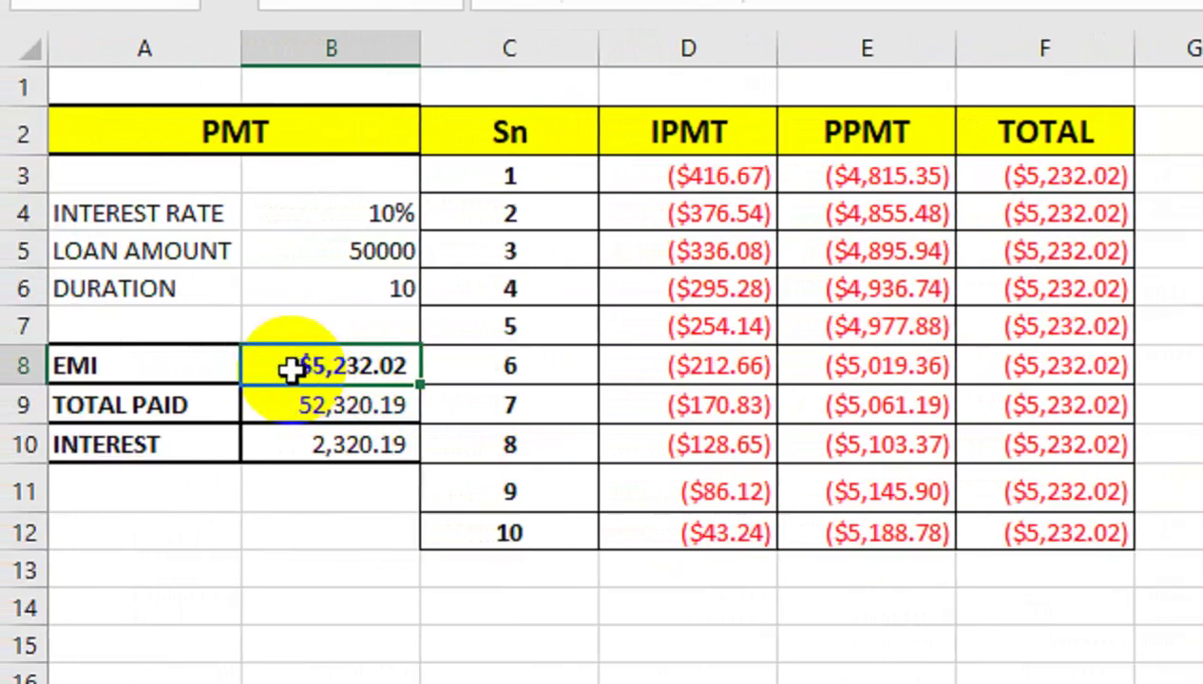
{"action": "mouse_move", "coordinate": [665, 197]}
{"action": "left_mouse_down"}
{"action": "mouse_move", "coordinate": [775, 279]}
{"action": "mouse_move", "coordinate": [903, 546]}
{"action": "left_mouse_up"}
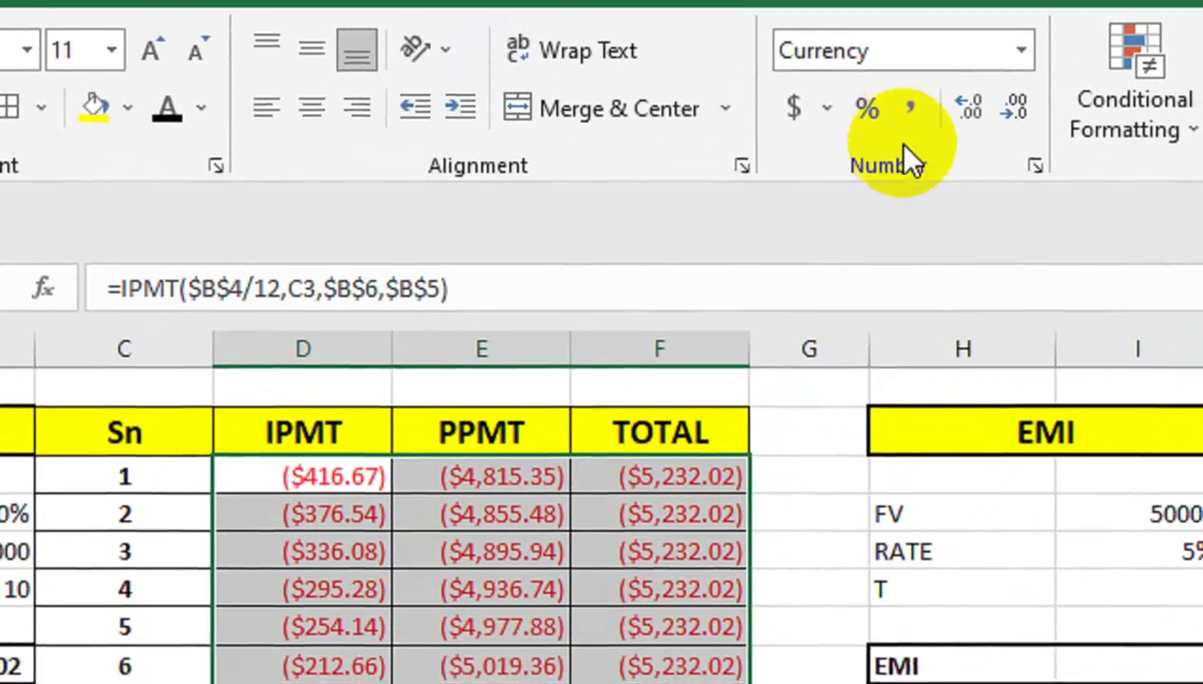
Step: Apply Comma Style to the IPMT, PPMT and TOTAL values, e.g. (416.67) and (5,232.02)
{"action": "left_click", "coordinate": [907, 119]}
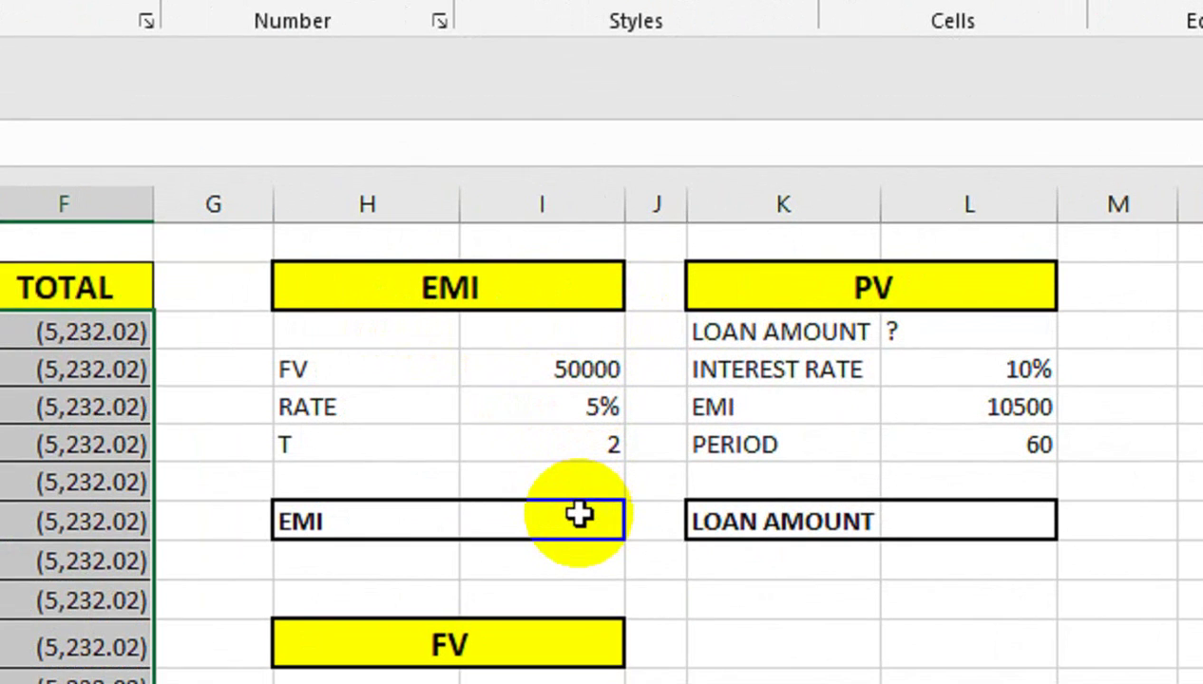
Step: Enter the EMI formula =PMT(I5/12,I6,,I4) in I7
{"action": "left_click", "coordinate": [575, 540]}
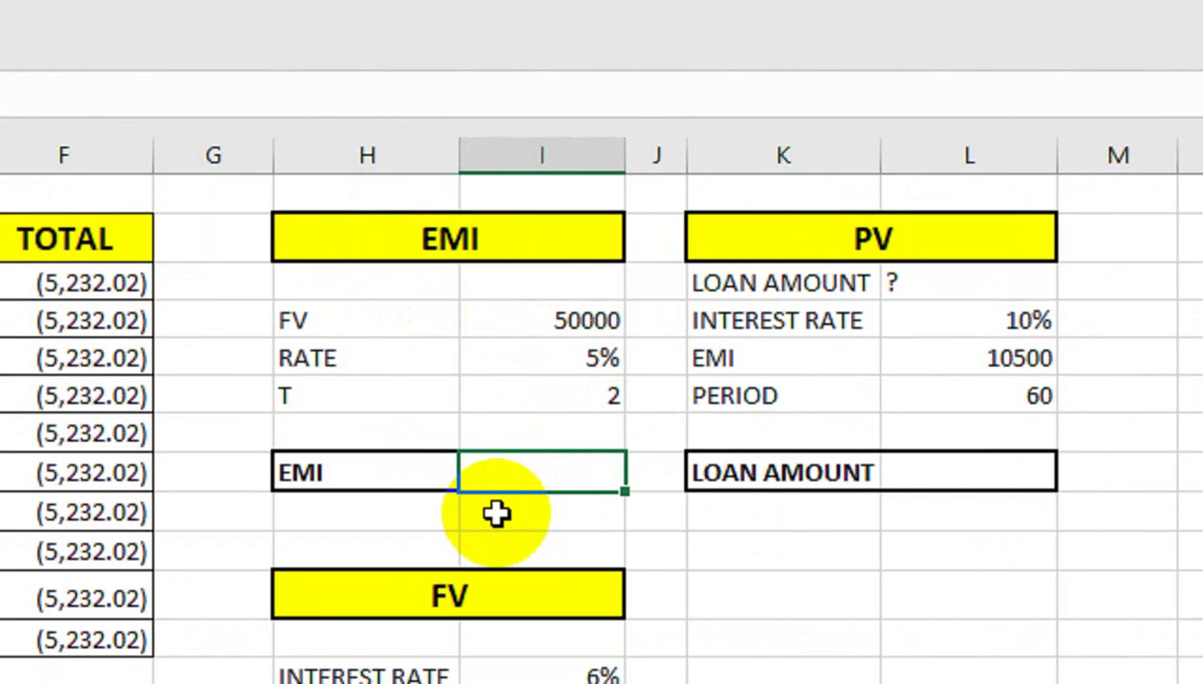
{"action": "left_click", "coordinate": [542, 472]}
{"action": "type", "text": "=PMT"}
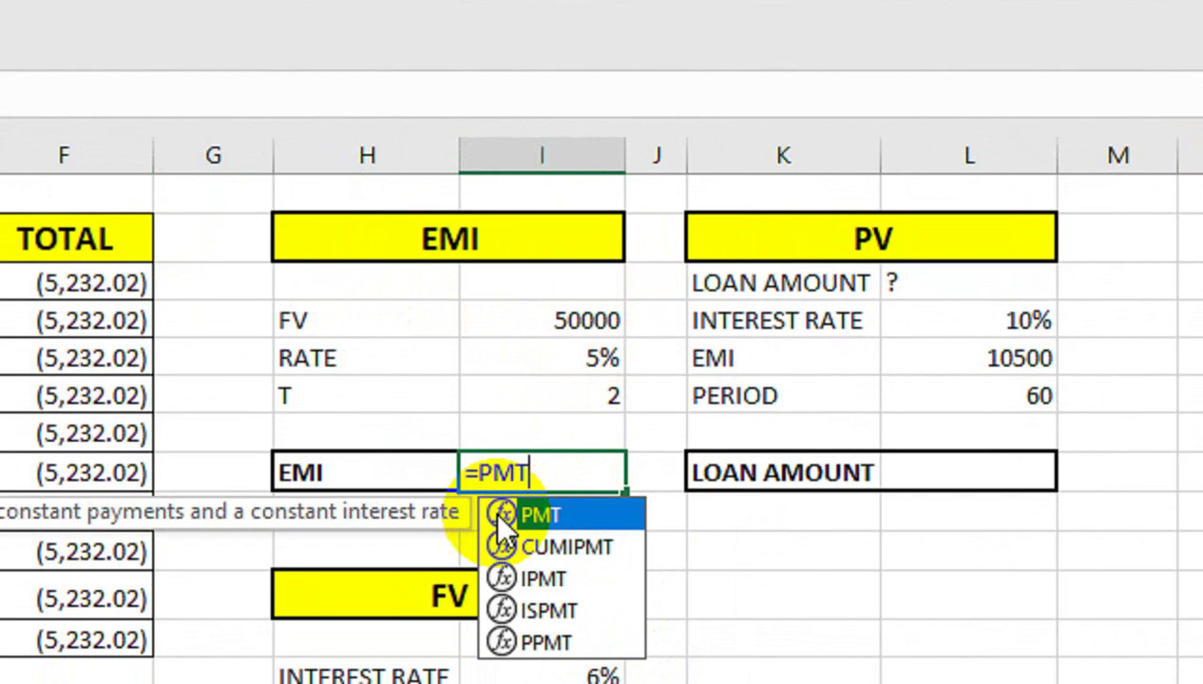
{"action": "type", "text": "("}
{"action": "left_click", "coordinate": [561, 358]}
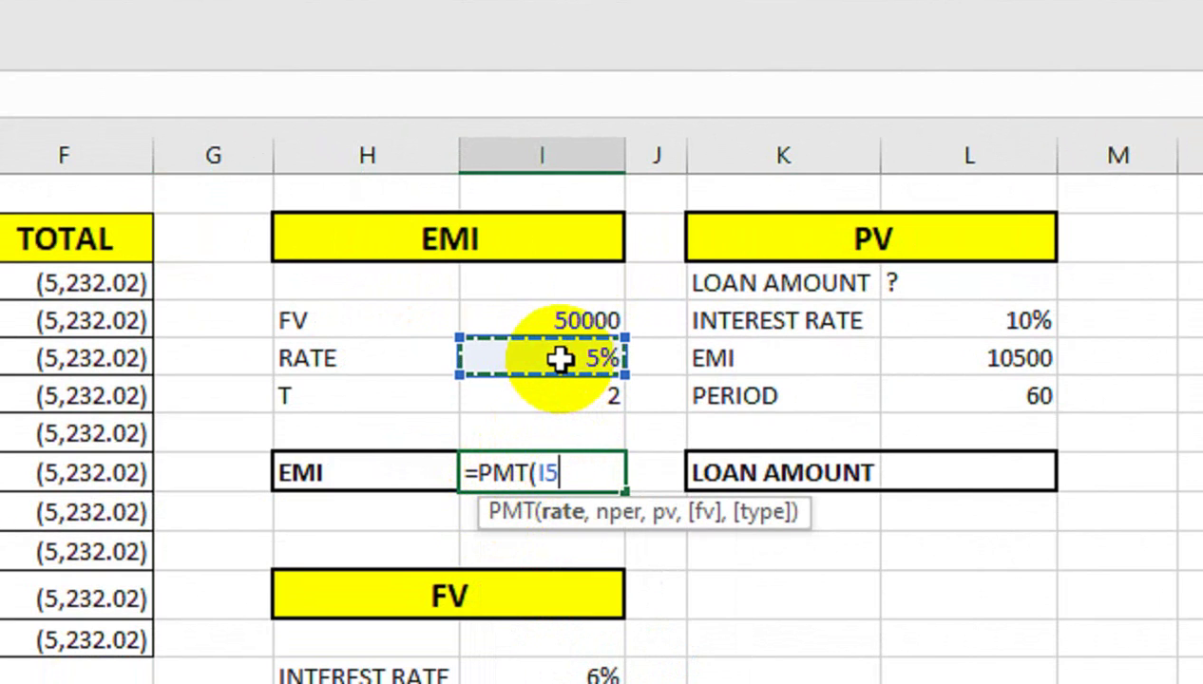
{"action": "type", "text": "/12,"}
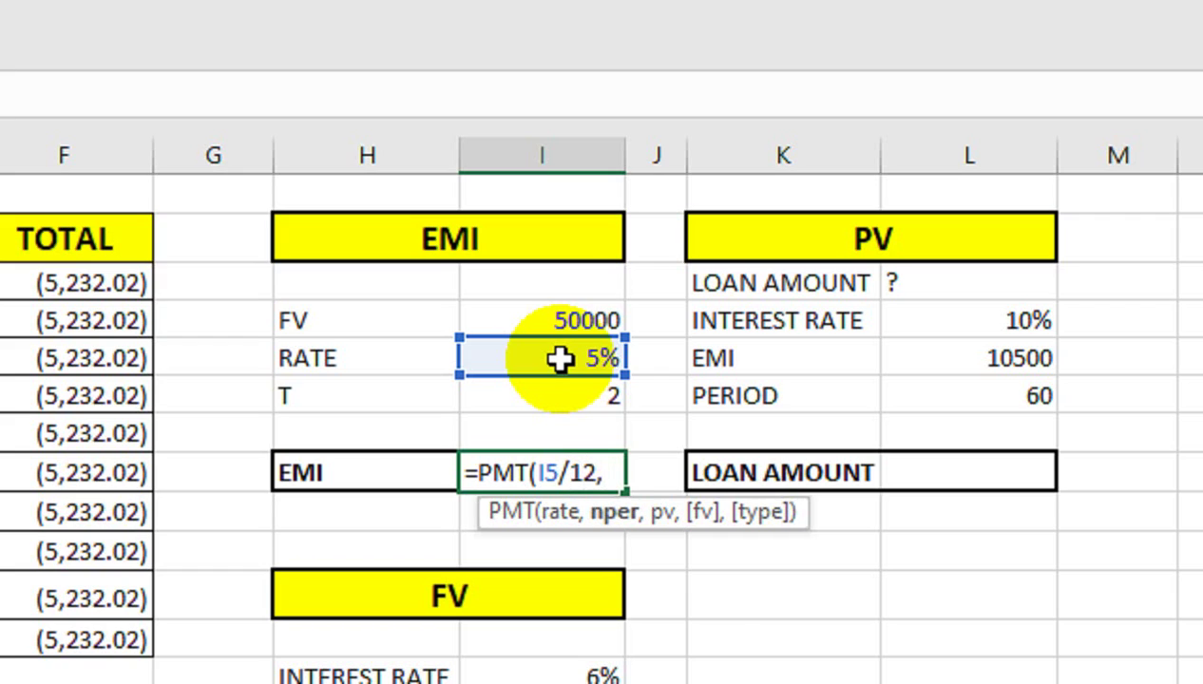
{"action": "key", "text": "Up"}
{"action": "key", "text": "Up"}
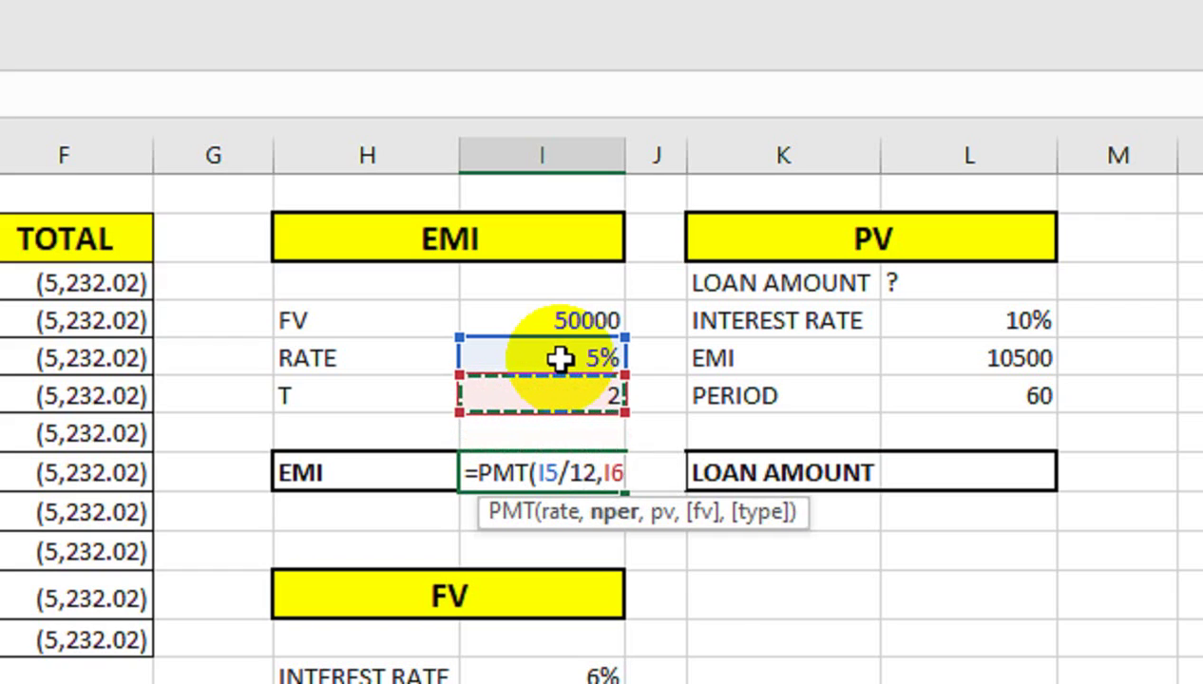
{"action": "type", "text": ",,"}
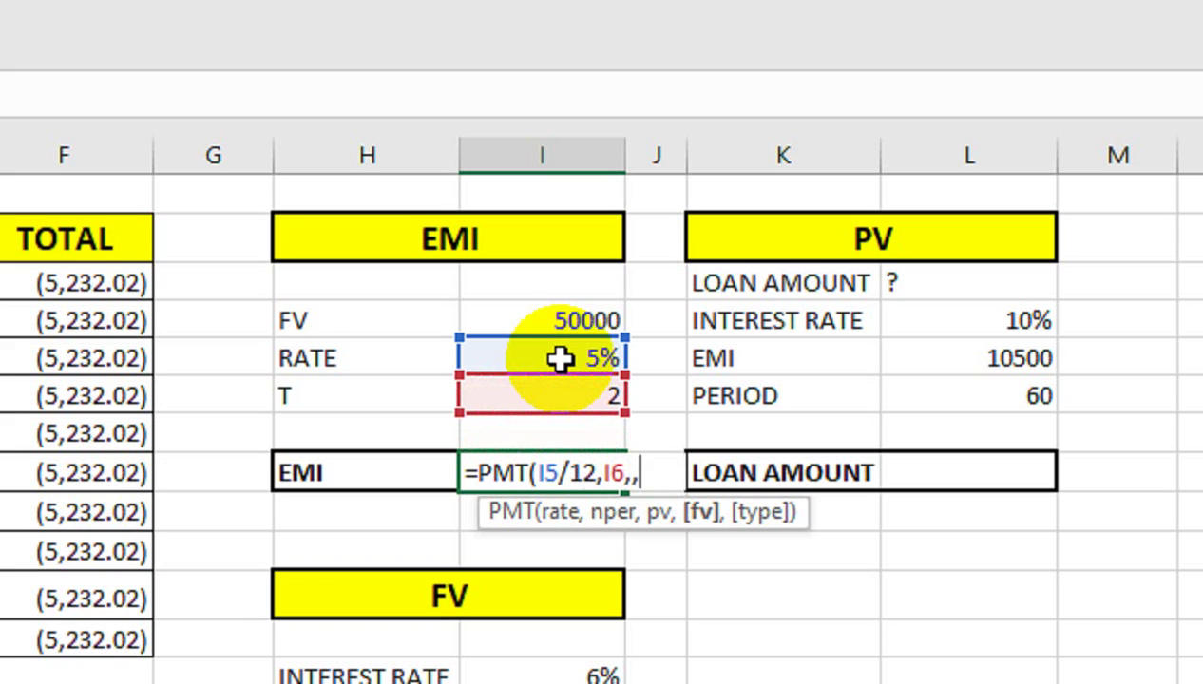
{"action": "key", "text": "Up"}
{"action": "key", "text": "Up"}
{"action": "key", "text": "Up"}
{"action": "key", "text": "Up"}
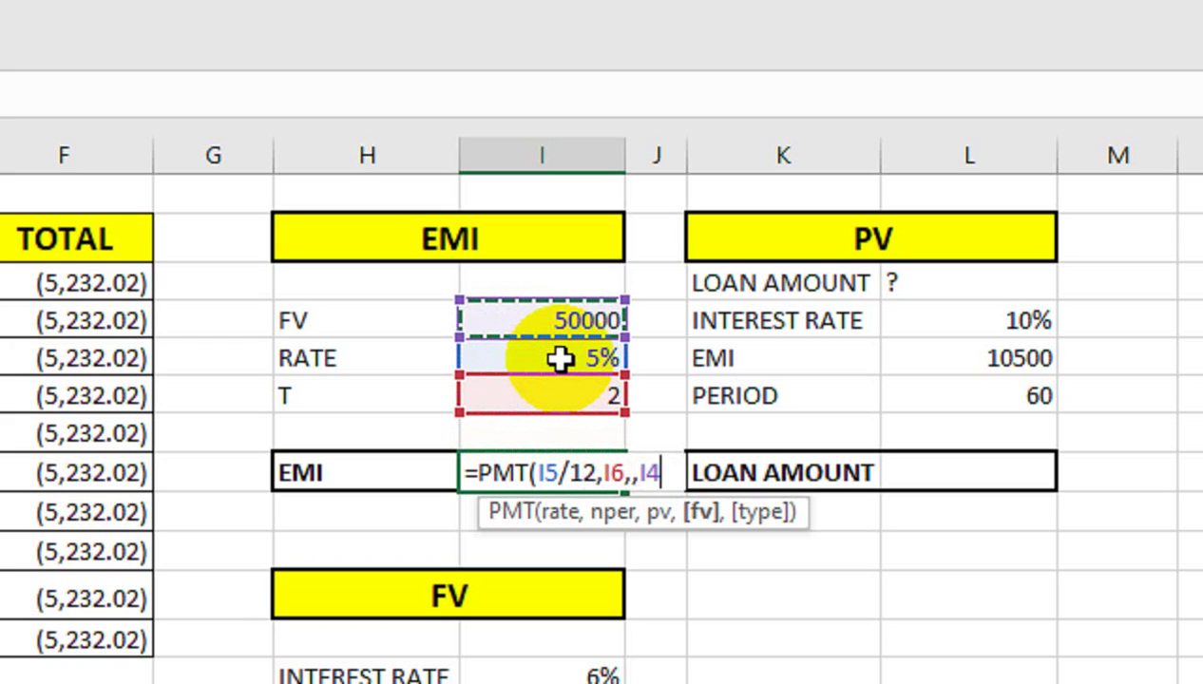
{"action": "key", "text": "Return"}
{"action": "key", "text": "Up"}
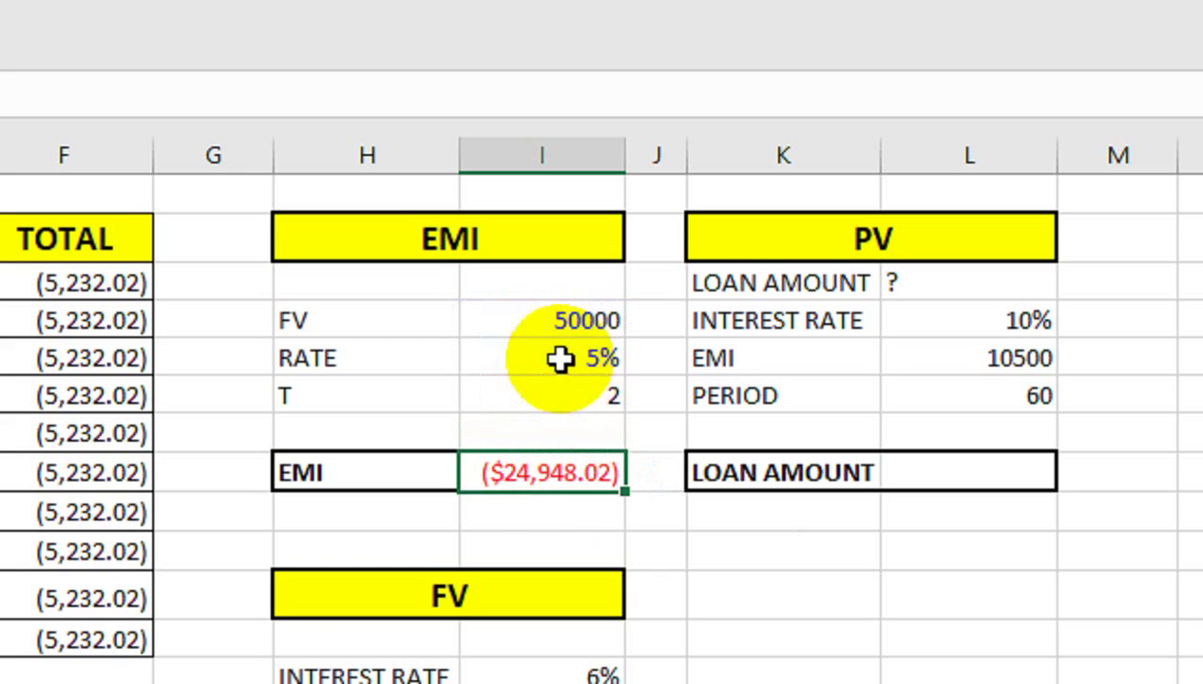
Step: Change the periods argument to I6*12 so the EMI becomes ($1,985.24)
{"action": "double_click", "coordinate": [534, 469]}
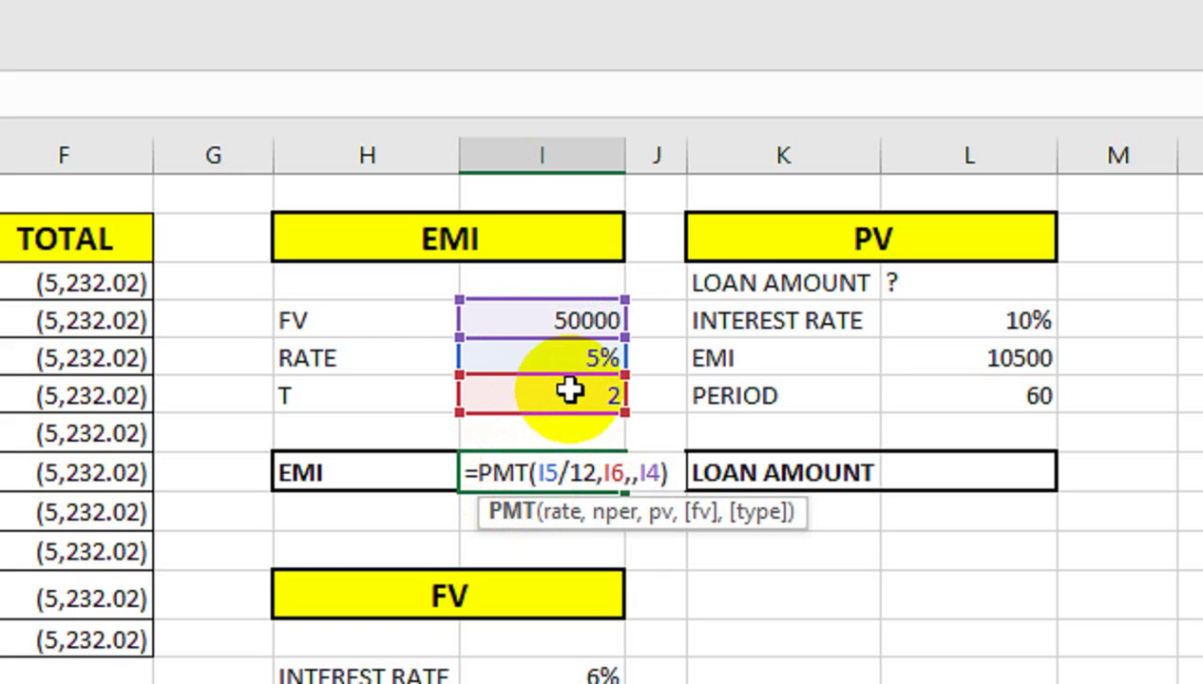
{"action": "left_click", "coordinate": [608, 473]}
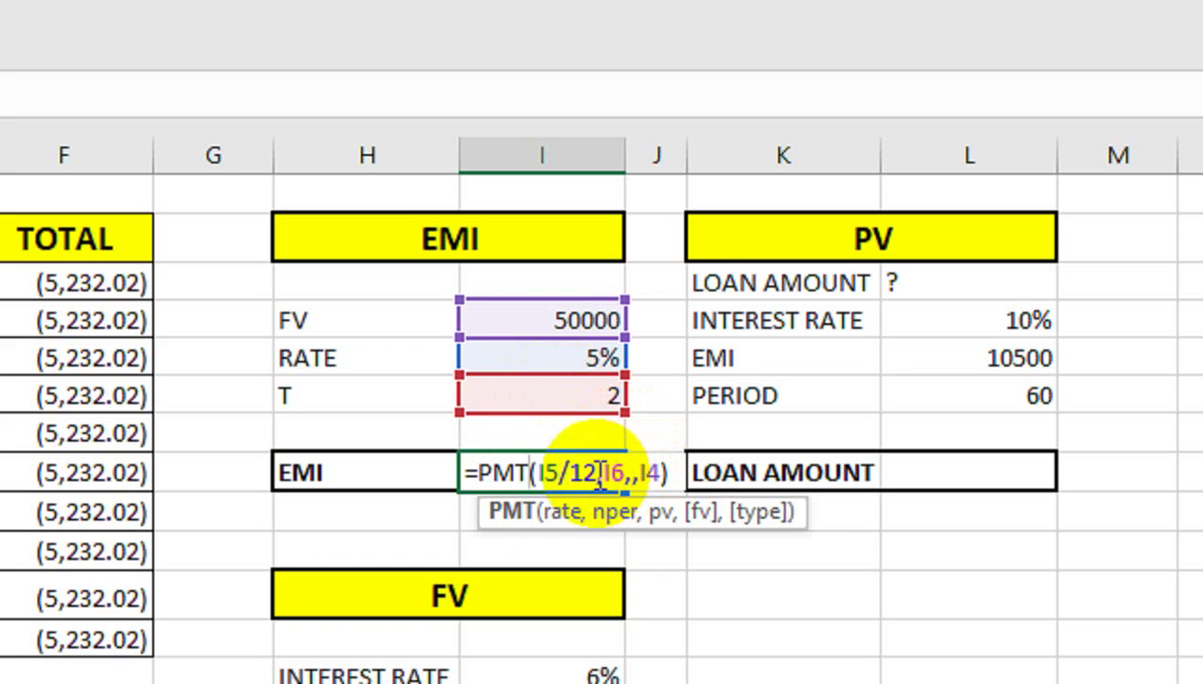
{"action": "left_click", "coordinate": [623, 472]}
{"action": "type", "text": "*"}
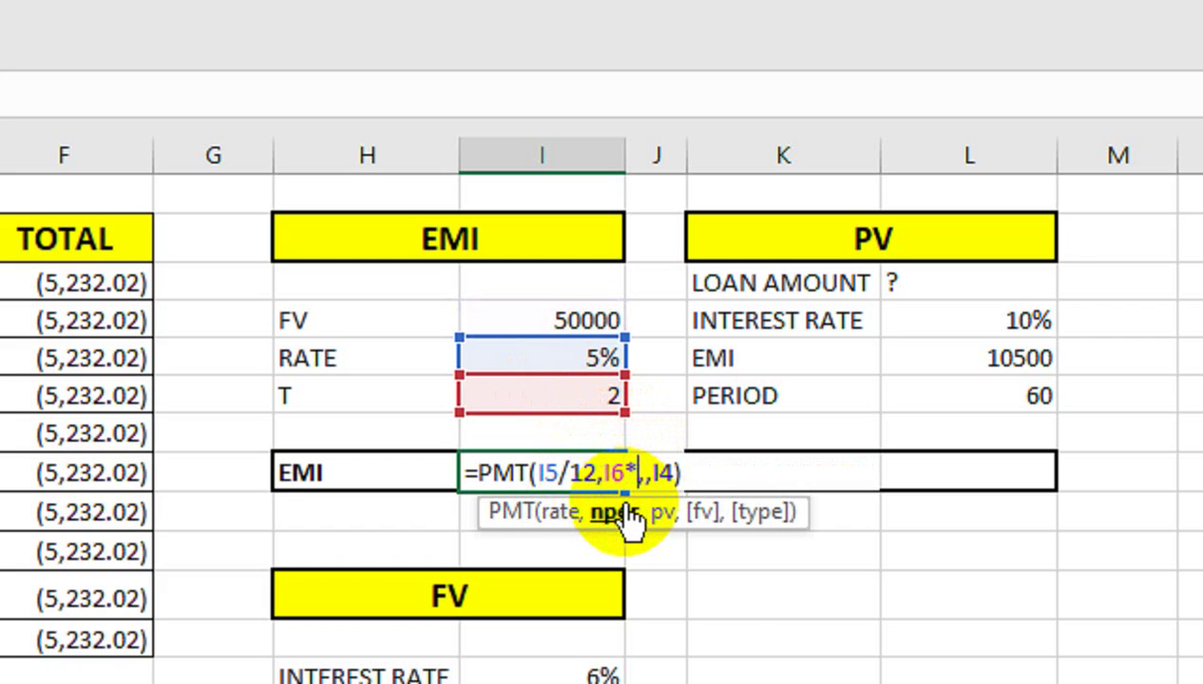
{"action": "type", "text": "12"}
{"action": "key", "text": "Return"}
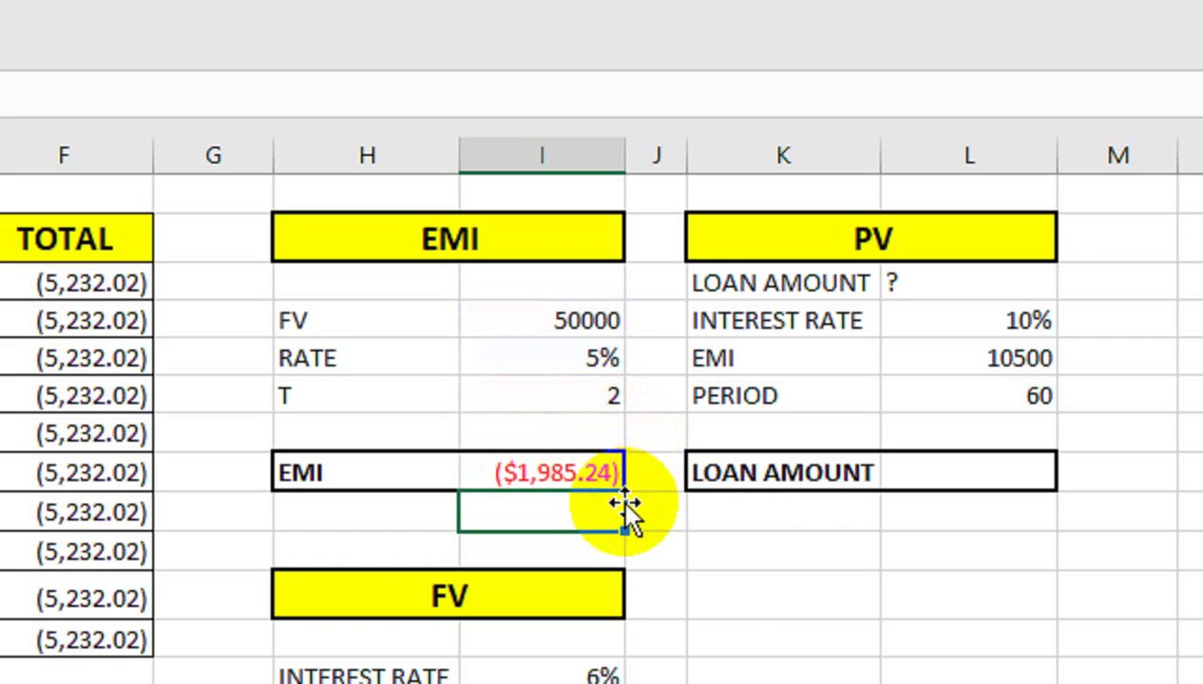
{"action": "key", "text": "Up"}
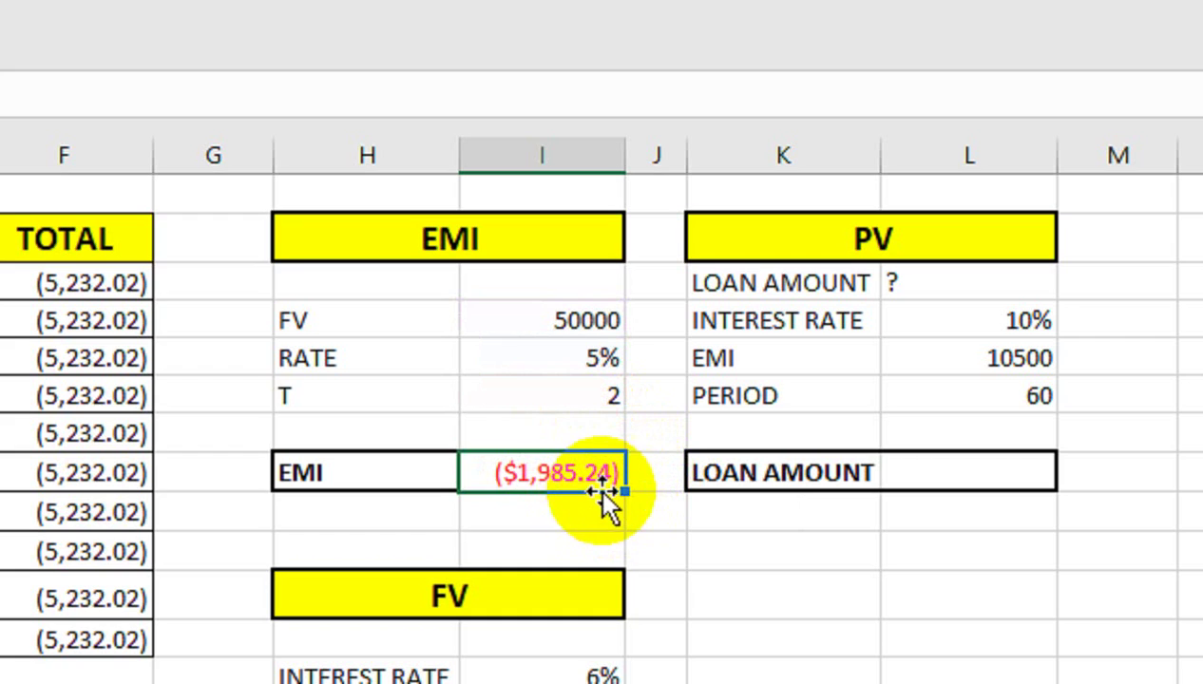
Step: Enter =I14*I15 in the FUTURE VALUE cell, multiplying EMI 5500 by period 12 for $66,000.00
{"action": "scroll", "coordinate": [739, 563], "scroll_direction": "down", "scroll_amount": 2}
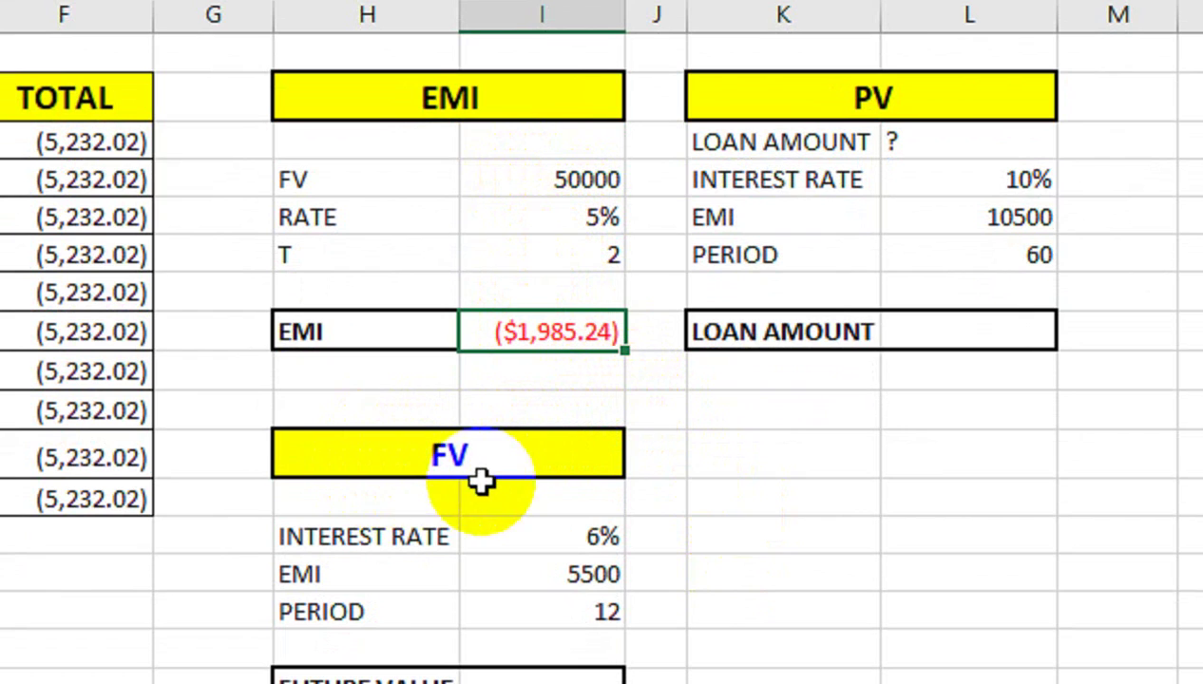
{"action": "scroll", "coordinate": [493, 504], "scroll_direction": "down", "scroll_amount": 2}
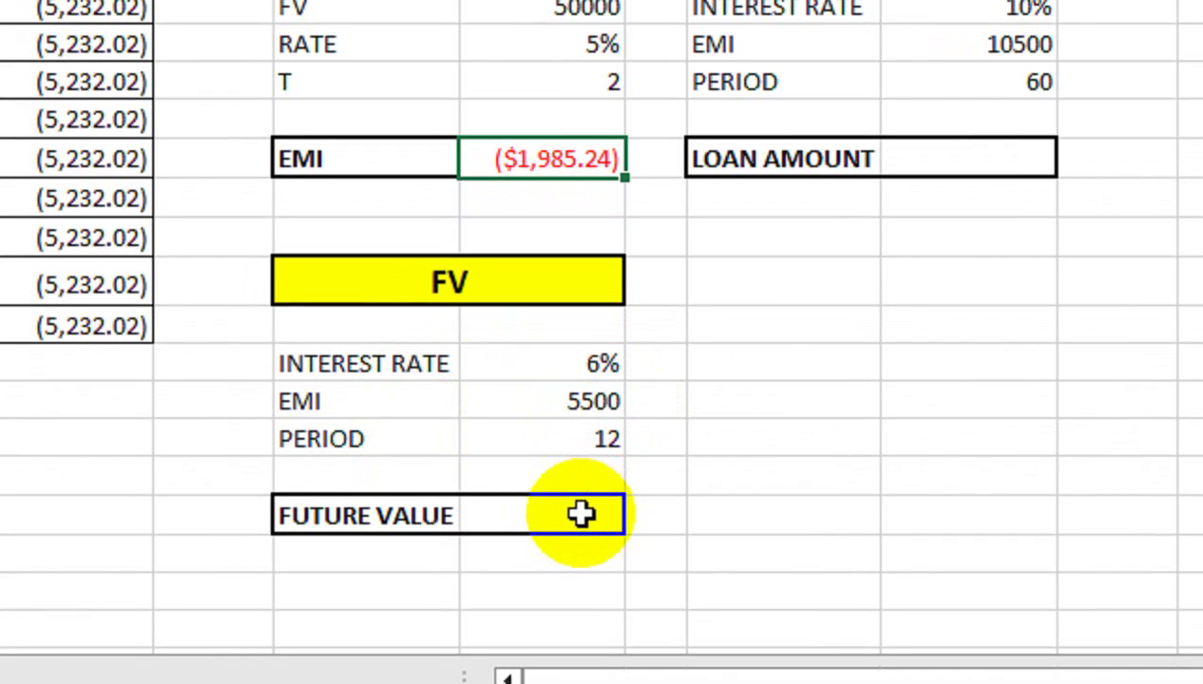
{"action": "left_click", "coordinate": [581, 514]}
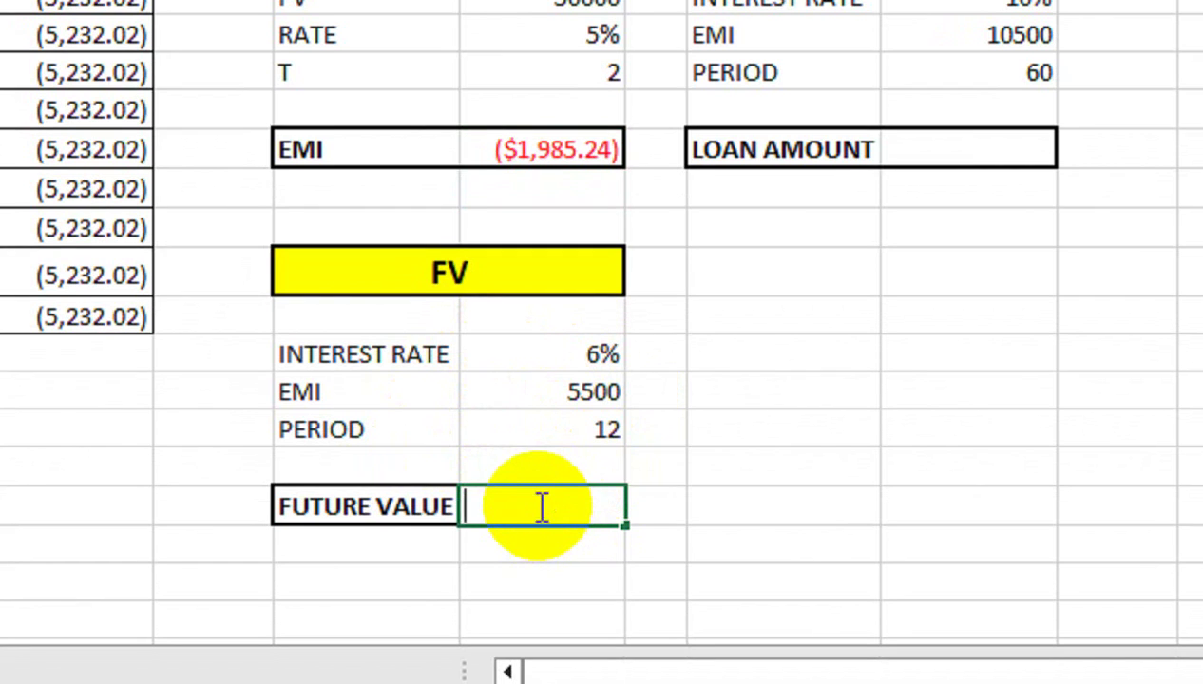
{"action": "type", "text": "="}
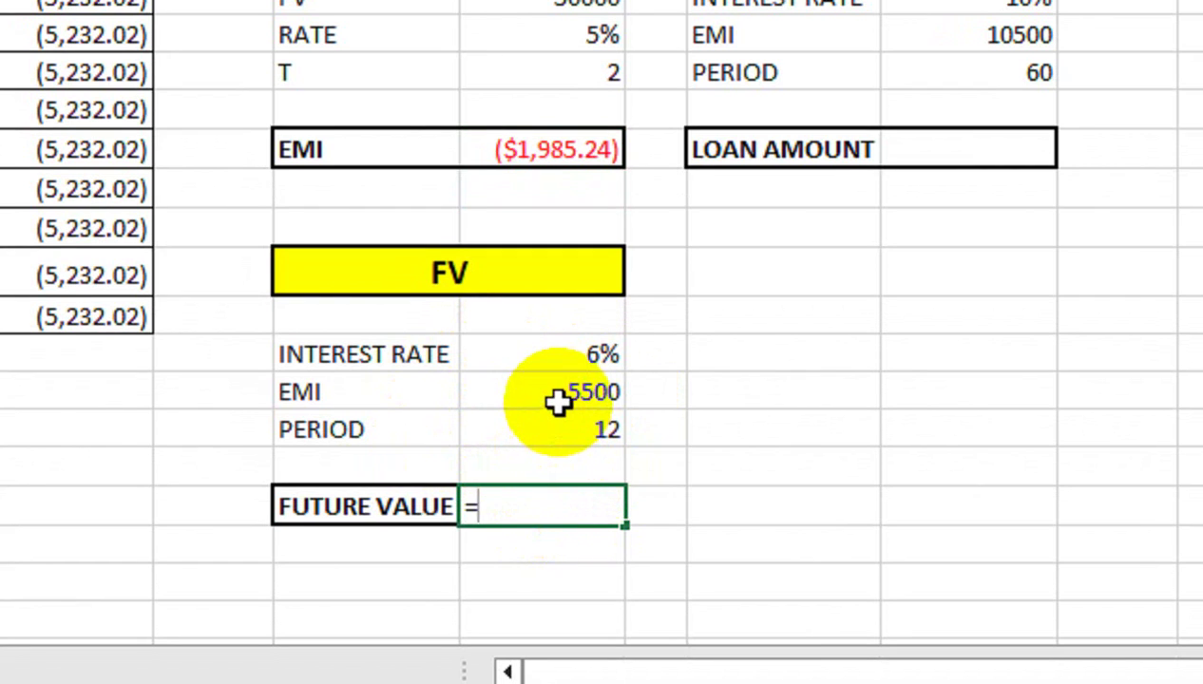
{"action": "left_click", "coordinate": [564, 391]}
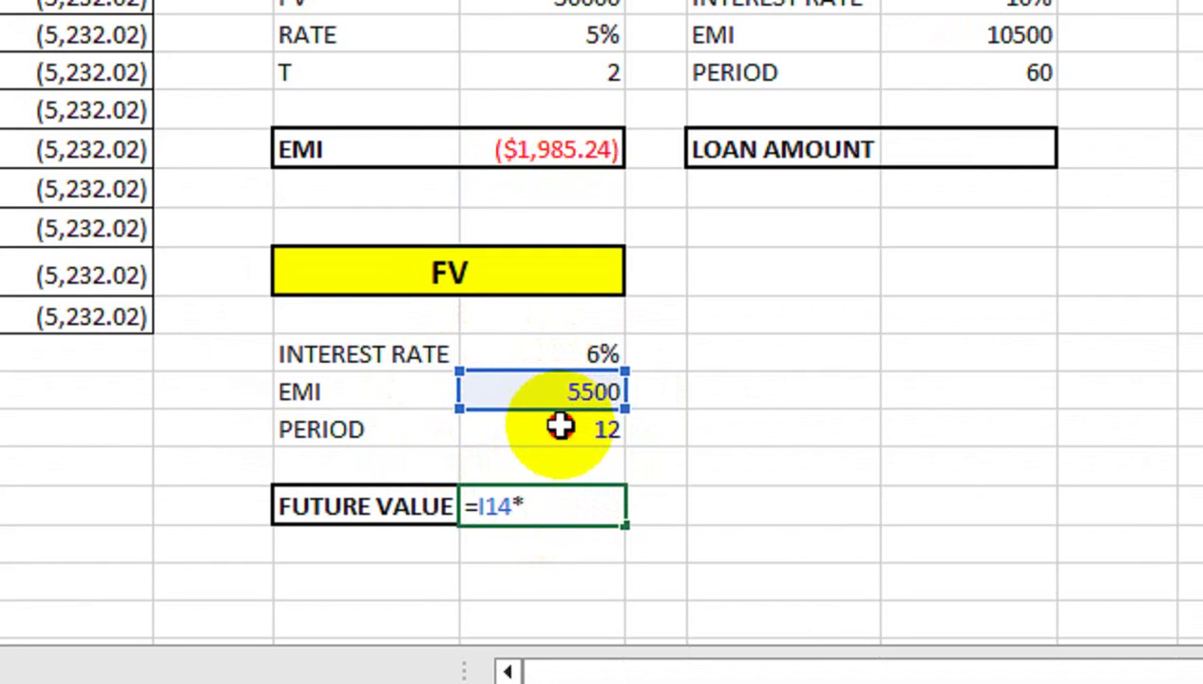
{"action": "left_click", "coordinate": [560, 427]}
{"action": "key", "text": "Return"}
Step: Copy the $66,000.00 future value formula to a spare column K cell and clear the original
{"action": "left_click", "coordinate": [551, 509]}
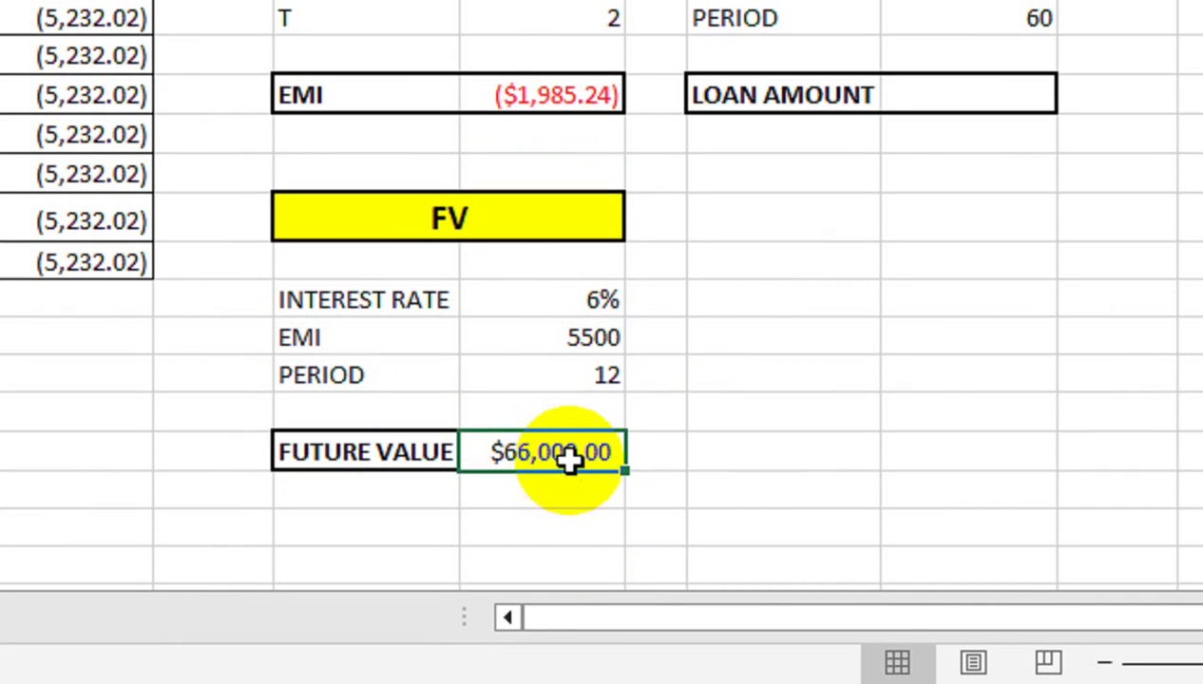
{"action": "left_click_drag", "start_coordinate": [708, 380], "coordinate": [767, 344]}
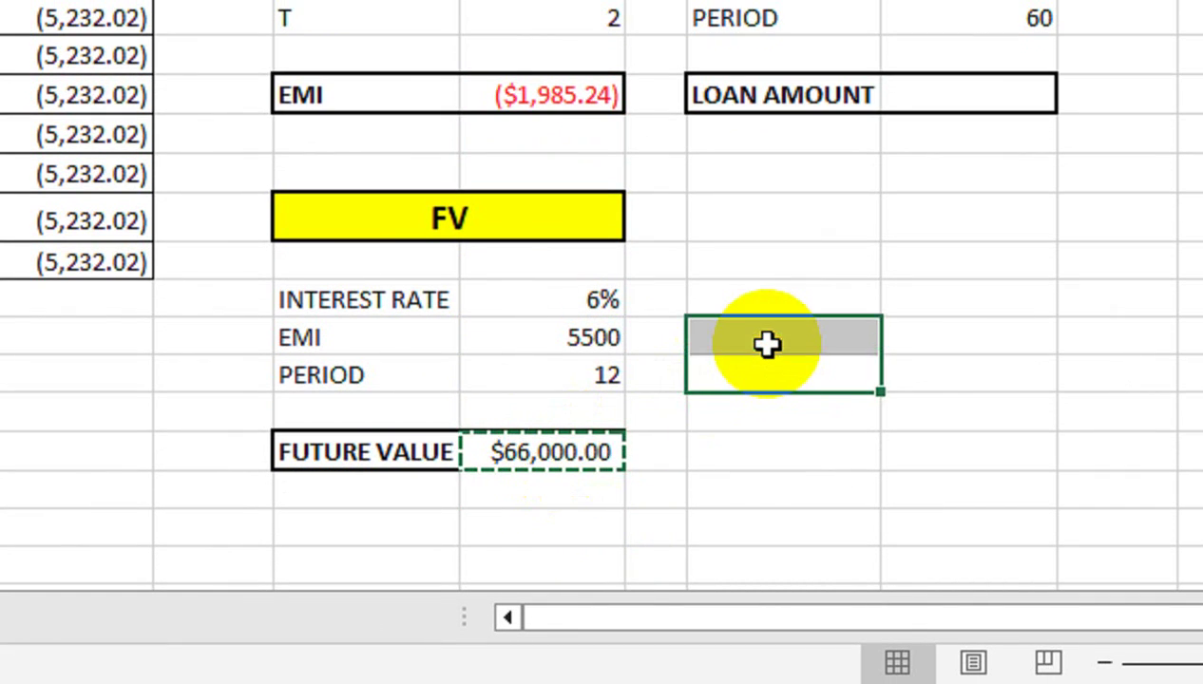
{"action": "left_click", "coordinate": [767, 344]}
{"action": "key", "text": "ctrl+v"}
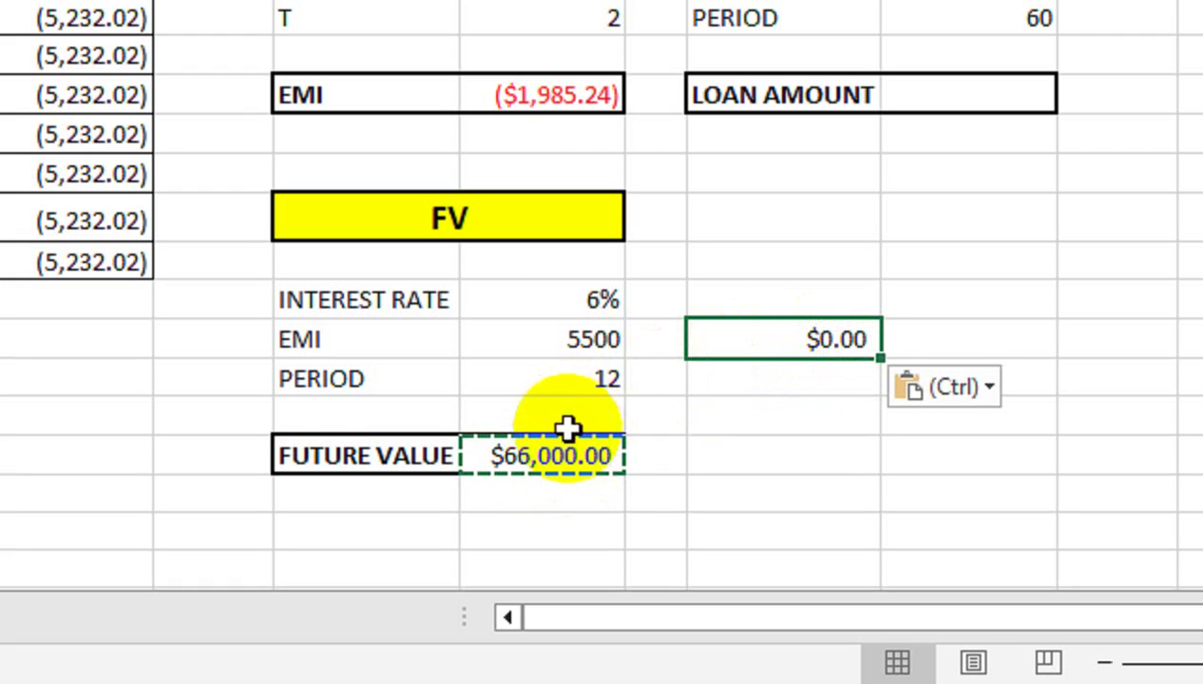
{"action": "left_click", "coordinate": [557, 448]}
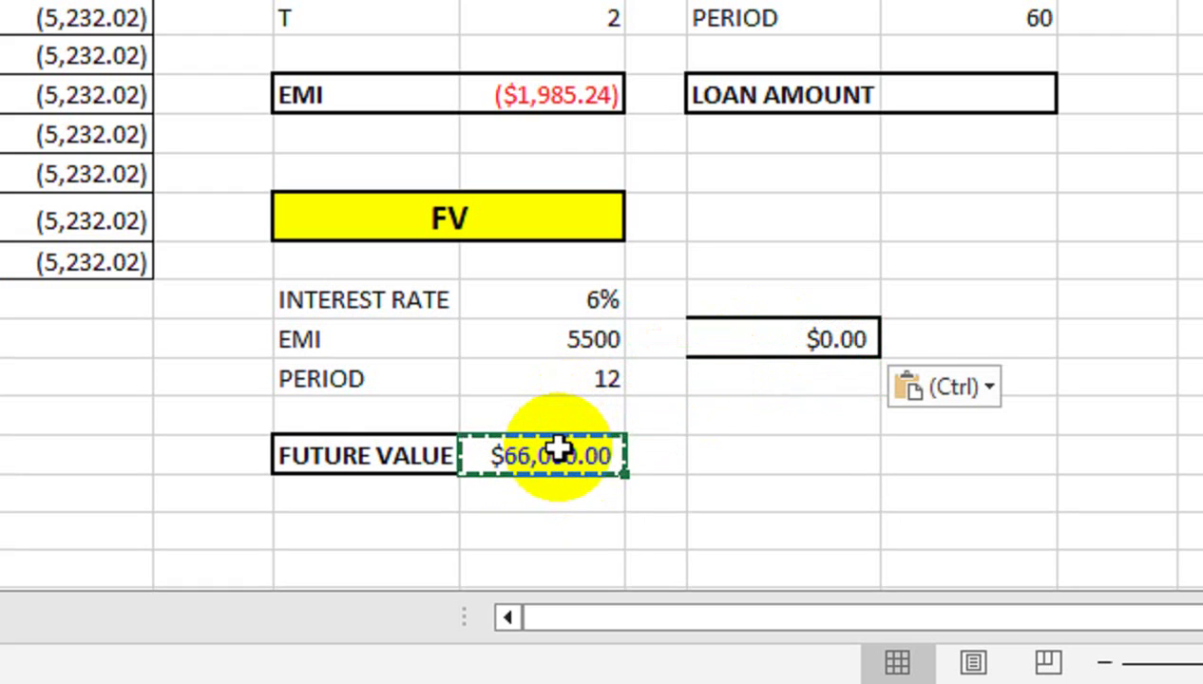
{"action": "key", "text": "Delete"}
{"action": "key", "text": "Up"}
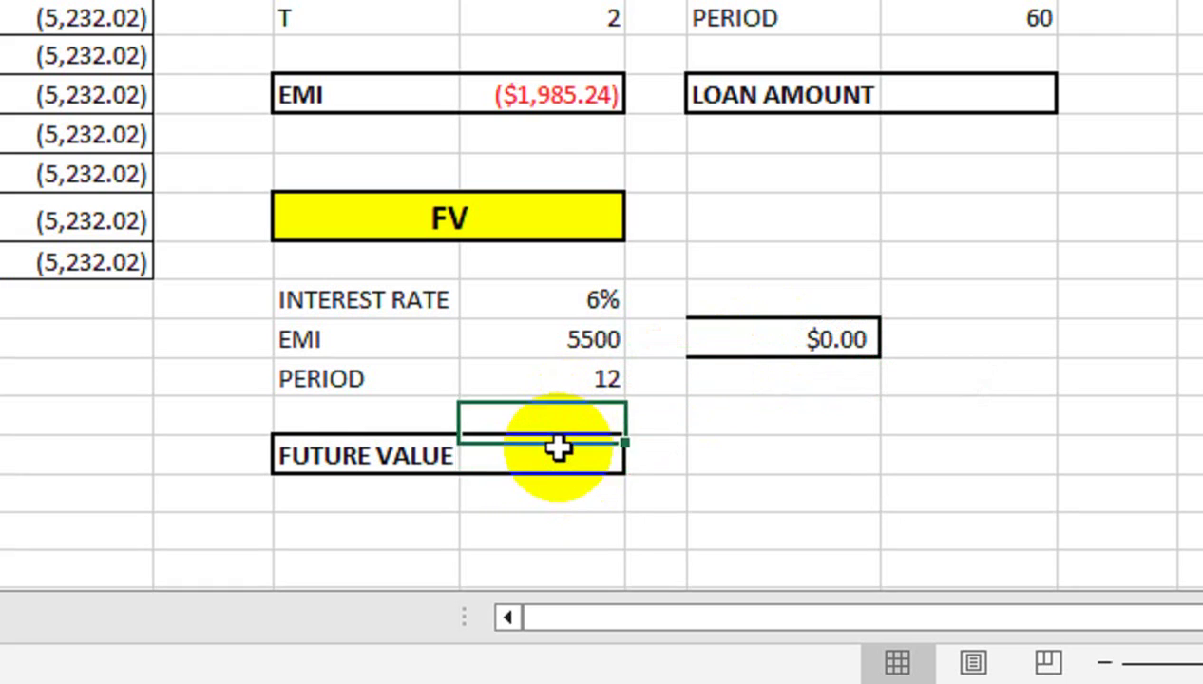
{"action": "key", "text": "Up"}
{"action": "key", "text": "Up"}
{"action": "key", "text": "Up"}
{"action": "key", "text": "Down"}
{"action": "key", "text": "Down"}
Step: Enter =FV(I13/12,I15,I14) in the FUTURE VALUE cell, returning ($67,845.59)
{"action": "left_click", "coordinate": [557, 449]}
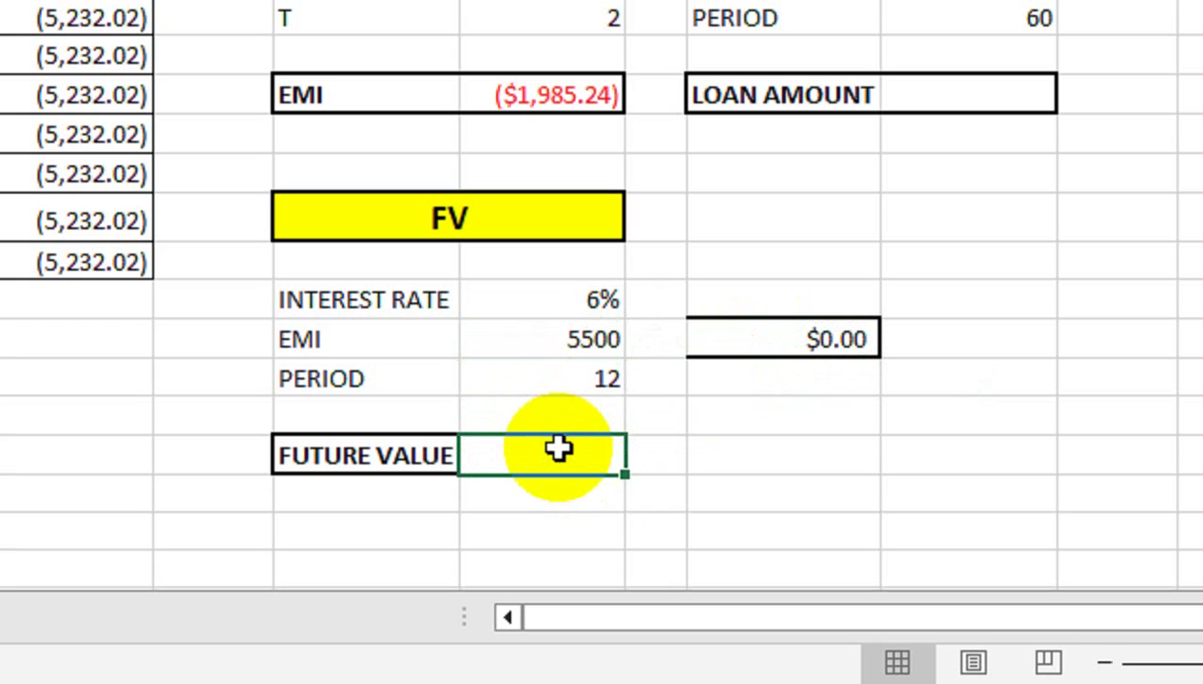
{"action": "type", "text": "="}
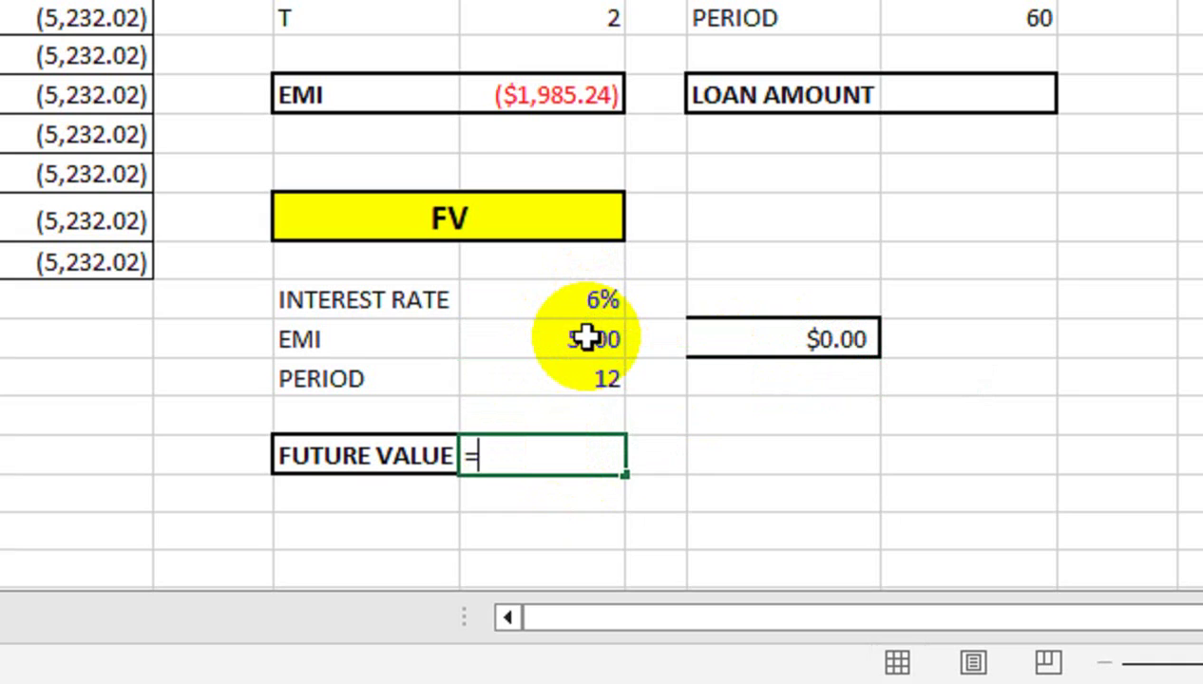
{"action": "type", "text": "FV("}
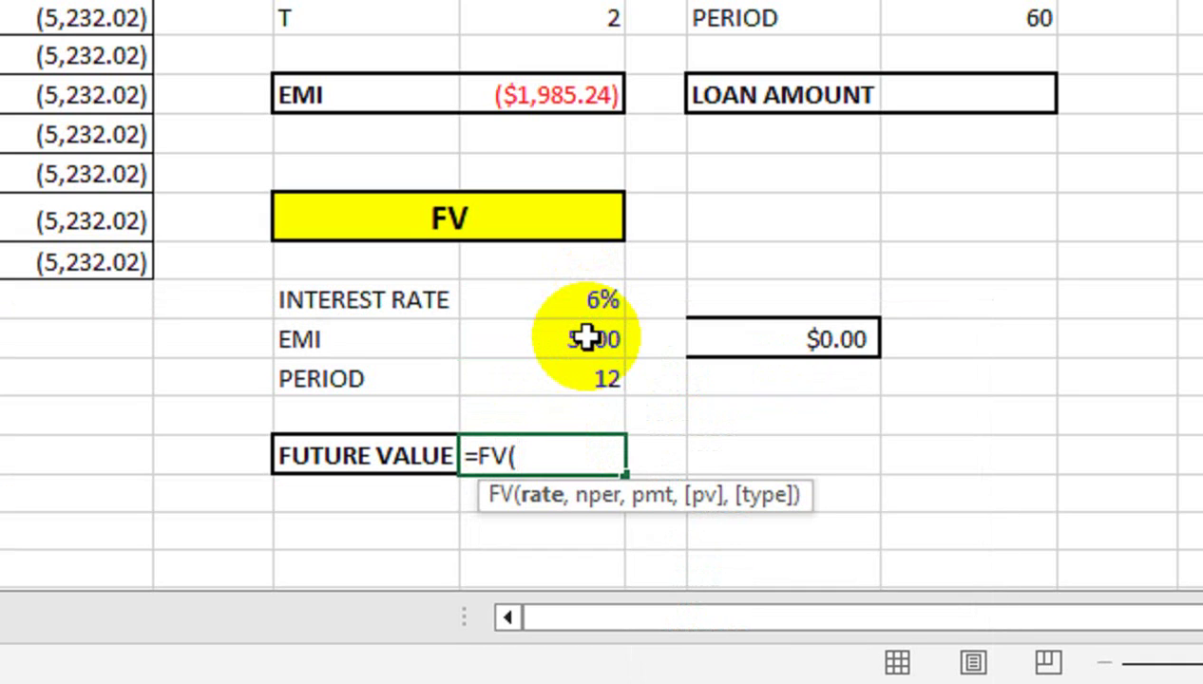
{"action": "left_click", "coordinate": [582, 300]}
{"action": "type", "text": "/"}
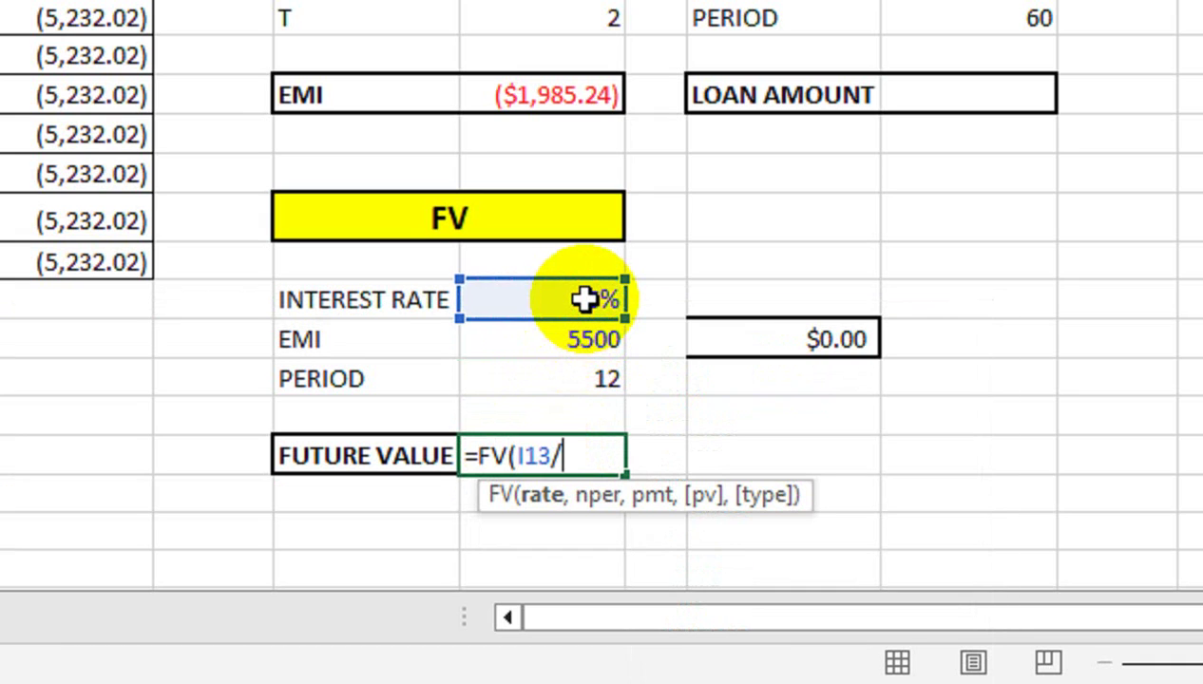
{"action": "type", "text": "12,"}
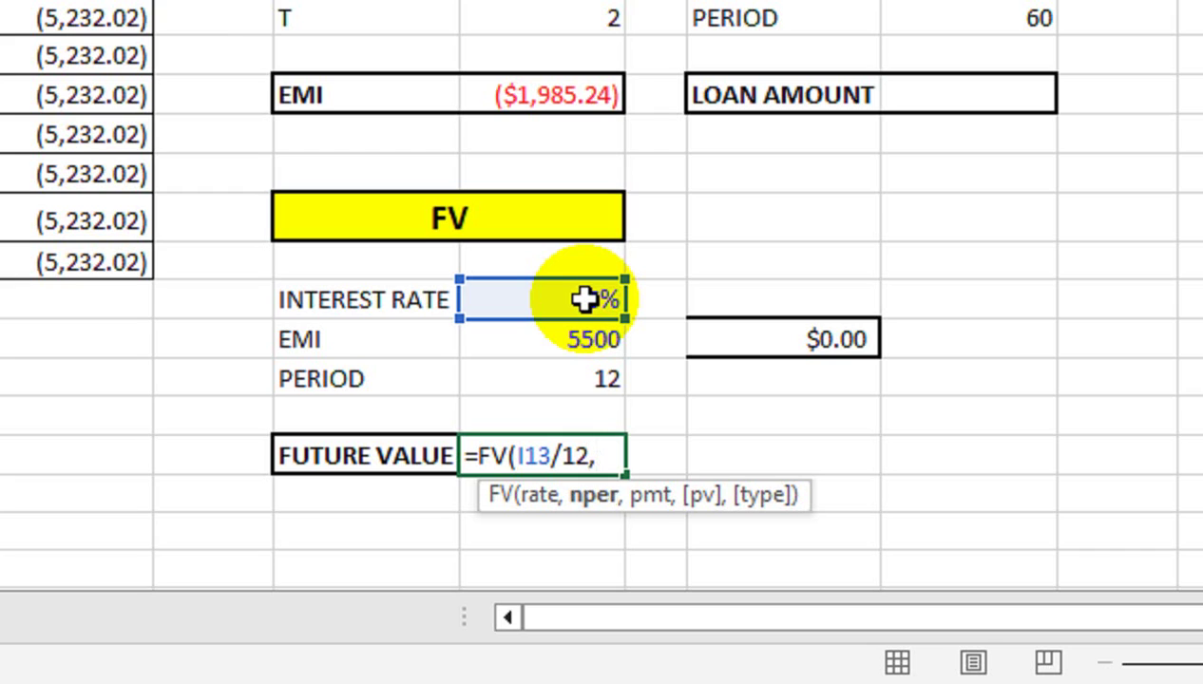
{"action": "key", "text": "Up"}
{"action": "key", "text": "Up"}
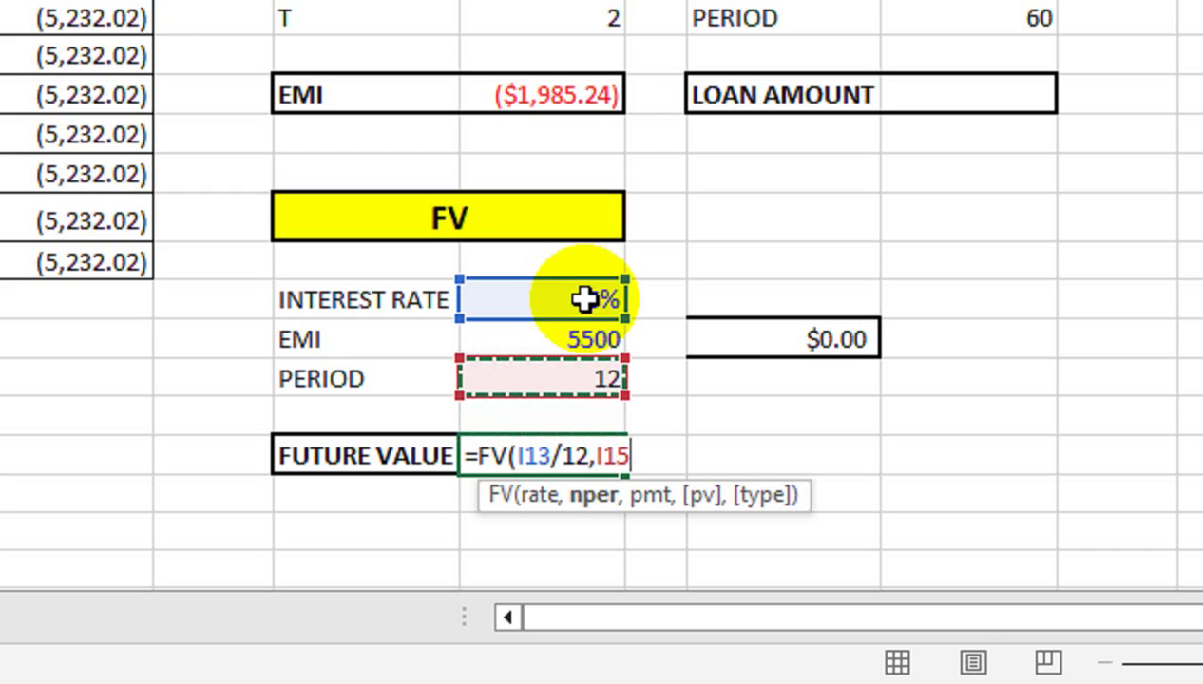
{"action": "type", "text": ","}
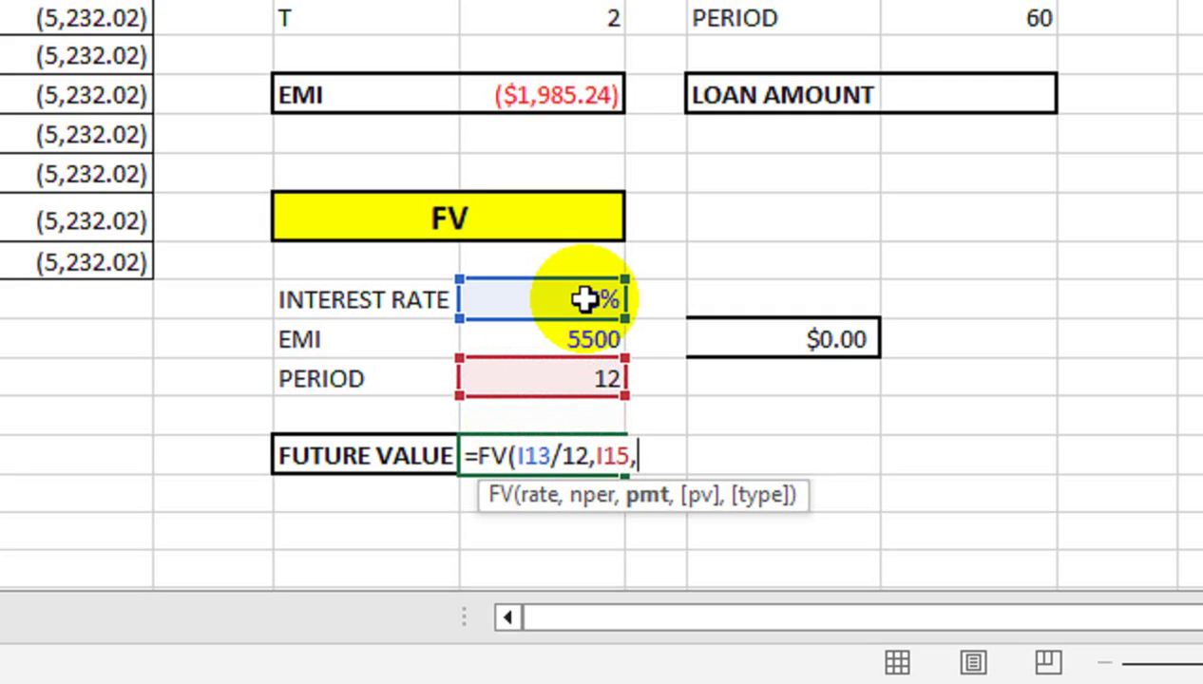
{"action": "key", "text": "Up"}
{"action": "key", "text": "Up"}
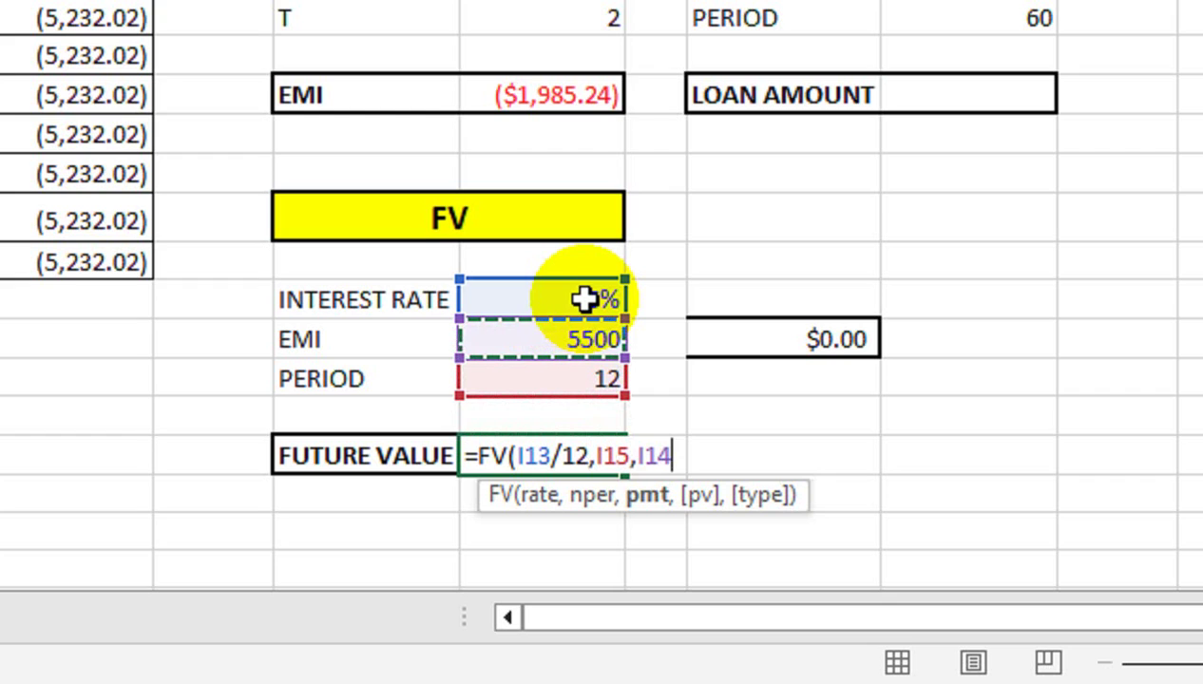
{"action": "type", "text": ")"}
{"action": "key", "text": "Return"}
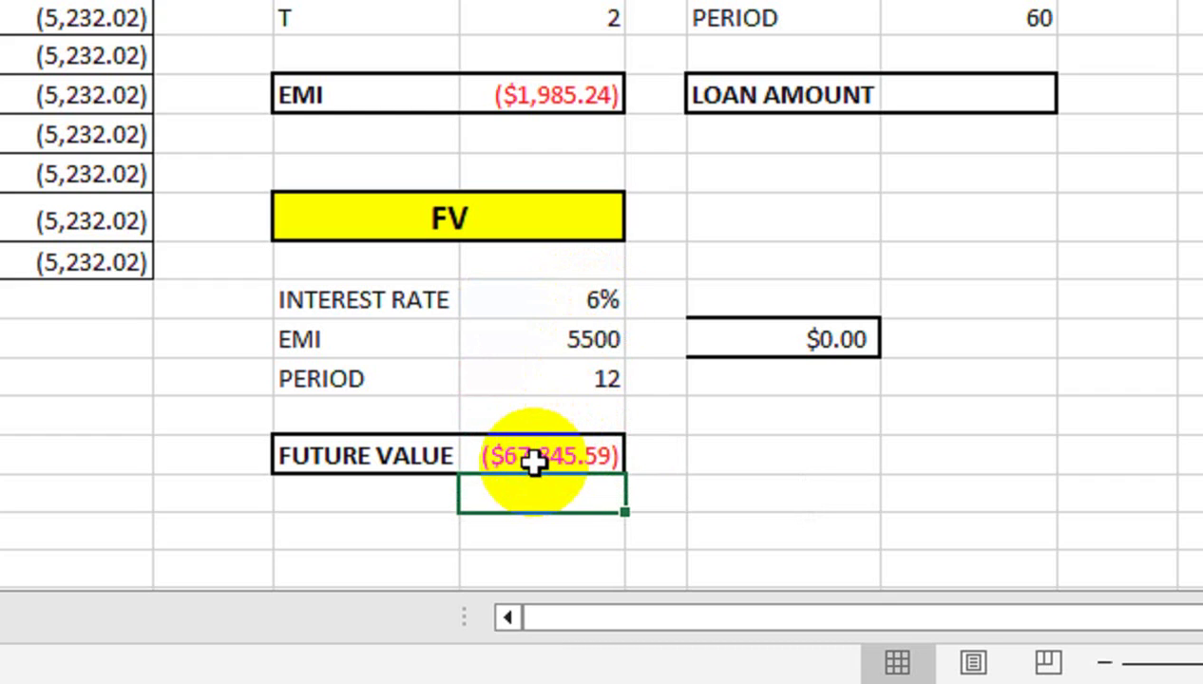
Step: Replace the column K cell's K11*K12 with EMI 5500 times period 12, showing $66,000.00
{"action": "double_click", "coordinate": [760, 339]}
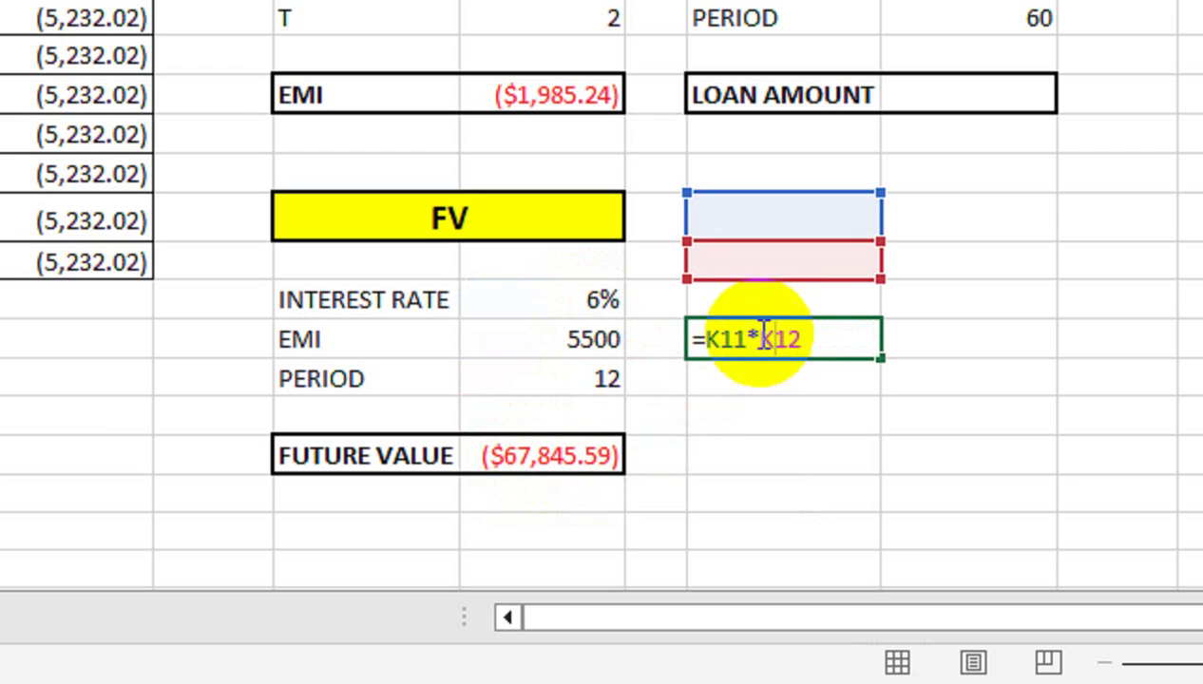
{"action": "left_click_drag", "start_coordinate": [803, 339], "coordinate": [705, 339]}
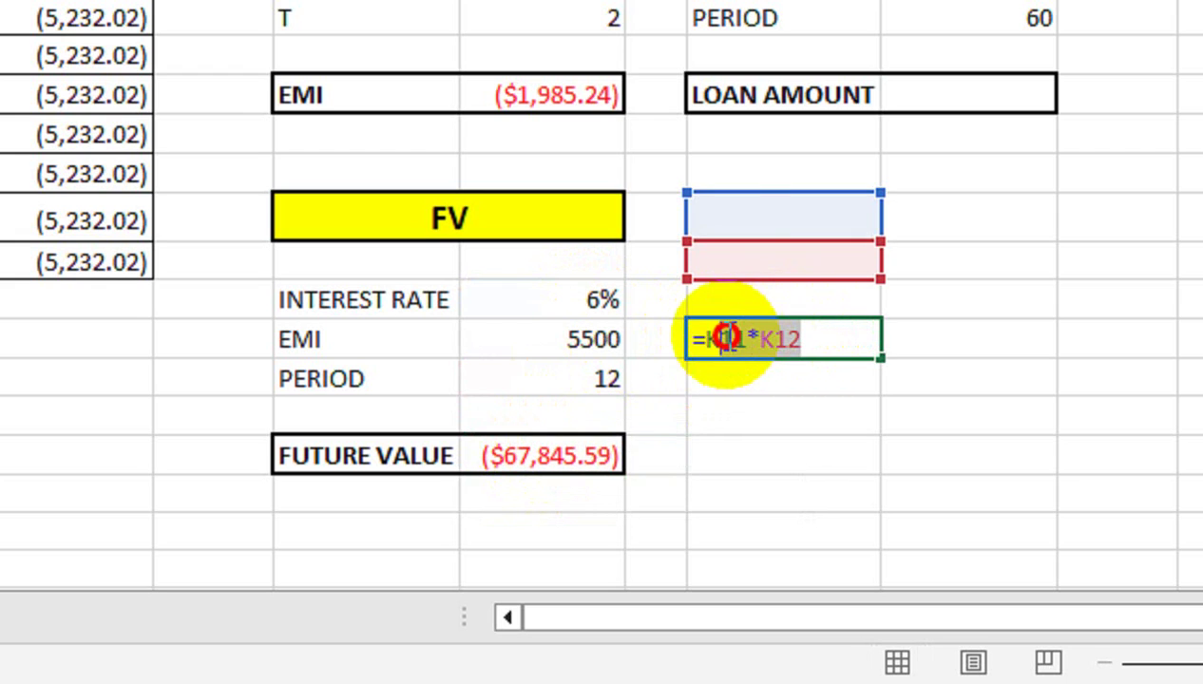
{"action": "left_click", "coordinate": [503, 345]}
{"action": "type", "text": "*"}
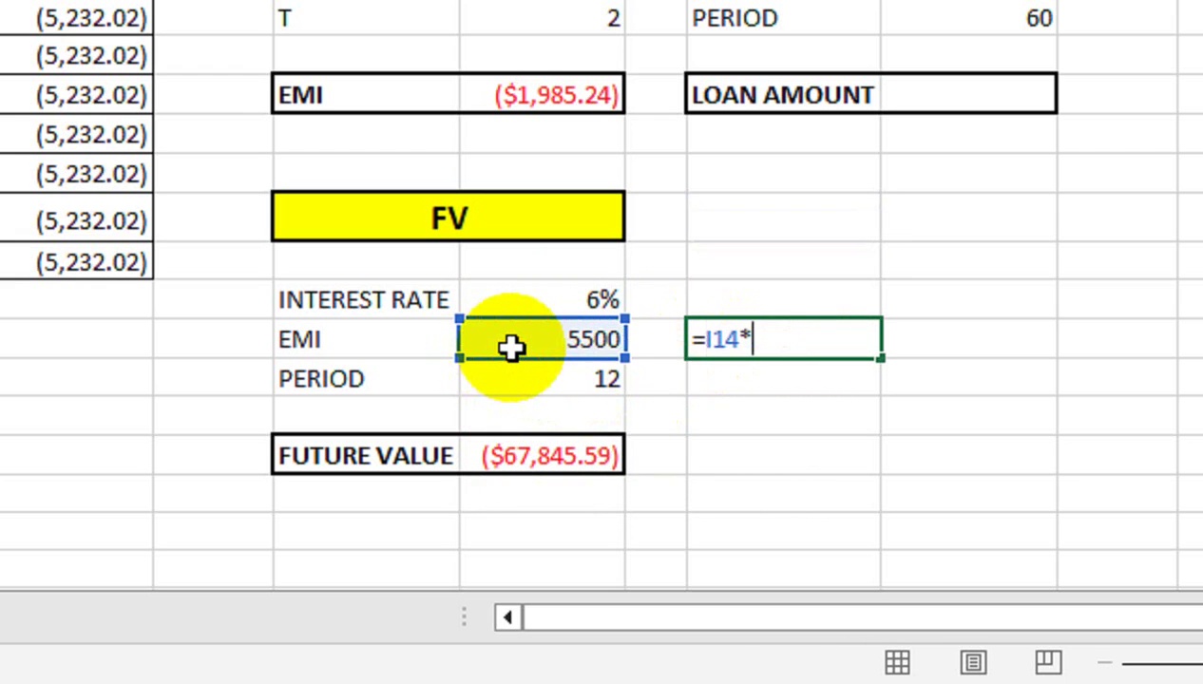
{"action": "left_click", "coordinate": [577, 380]}
{"action": "key", "text": "Return"}
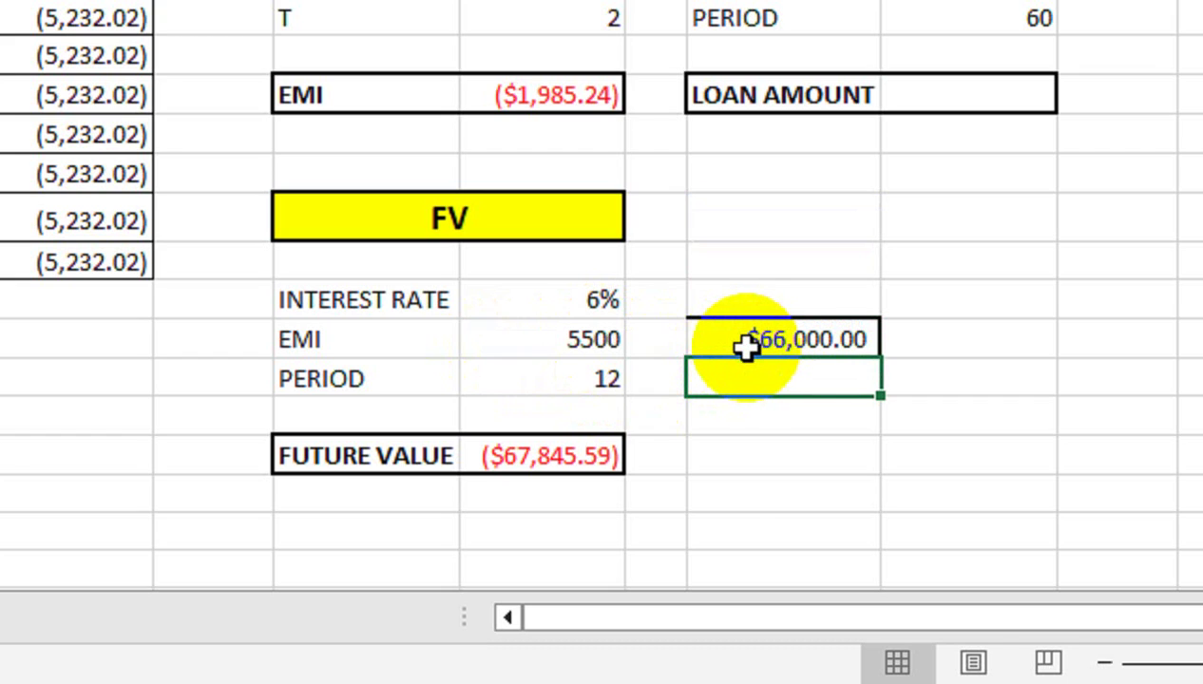
{"action": "left_click", "coordinate": [714, 337]}
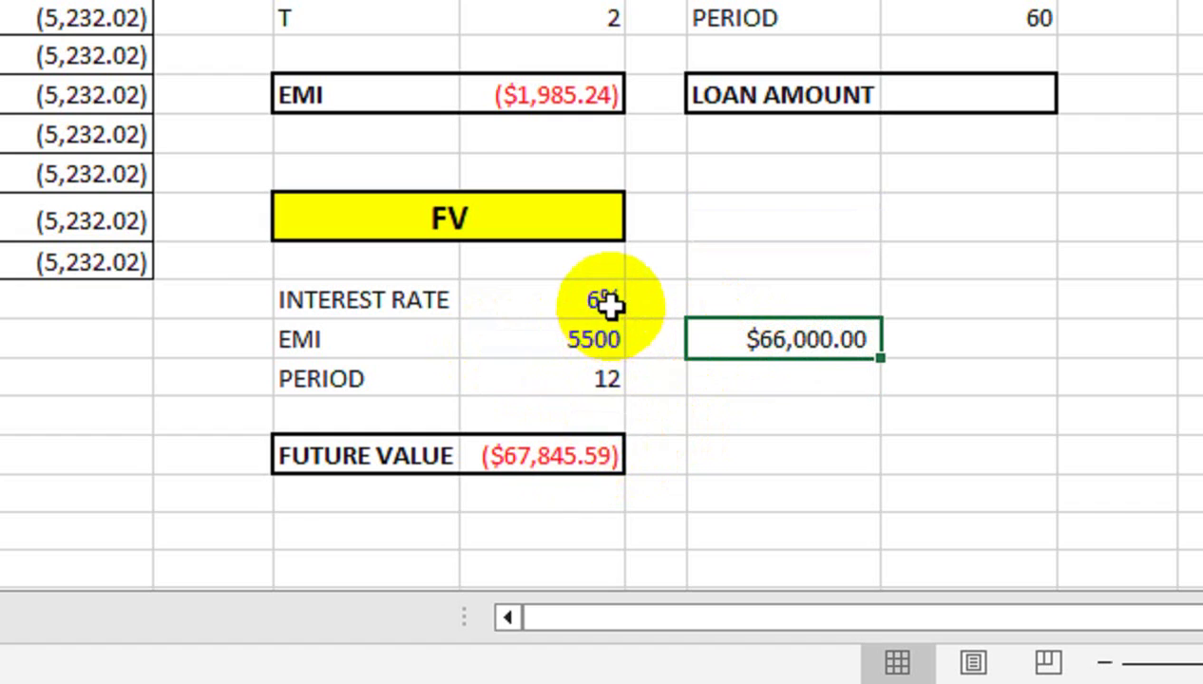
Step: Review =FV(I13/12,I15,I14), then change the FV interest rate from 6% to 10%, giving ($69,110.62)
{"action": "left_click", "coordinate": [562, 456]}
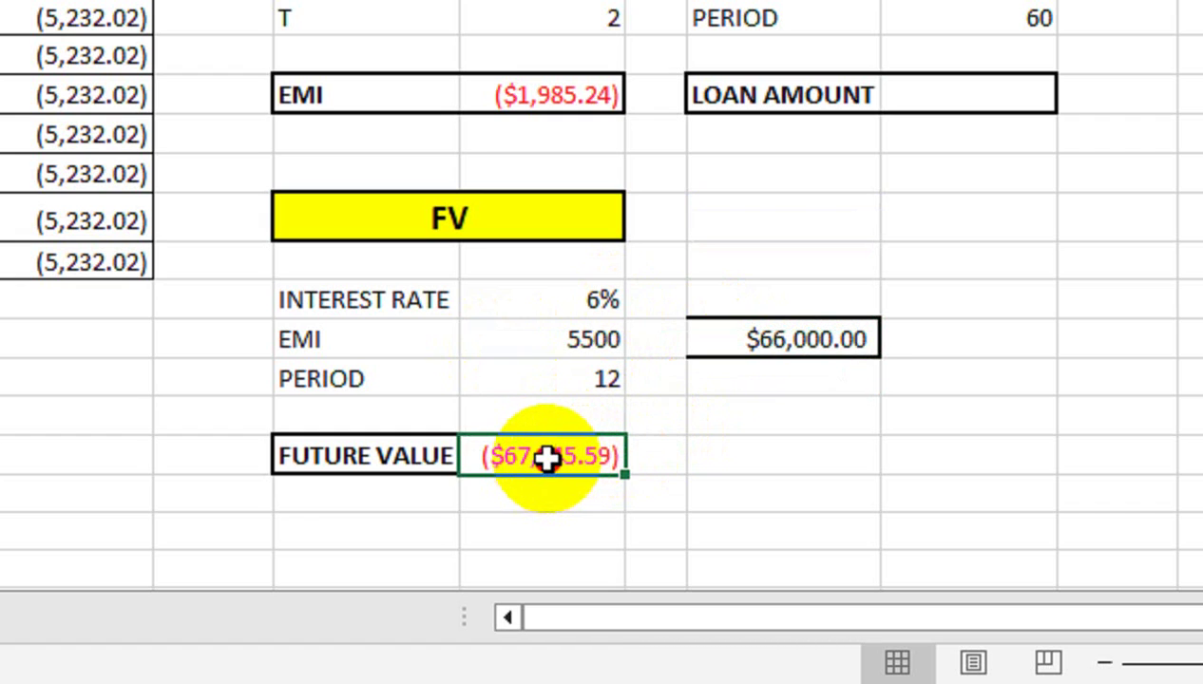
{"action": "double_click", "coordinate": [544, 459]}
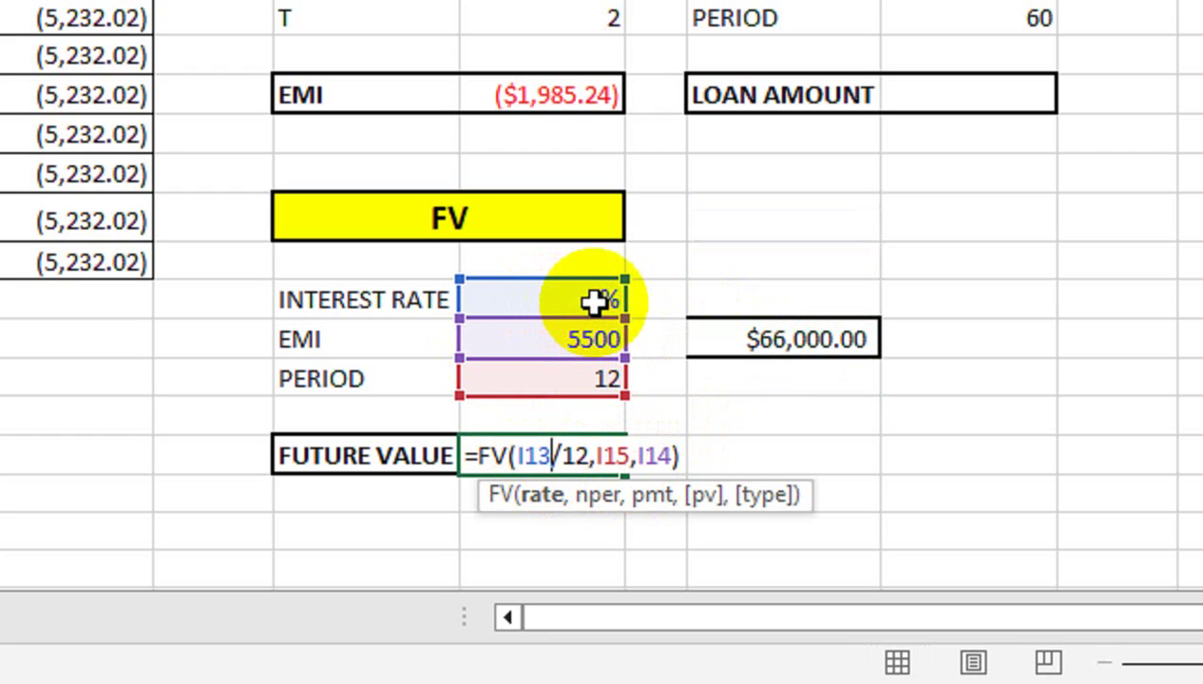
{"action": "key", "text": "Return"}
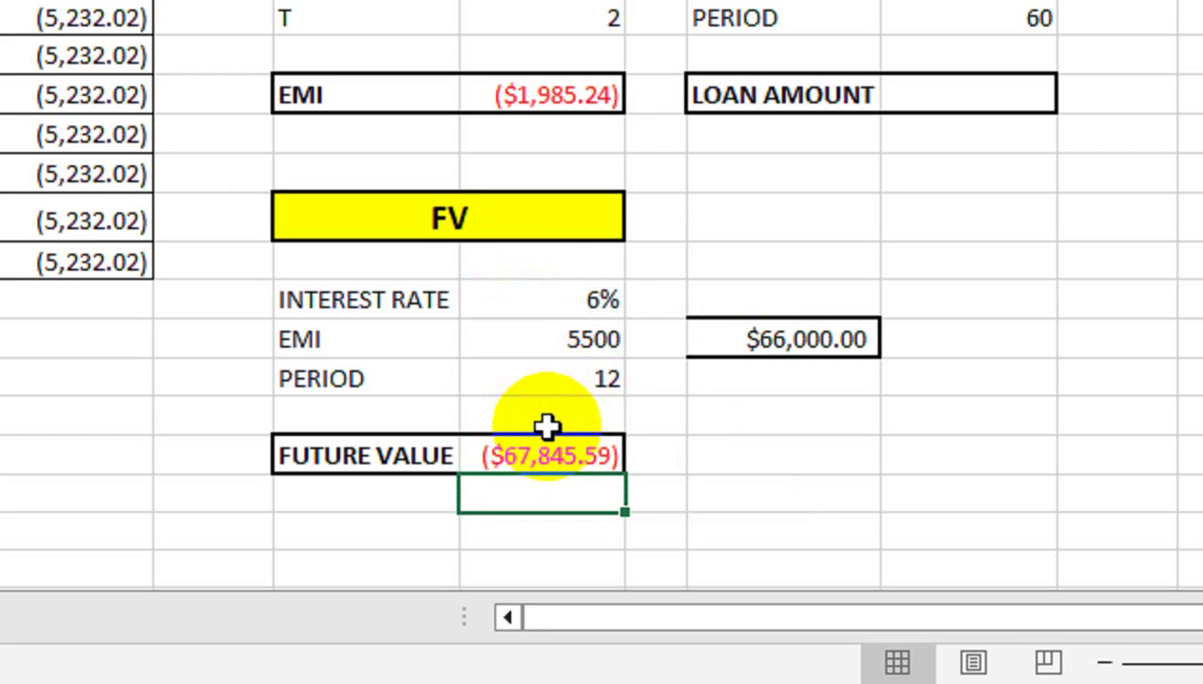
{"action": "left_click", "coordinate": [605, 451]}
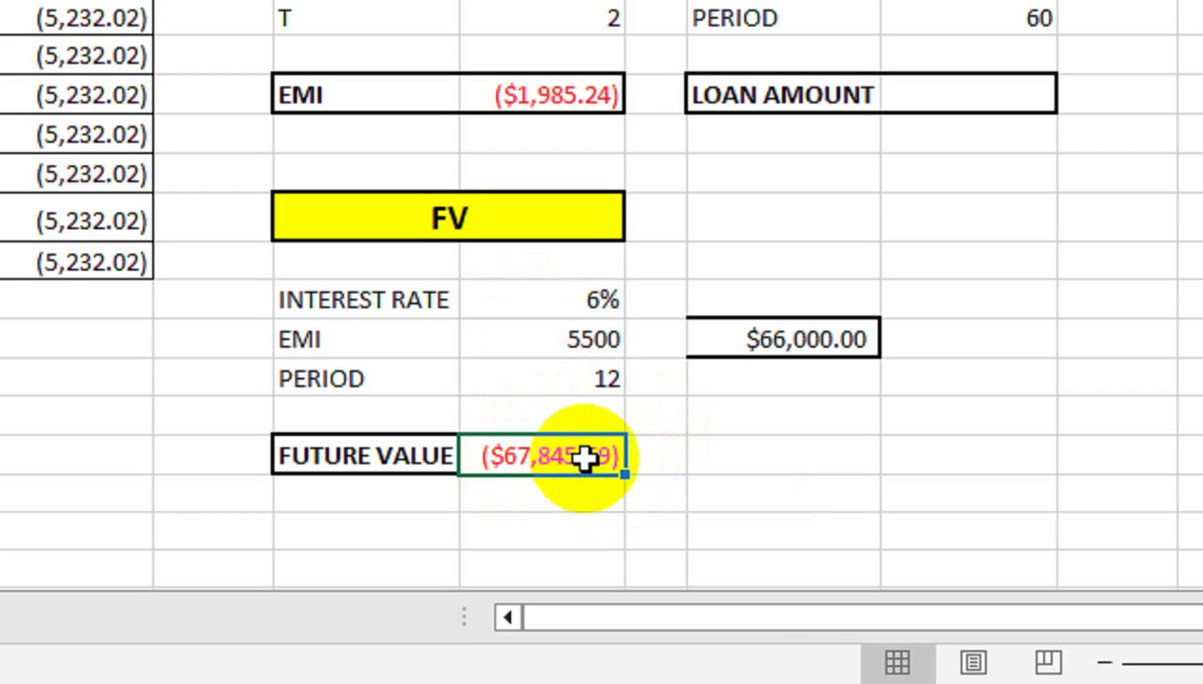
{"action": "left_click", "coordinate": [599, 310]}
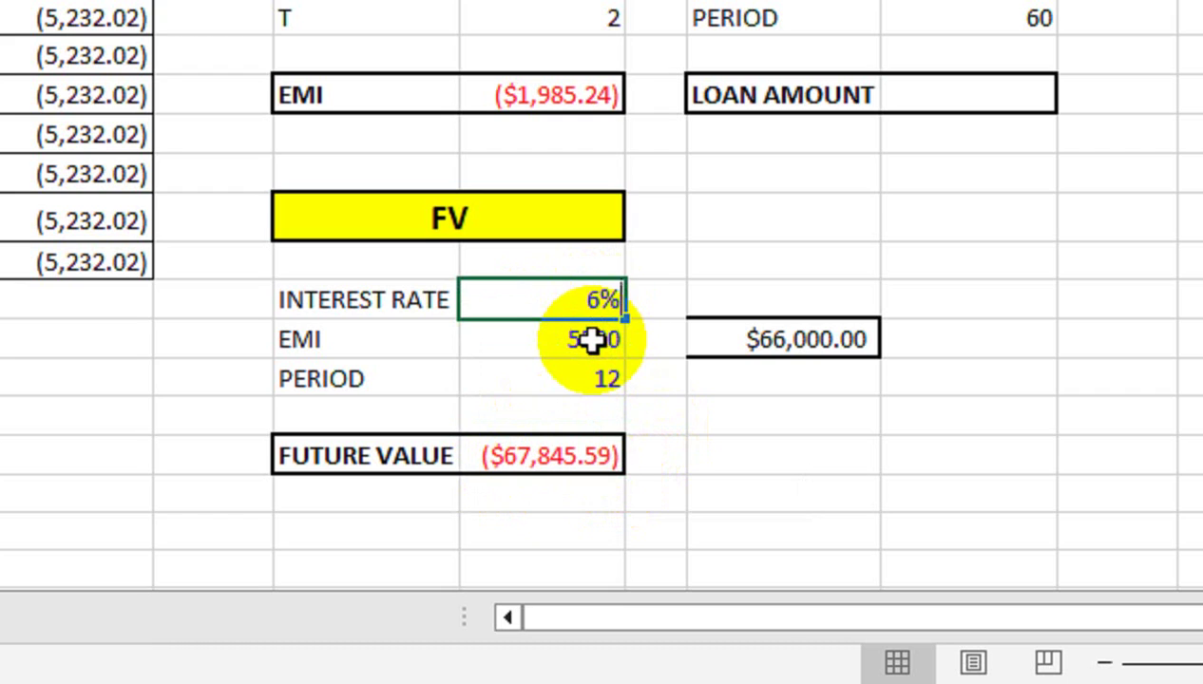
{"action": "type", "text": "10"}
{"action": "key", "text": "Return"}
Step: Select the empty cell below the $66,000.00 result, near the PV block's 10%, 10500 and 60 inputs
{"action": "left_click", "coordinate": [693, 421]}
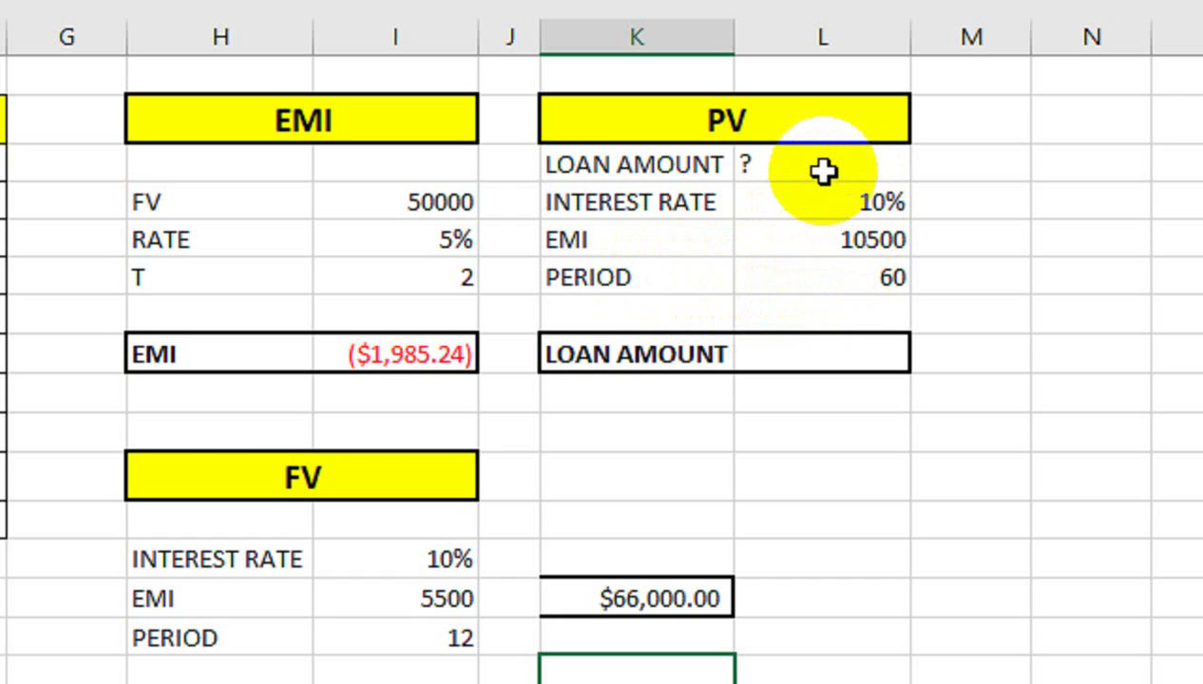
Step: Enter =PV(L4/12, L6, L5) in the LOAN AMOUNT cell, using 10% rate, 60 periods and 10500 EMI
{"action": "left_click", "coordinate": [823, 171]}
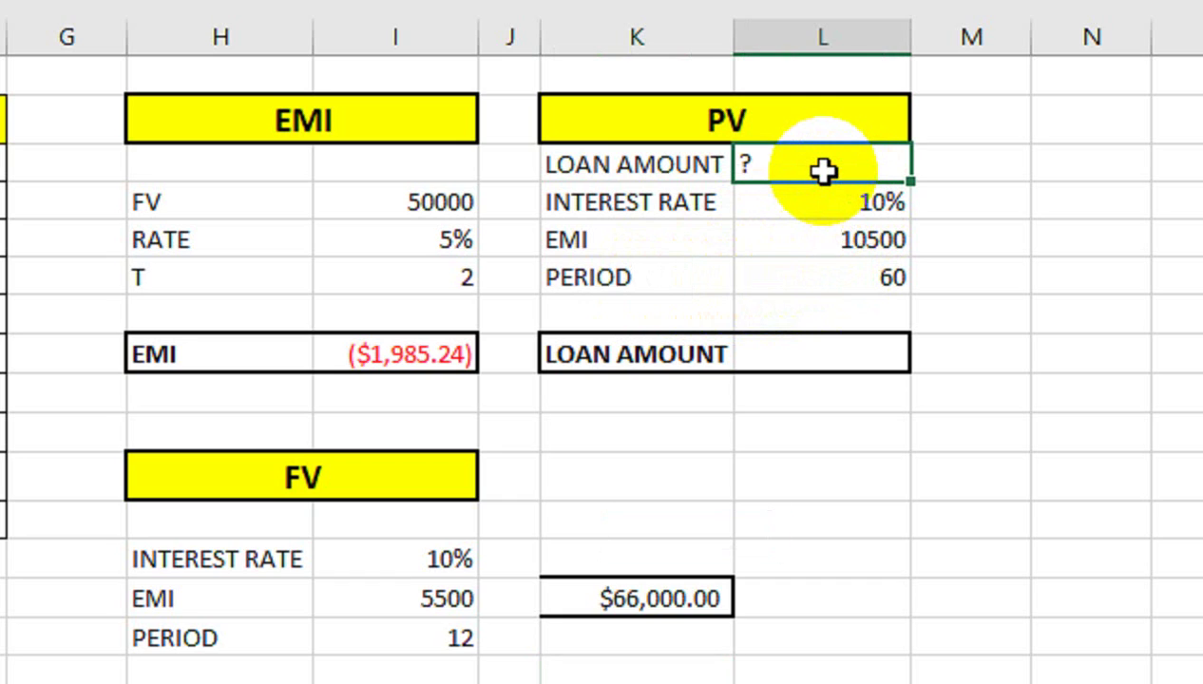
{"action": "key", "text": "Down"}
{"action": "key", "text": "Down"}
{"action": "key", "text": "Down"}
{"action": "key", "text": "Down"}
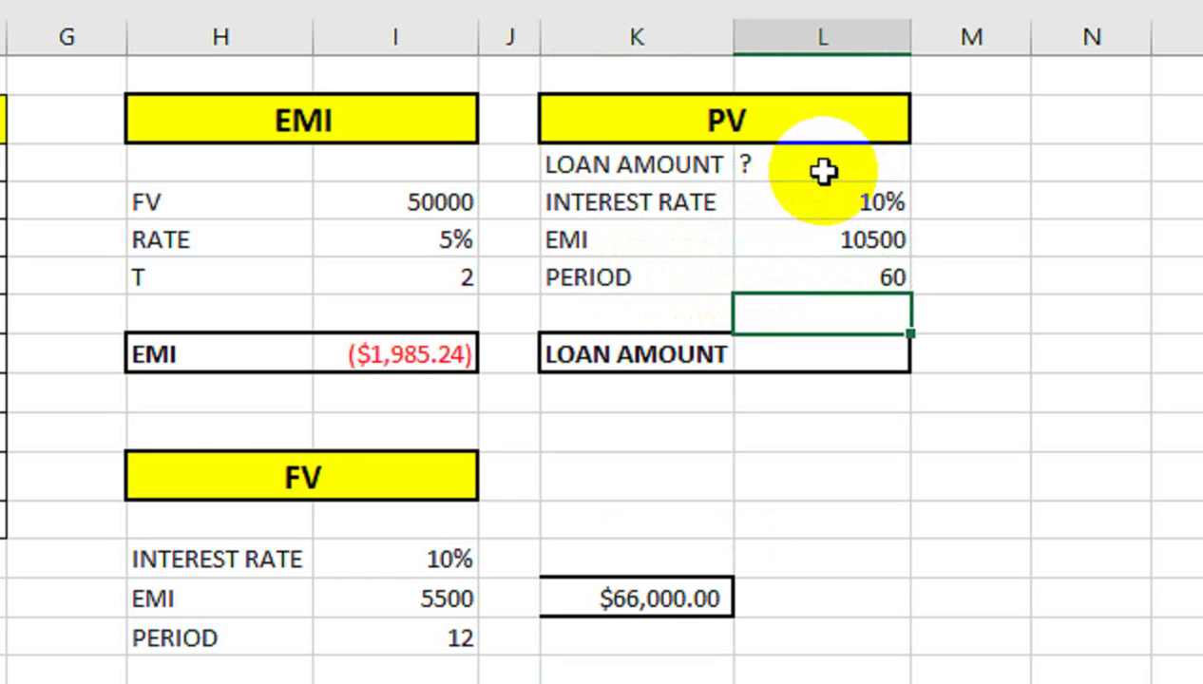
{"action": "key", "text": "Down"}
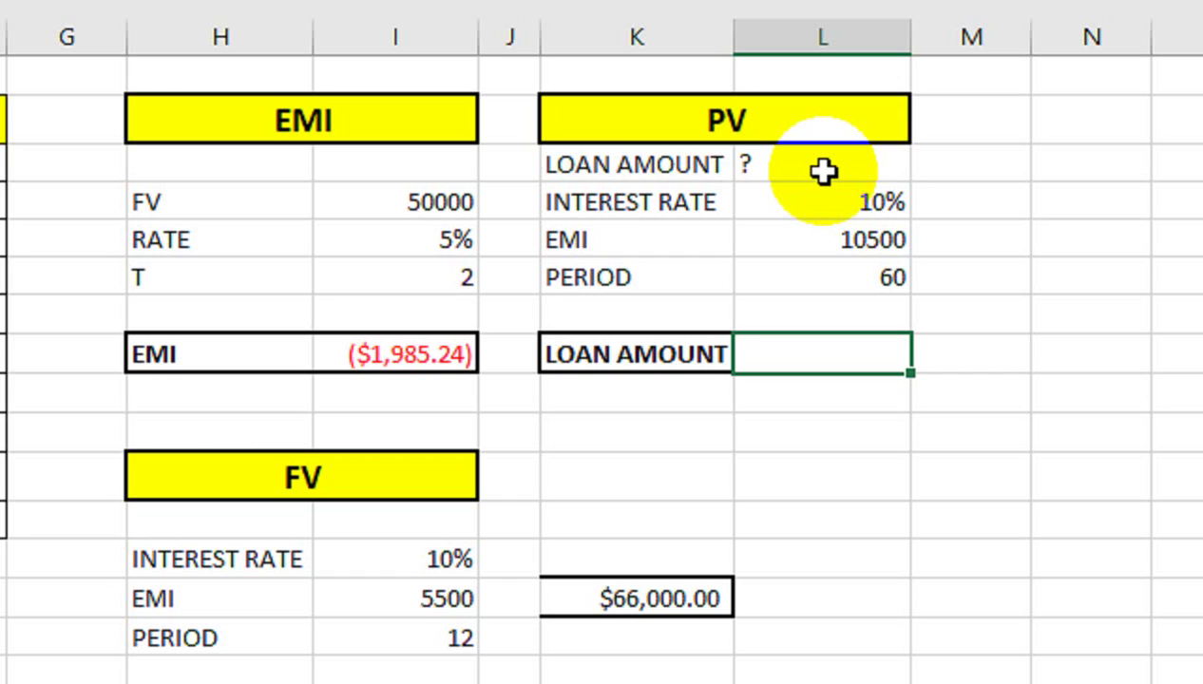
{"action": "type", "text": "="}
{"action": "type", "text": "PV("}
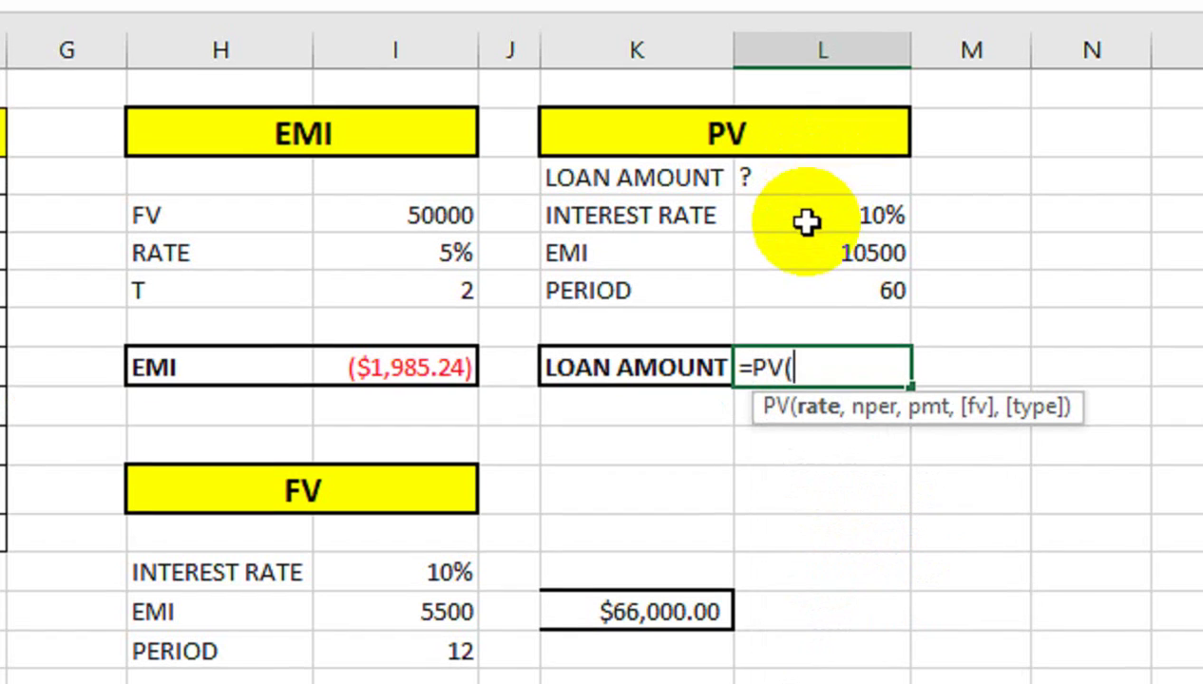
{"action": "left_click", "coordinate": [808, 206]}
{"action": "type", "text": "/"}
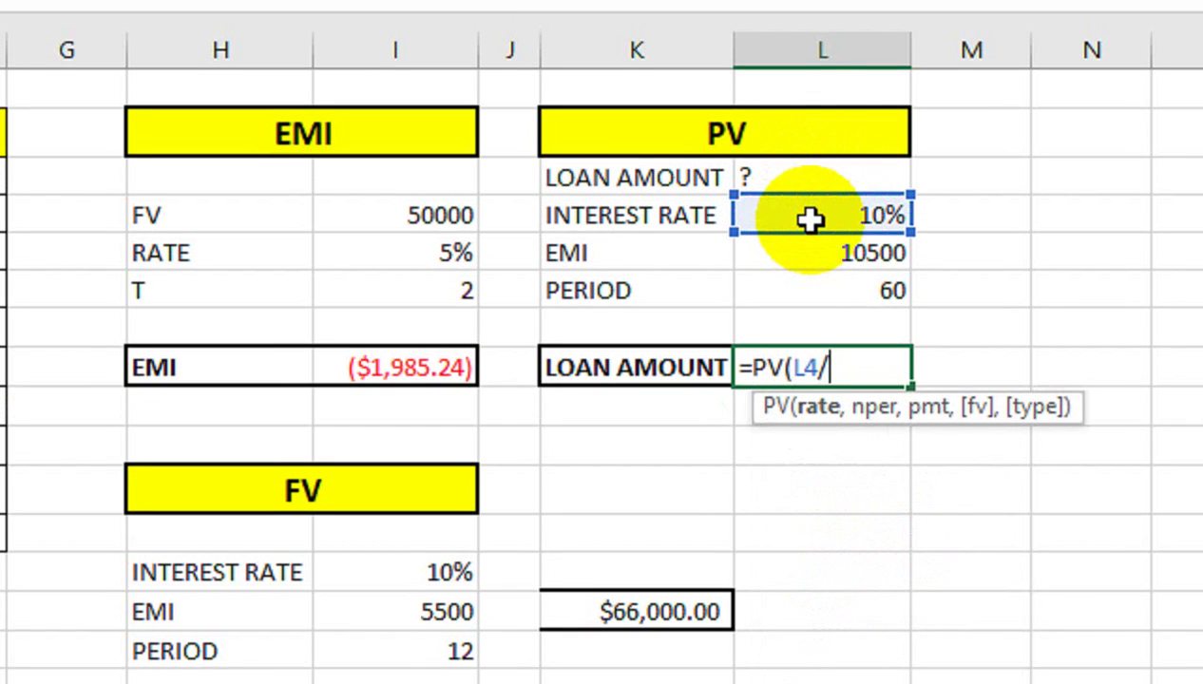
{"action": "type", "text": "12,"}
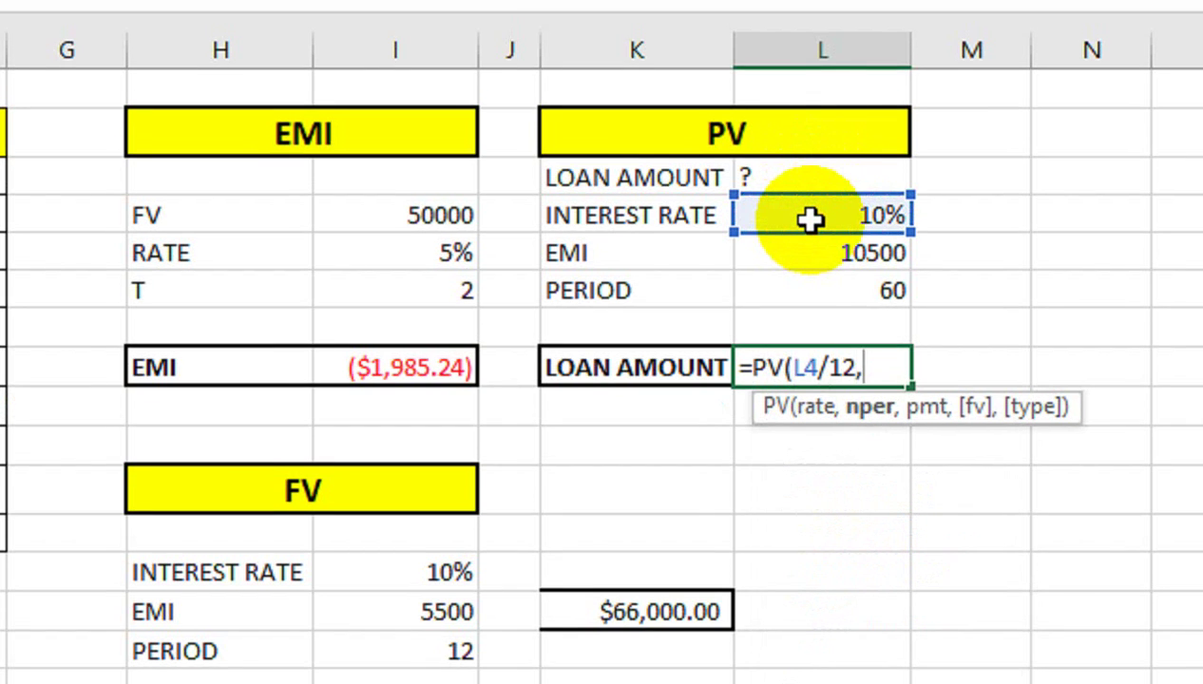
{"action": "key", "text": "Up"}
{"action": "key", "text": "Up"}
{"action": "key", "text": "Up"}
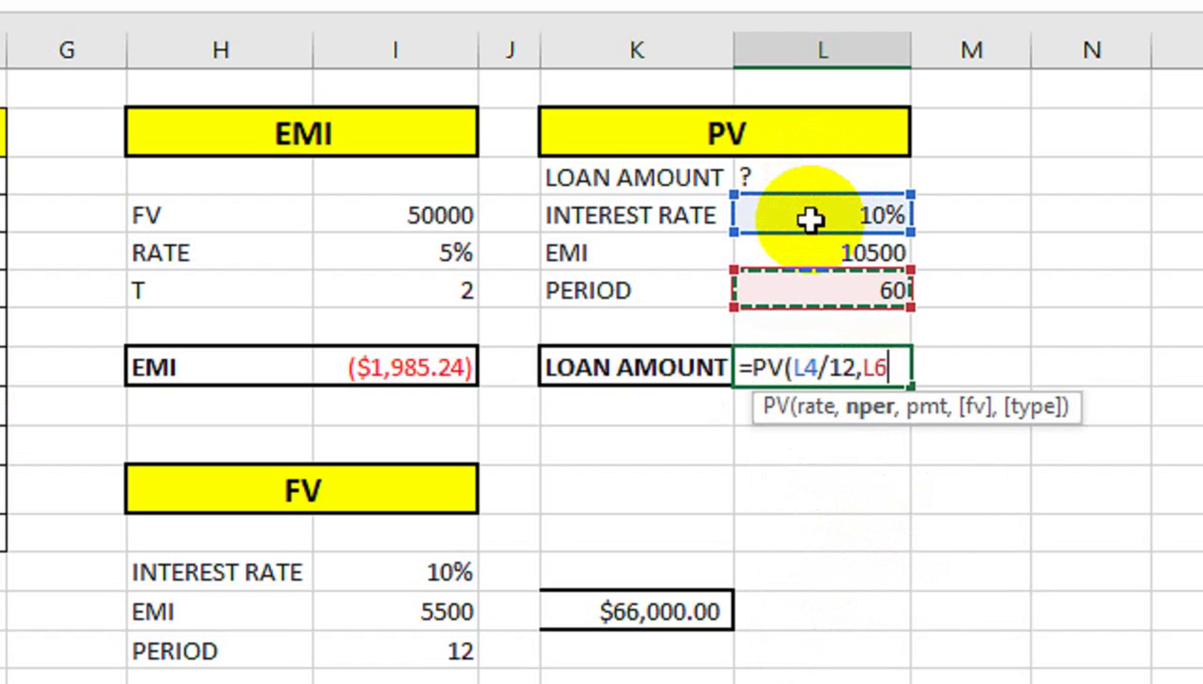
{"action": "type", "text": "*"}
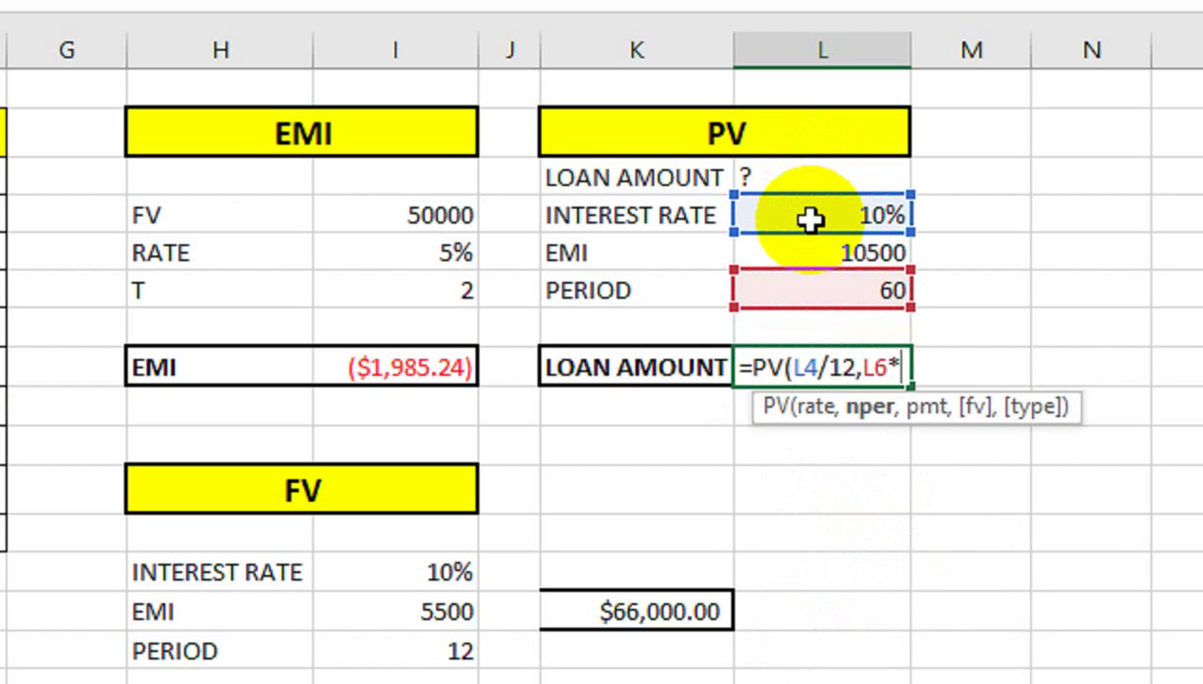
{"action": "key", "text": "BackSpace"}
{"action": "type", "text": ","}
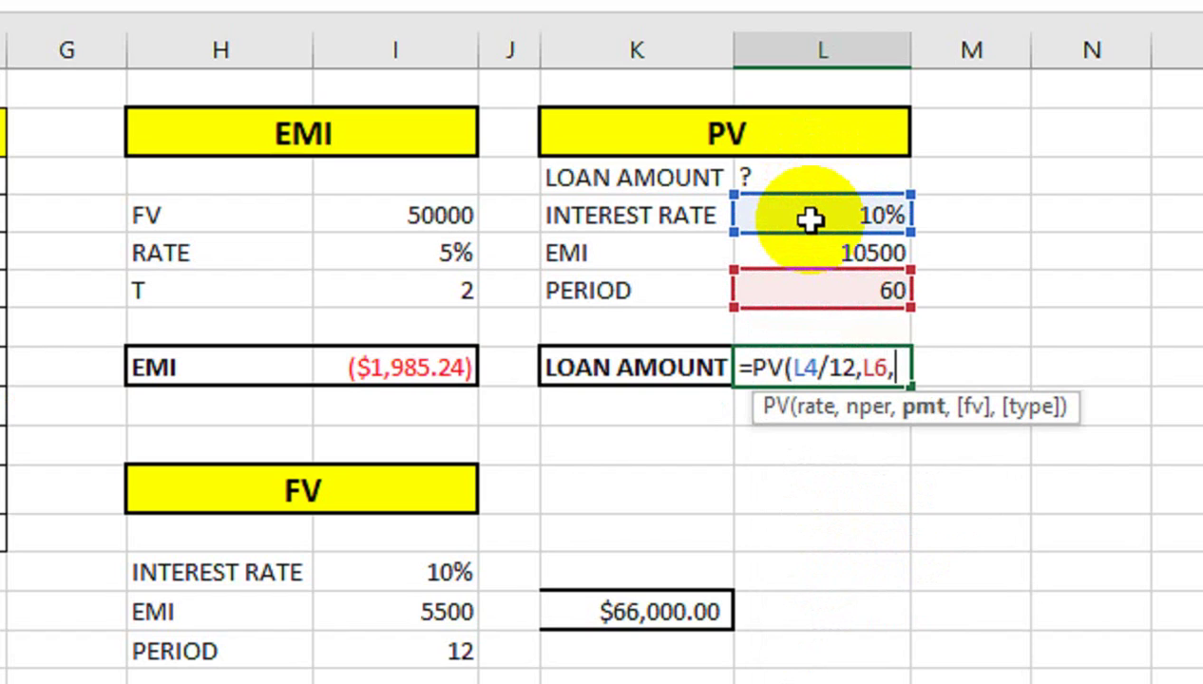
{"action": "key", "text": "Up"}
{"action": "key", "text": "Up"}
{"action": "key", "text": "Up"}
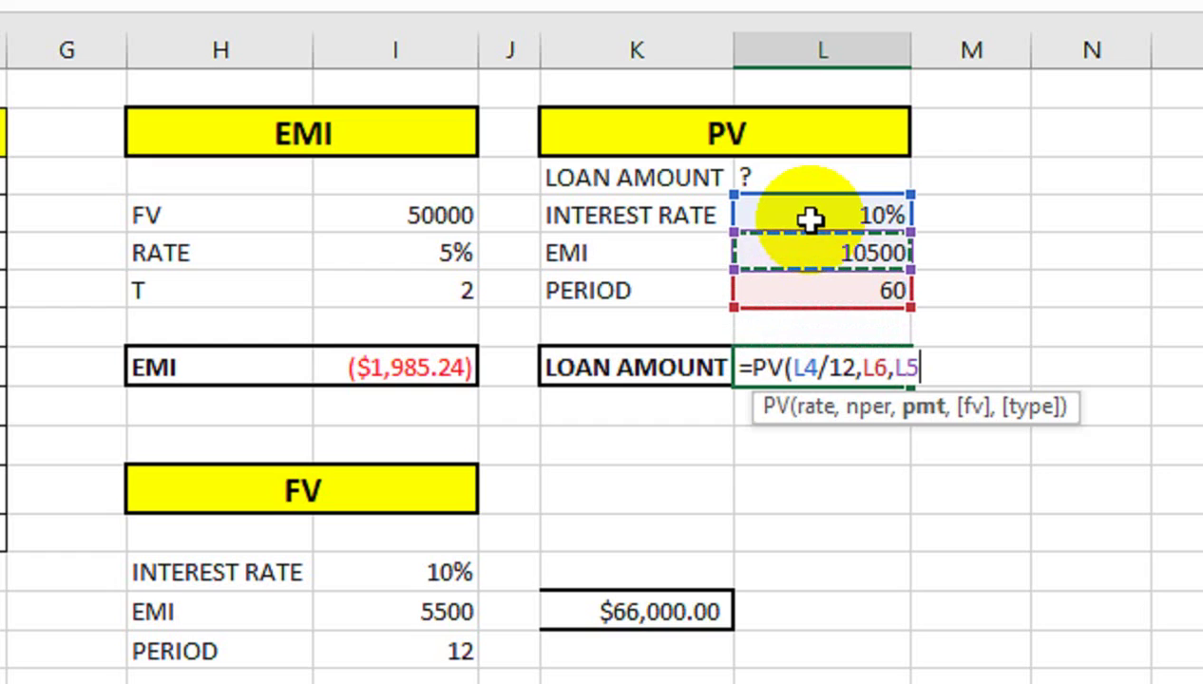
{"action": "type", "text": ")"}
{"action": "key", "text": "Return"}
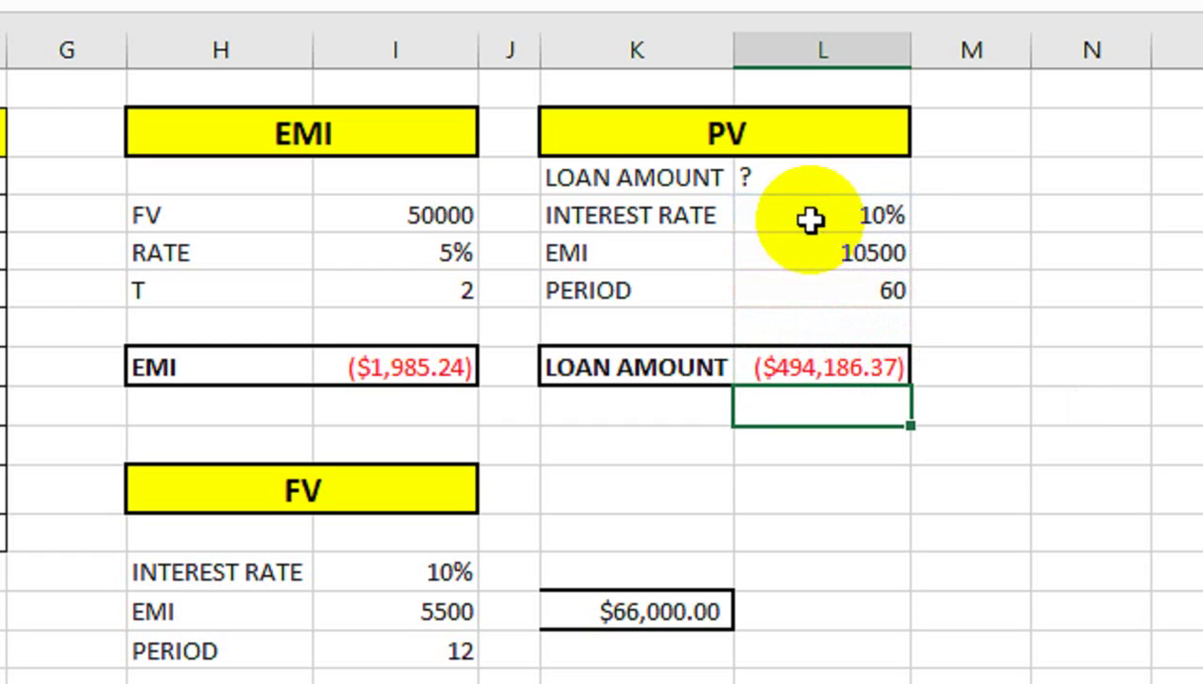
{"action": "left_click", "coordinate": [766, 361]}
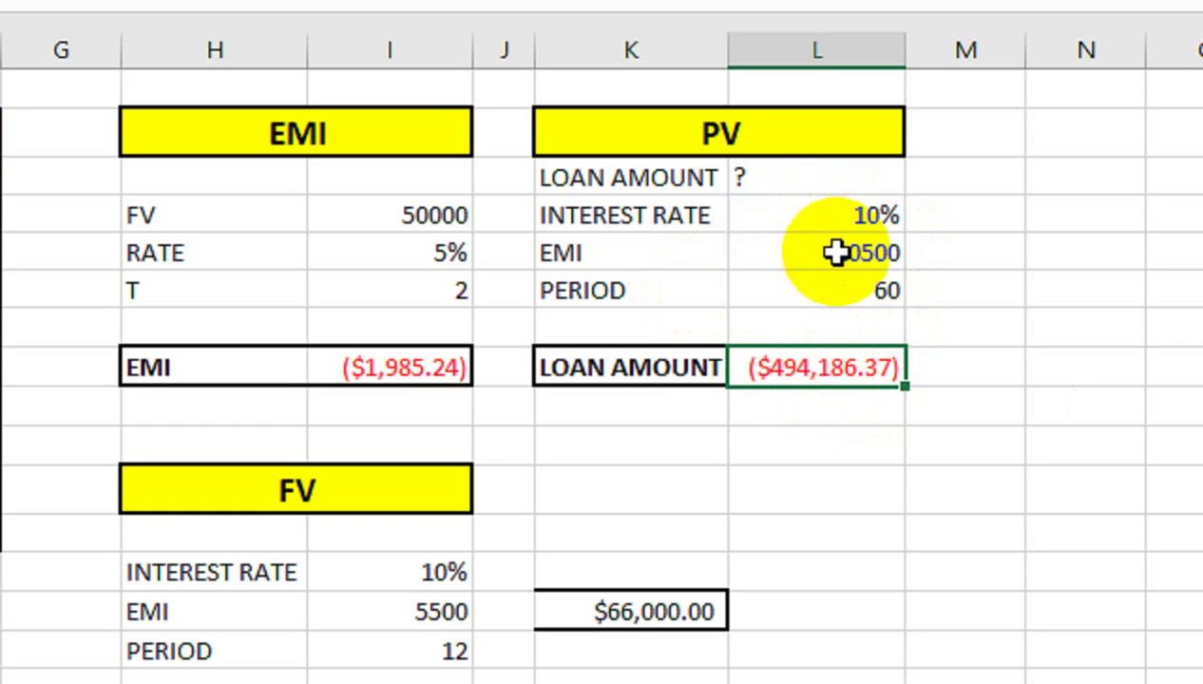
Step: Change the PV block's EMI to 15000, then to 20000, so the loan amount shows ($941,307.38)
{"action": "left_click", "coordinate": [837, 252]}
{"action": "type", "text": "150"}
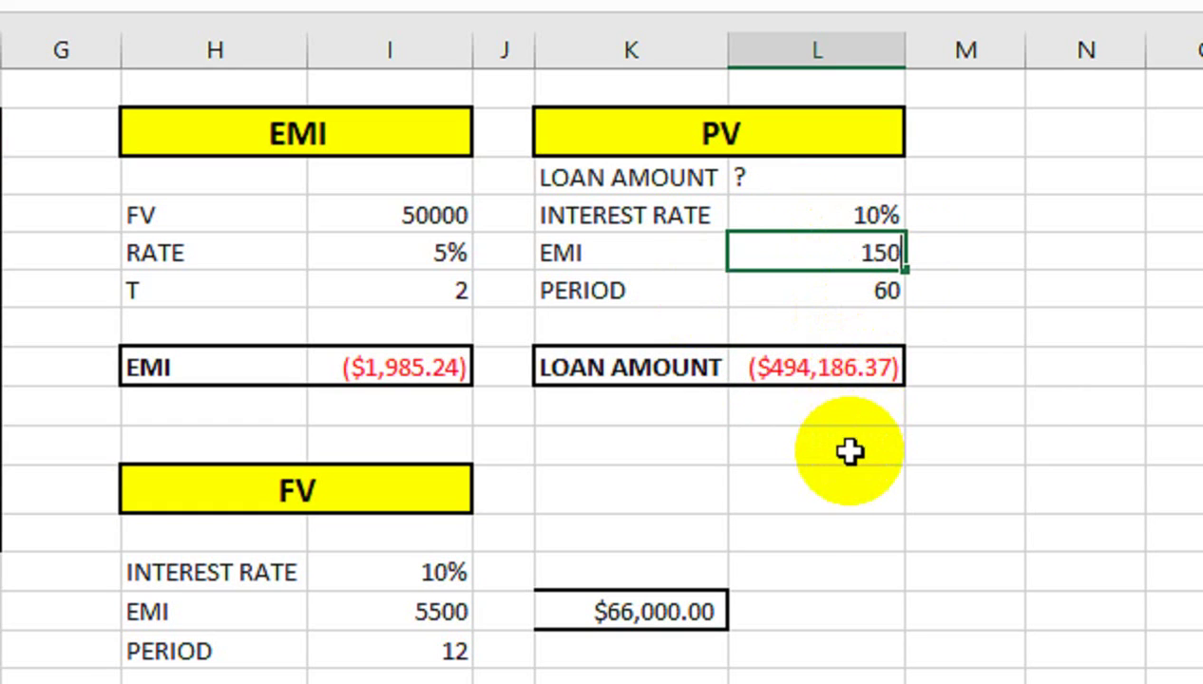
{"action": "type", "text": "00"}
{"action": "key", "text": "Return"}
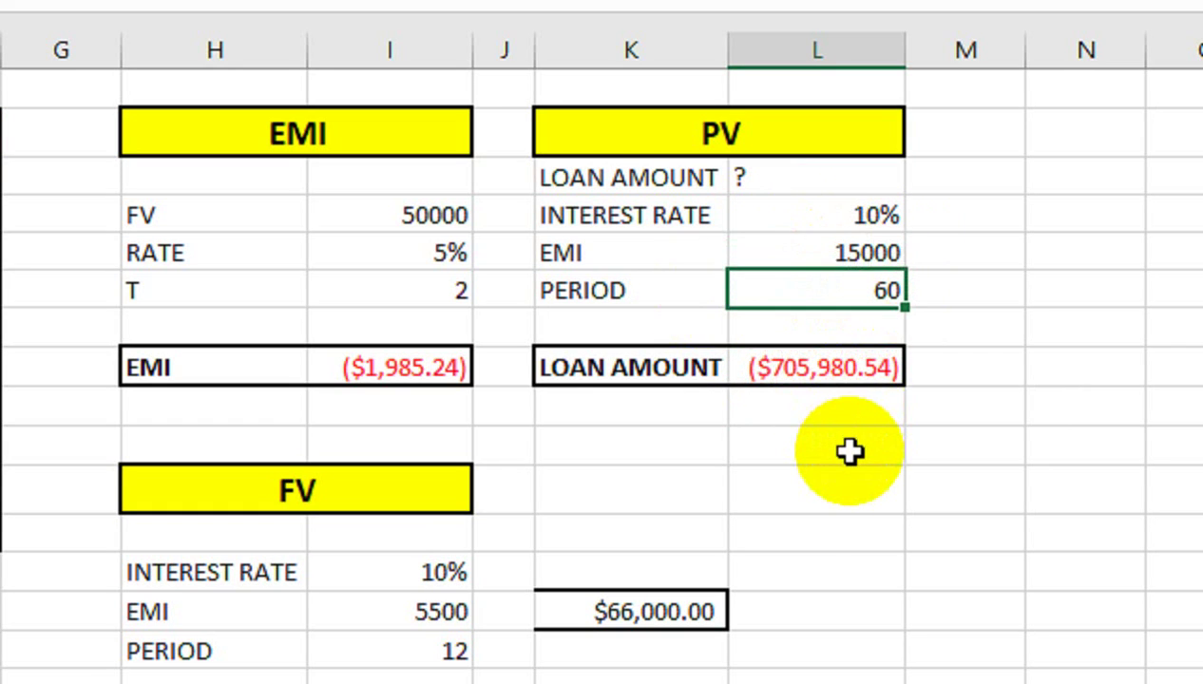
{"action": "key", "text": "Up"}
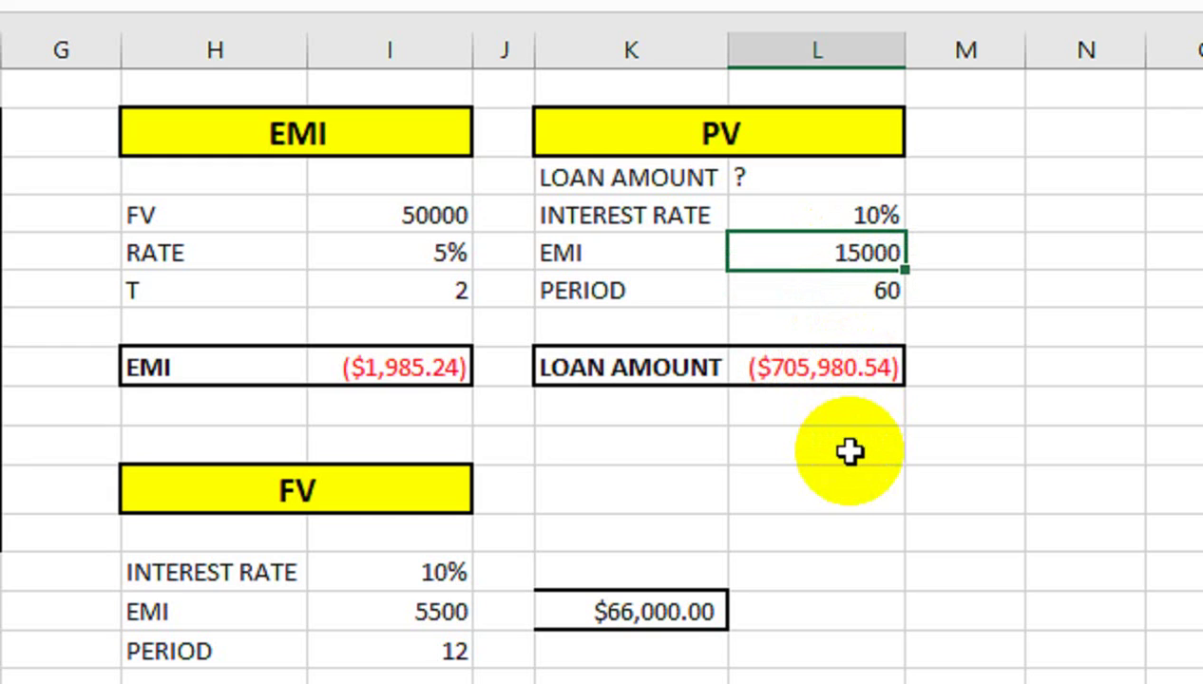
{"action": "type", "text": "2000"}
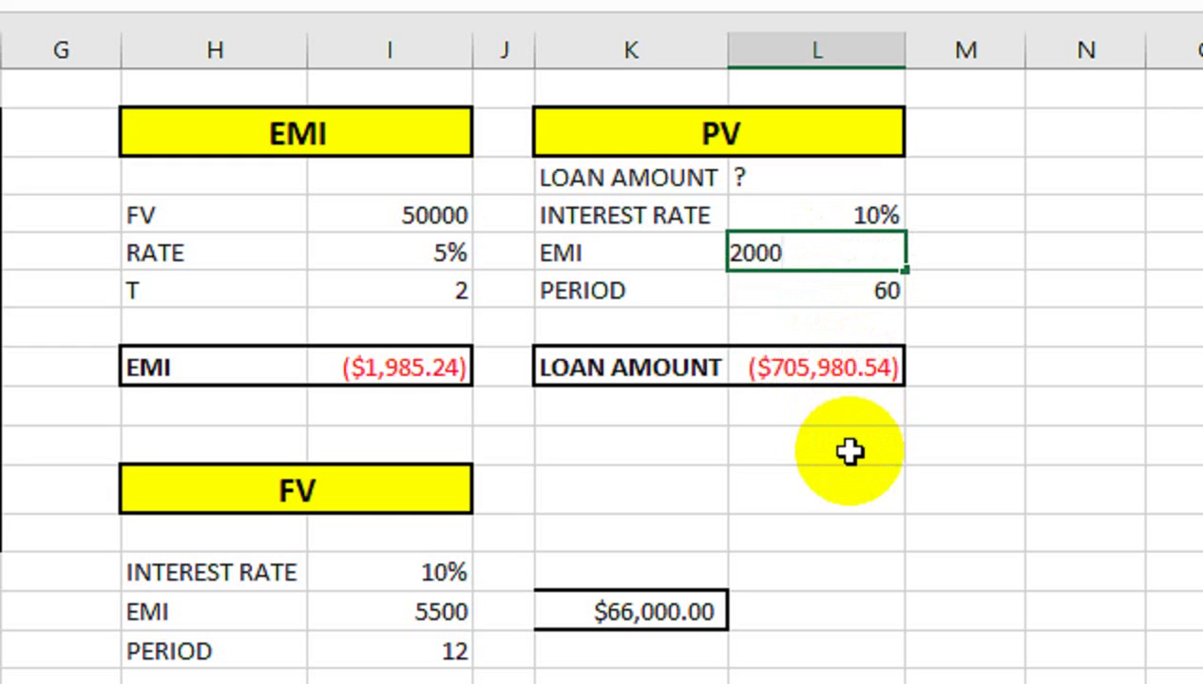
{"action": "type", "text": "0"}
{"action": "key", "text": "Return"}
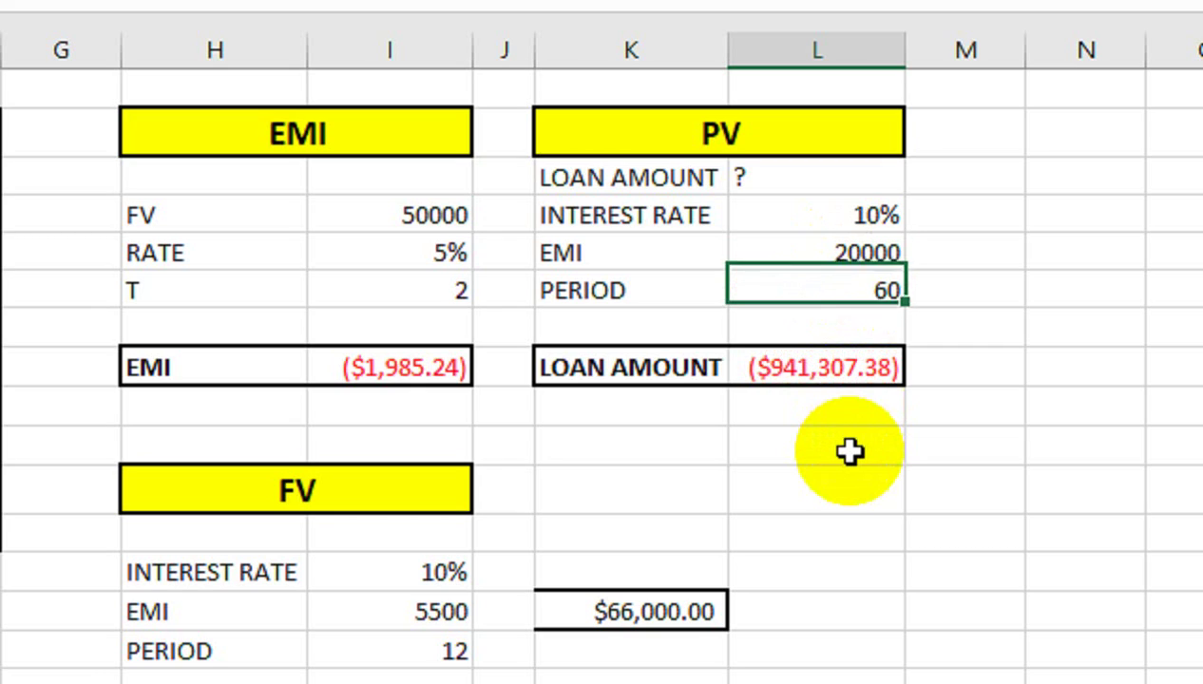
{"action": "key", "text": "Up"}
{"action": "key", "text": "Up"}
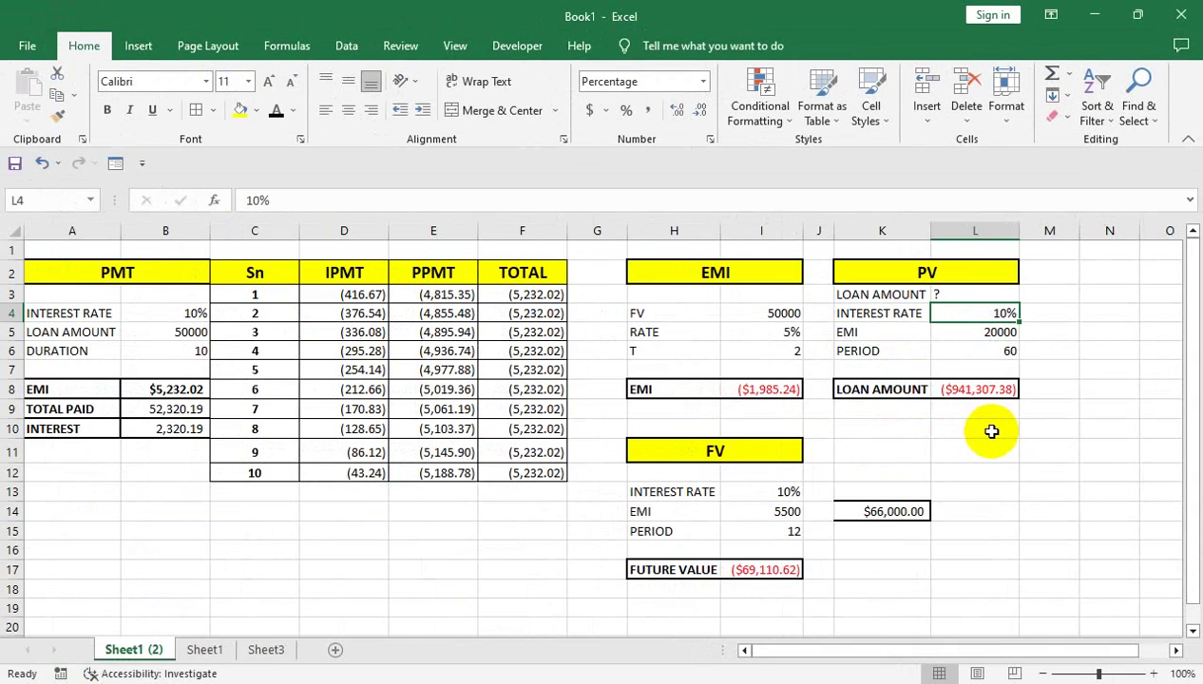
Step: Move the selection down to the PV block's EMI cell
{"action": "key", "text": "Down"}
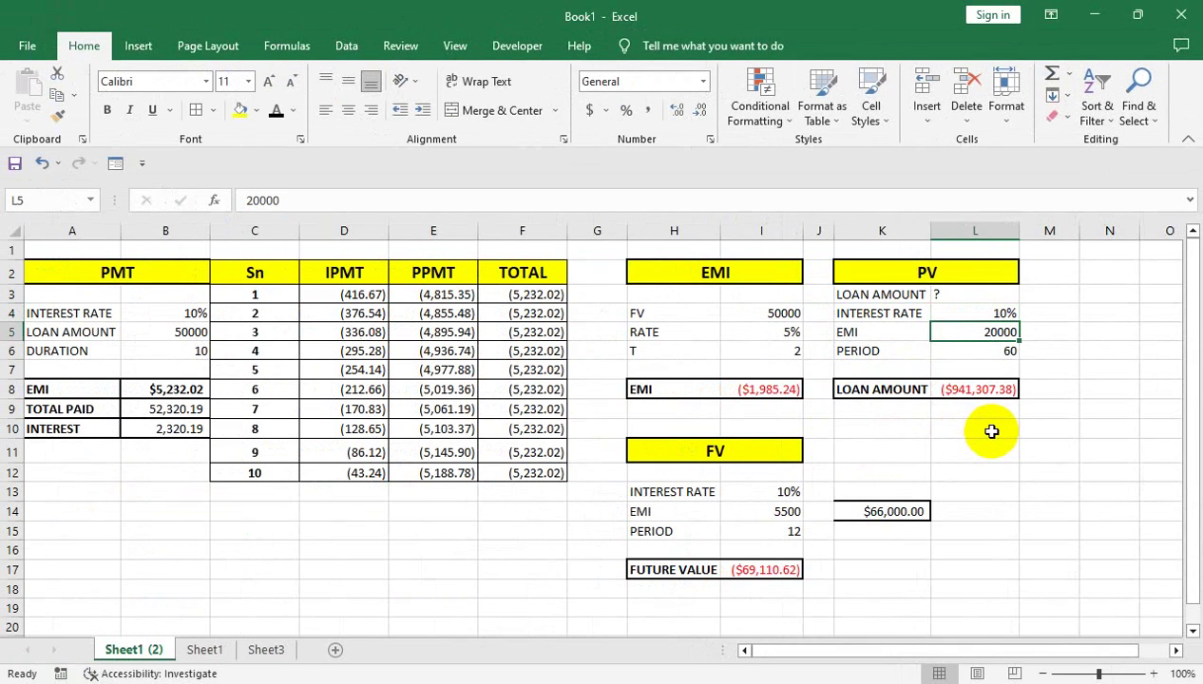